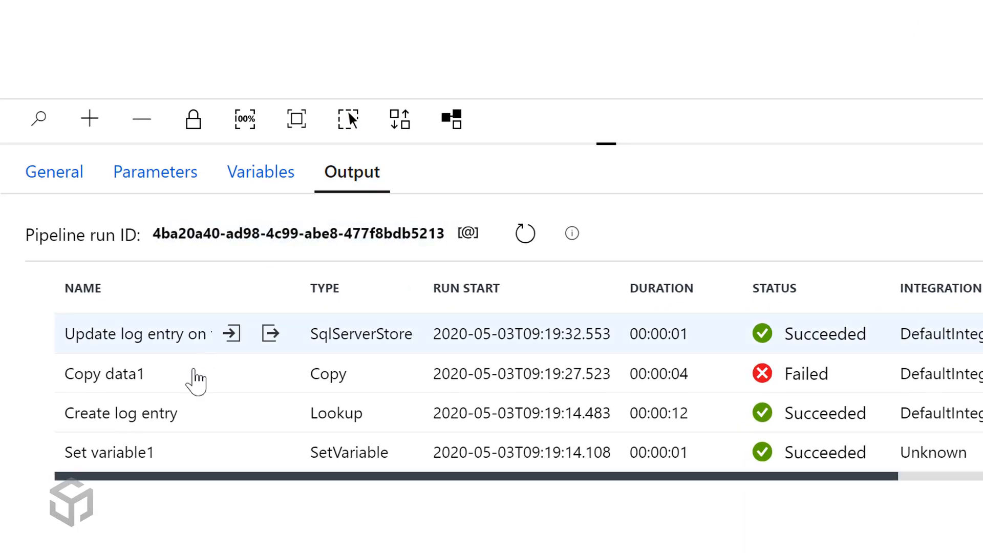
- Inspect the activity run results of the Logging Final pipeline and its trigger options
{"action": "mouse_move", "coordinate": [257, 388]}
{"action": "mouse_move", "coordinate": [232, 428]}
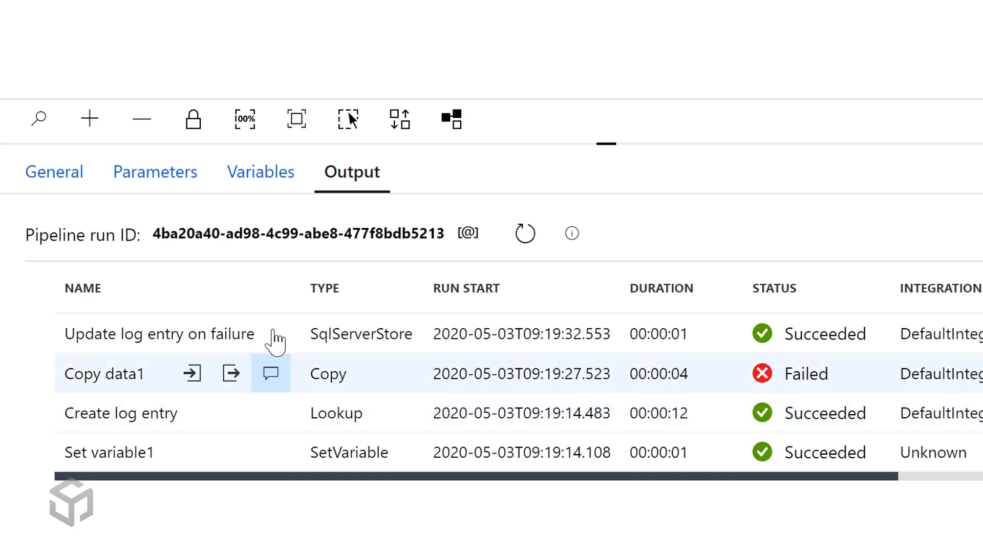
{"action": "mouse_move", "coordinate": [231, 334]}
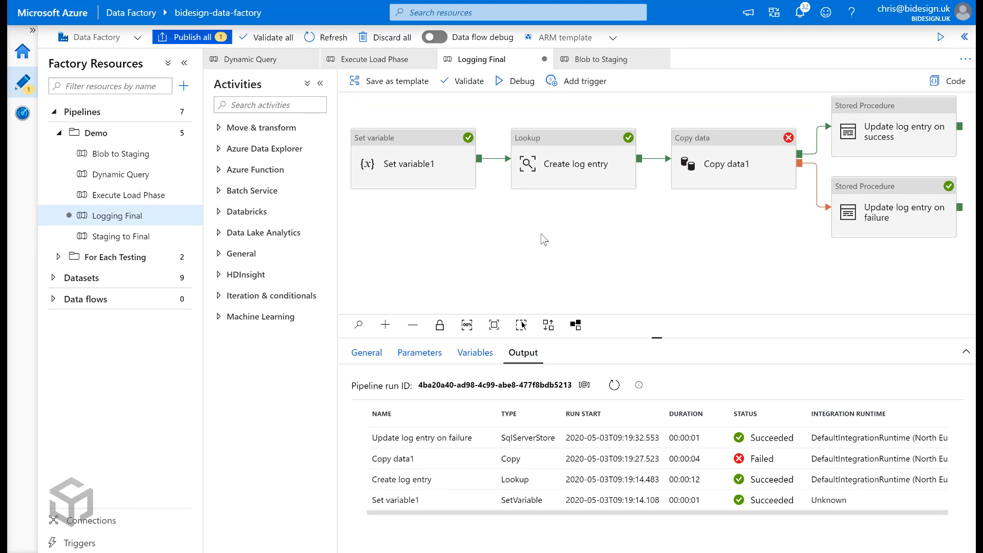
{"action": "left_click", "coordinate": [590, 84]}
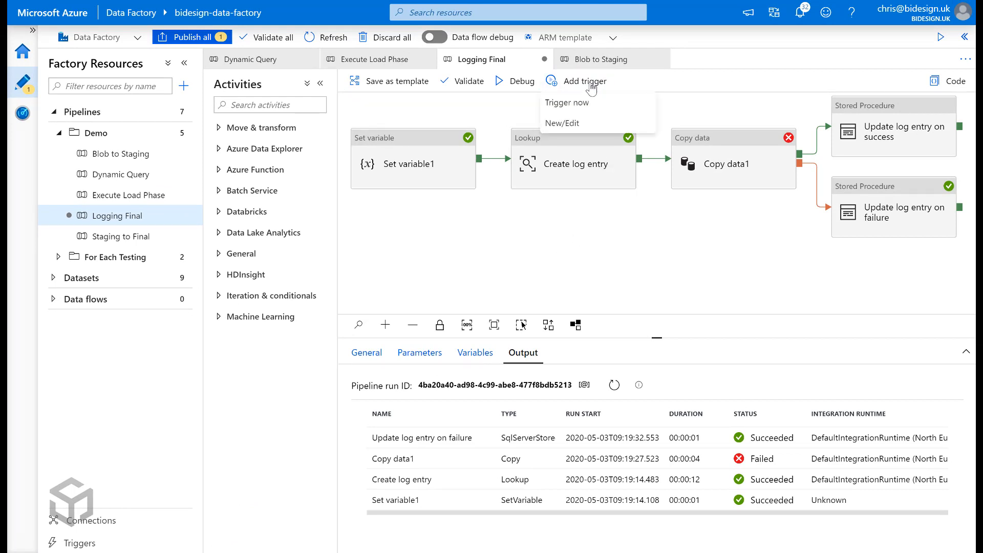
{"action": "left_click", "coordinate": [579, 223]}
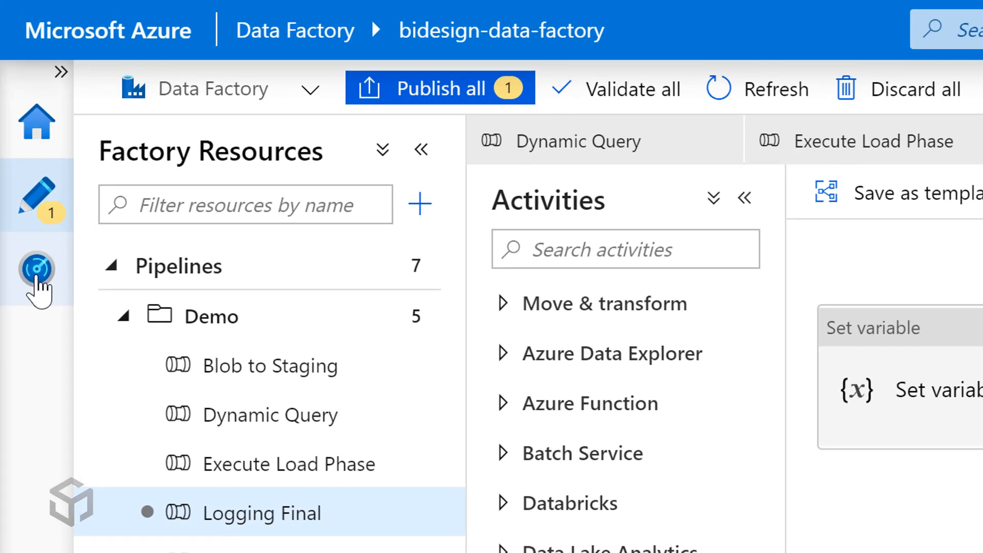
- Look at the Dynamic Query run's activity details in the pipeline run monitoring, and return to authoring
{"action": "left_click", "coordinate": [37, 271]}
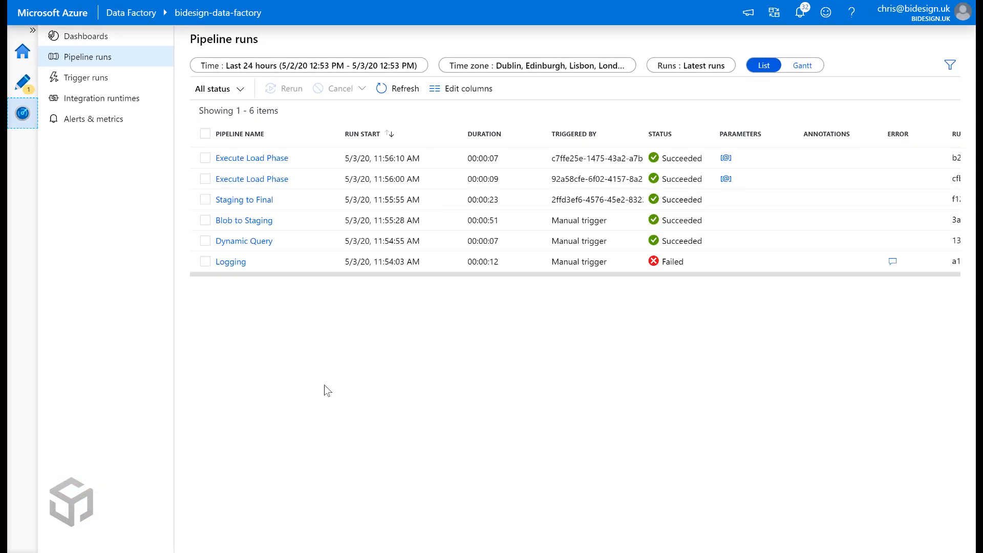
{"action": "left_click", "coordinate": [255, 247]}
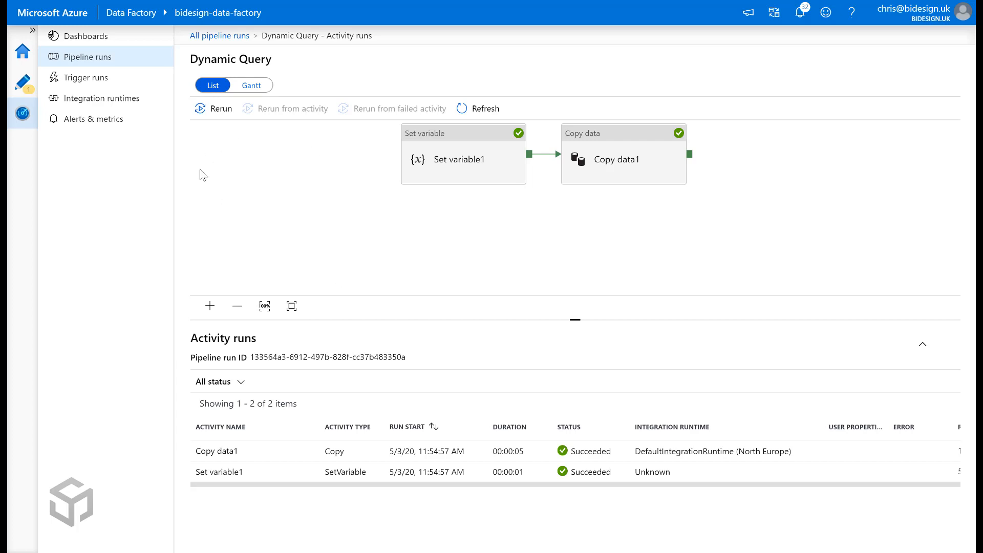
{"action": "left_click", "coordinate": [23, 84]}
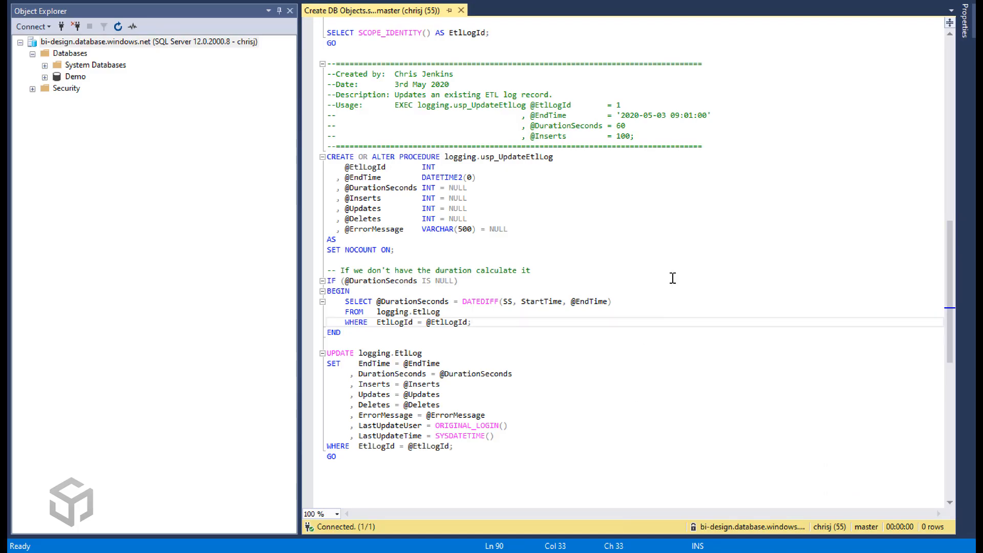
- In SQL Server Management Studio, highlight the logging schema creation statement at the start of the Create DB Objects script
{"action": "scroll", "coordinate": [672, 277], "scroll_direction": "up", "scroll_amount": 11}
{"action": "scroll", "coordinate": [693, 230], "scroll_direction": "up", "scroll_amount": 7}
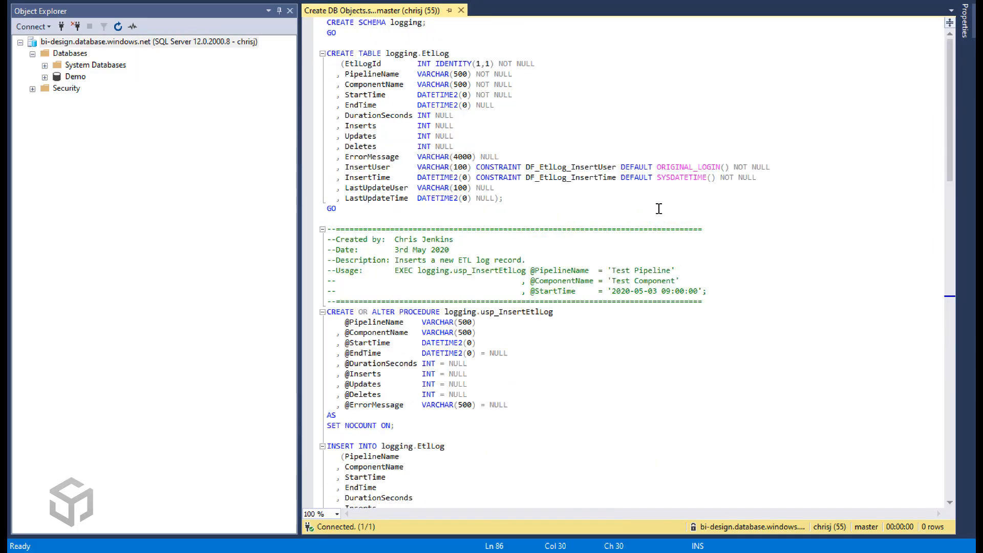
{"action": "left_click", "coordinate": [640, 87]}
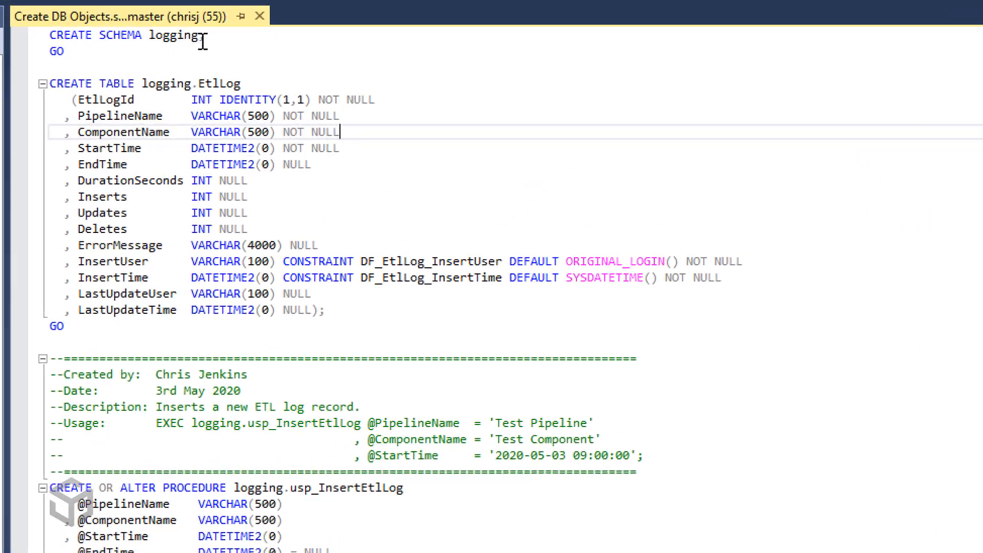
{"action": "left_click_drag", "start_coordinate": [90, 51], "coordinate": [28, 38]}
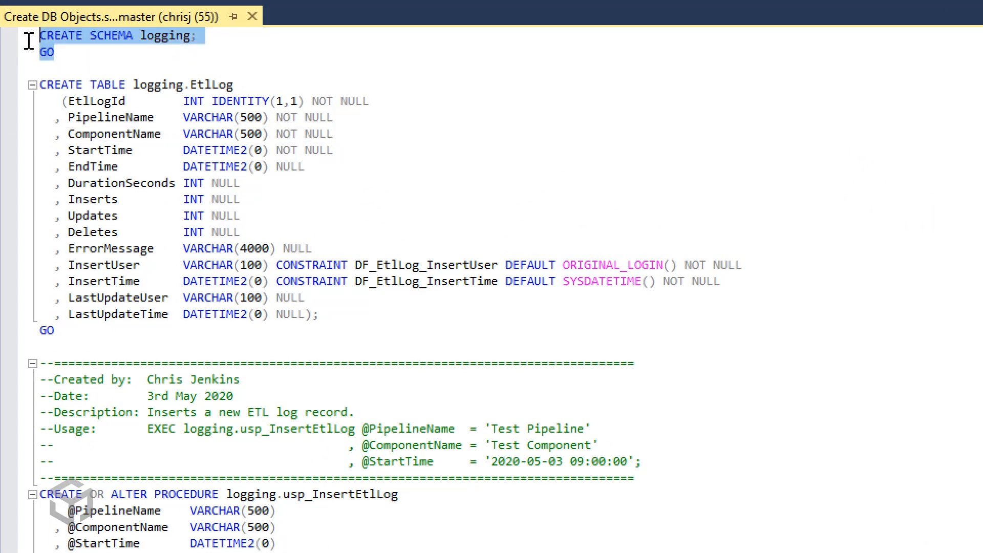
- Review the logging.EtlLog table definition column by column, from EtlLogId through ErrorMessage
{"action": "left_click", "coordinate": [211, 84]}
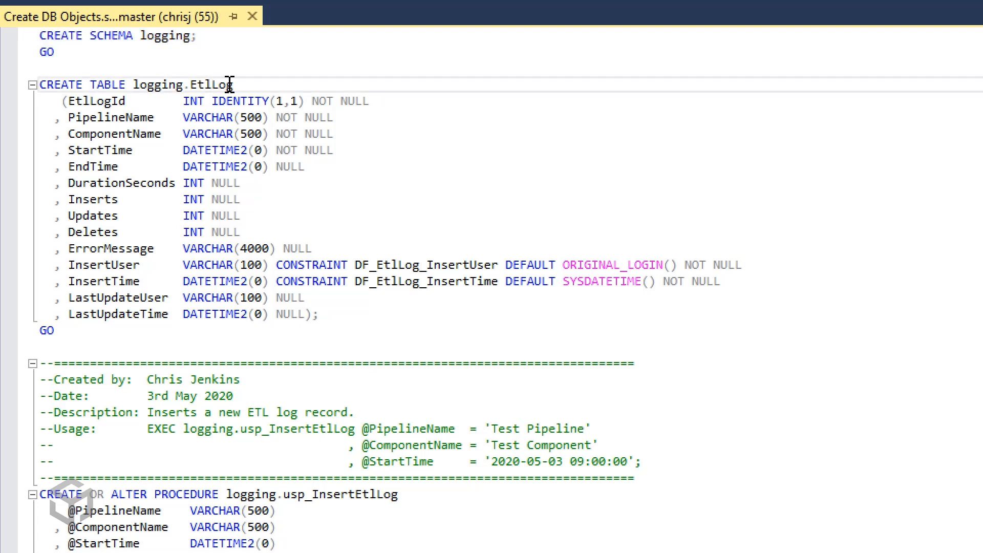
{"action": "double_click", "coordinate": [93, 102]}
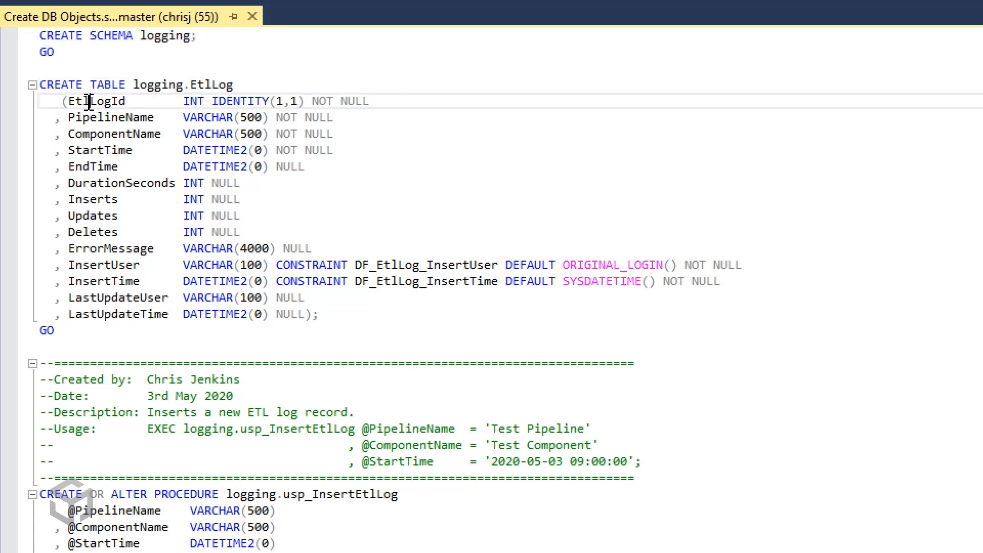
{"action": "left_click", "coordinate": [152, 117]}
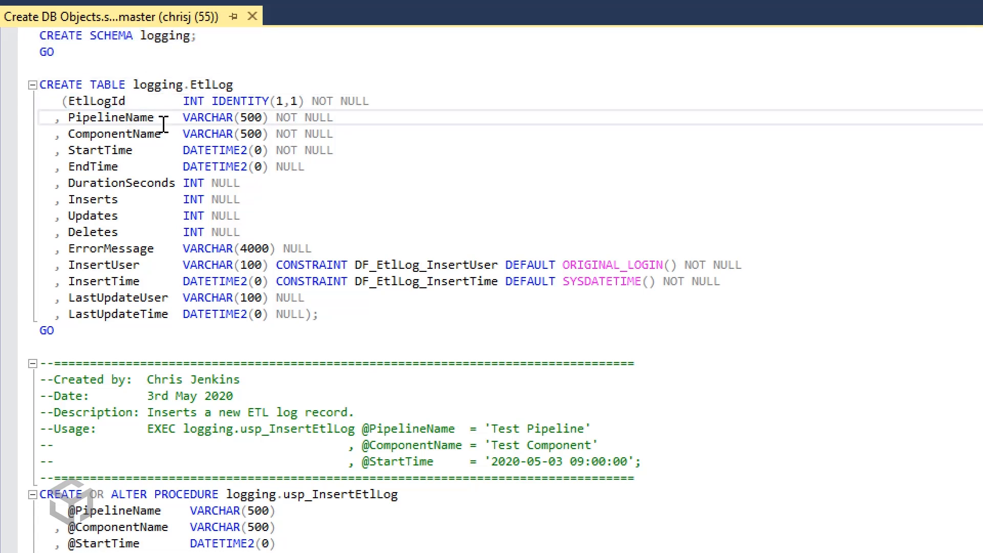
{"action": "left_click", "coordinate": [120, 152]}
{"action": "left_click", "coordinate": [108, 168]}
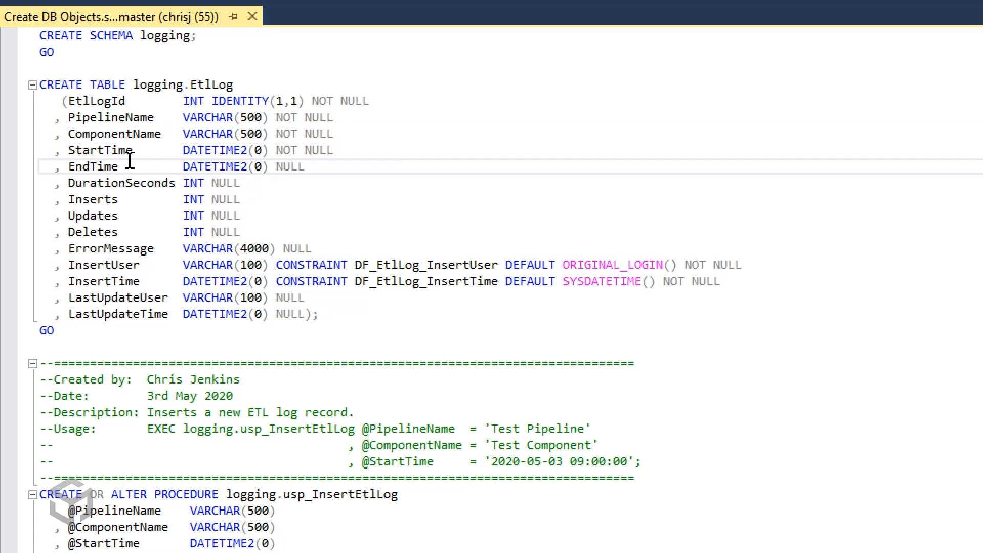
{"action": "left_click", "coordinate": [141, 183]}
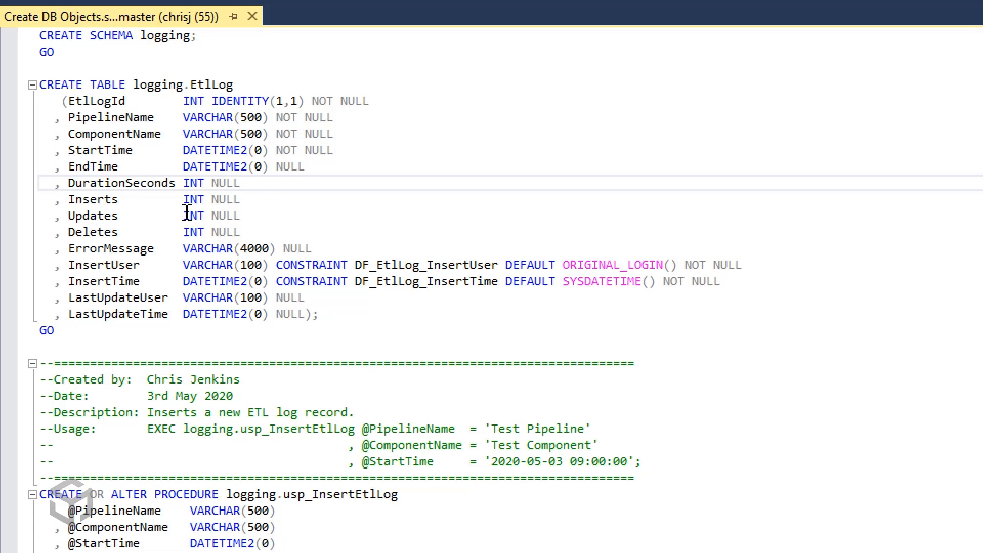
{"action": "left_click", "coordinate": [105, 200]}
{"action": "left_click", "coordinate": [112, 217]}
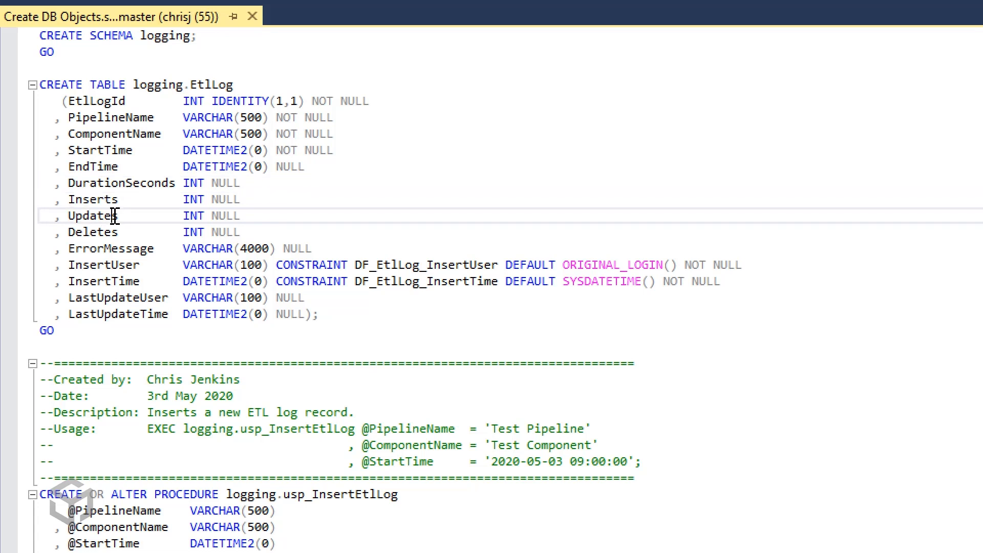
{"action": "left_click", "coordinate": [112, 233]}
{"action": "left_click", "coordinate": [143, 246]}
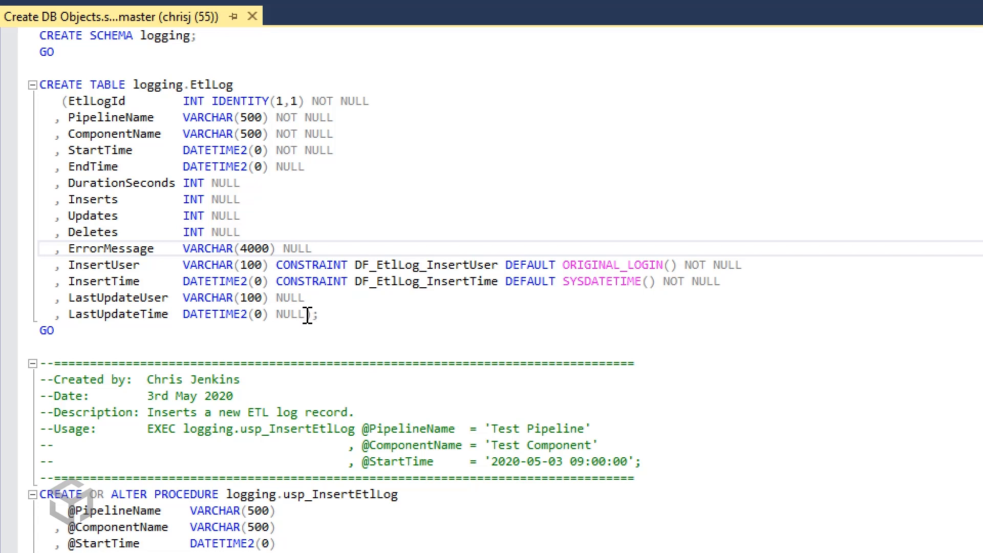
- Highlight the EtlLog audit columns from InsertUser to LastUpdateTime and examine the Inserts, Updates and Deletes columns
{"action": "left_click_drag", "start_coordinate": [307, 314], "coordinate": [31, 268]}
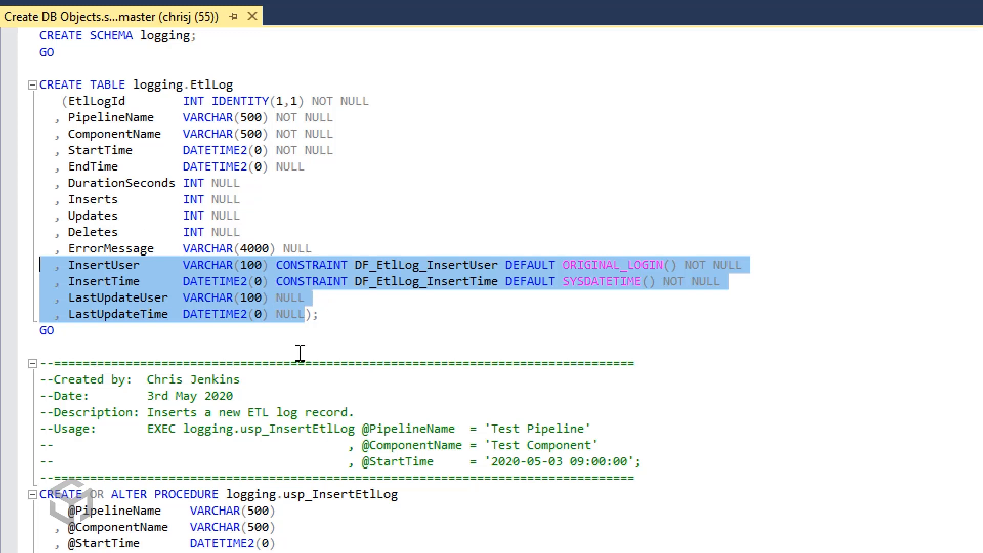
{"action": "scroll", "coordinate": [301, 354], "scroll_direction": "down", "scroll_amount": 1}
{"action": "left_click", "coordinate": [316, 527]}
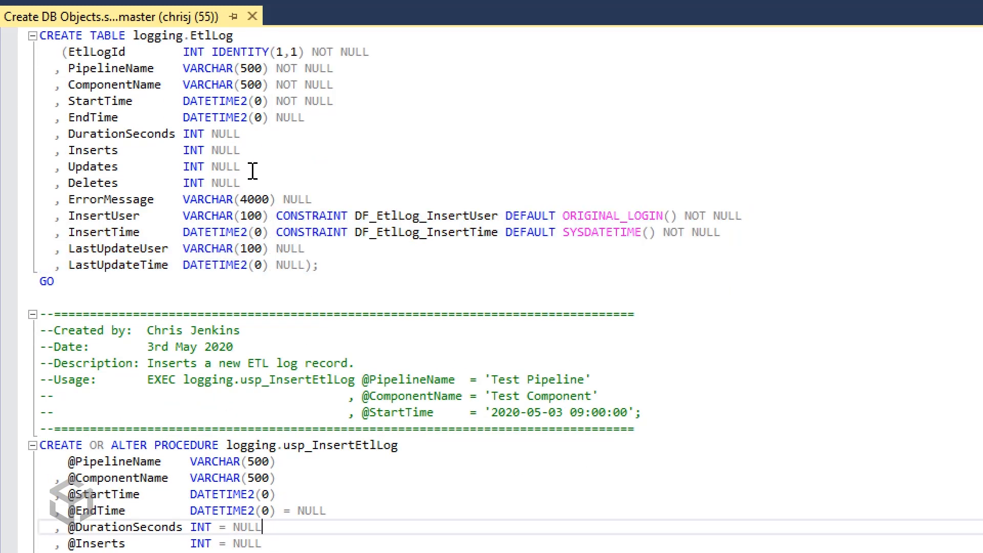
{"action": "left_click_drag", "start_coordinate": [261, 181], "coordinate": [70, 169]}
{"action": "left_click", "coordinate": [118, 150]}
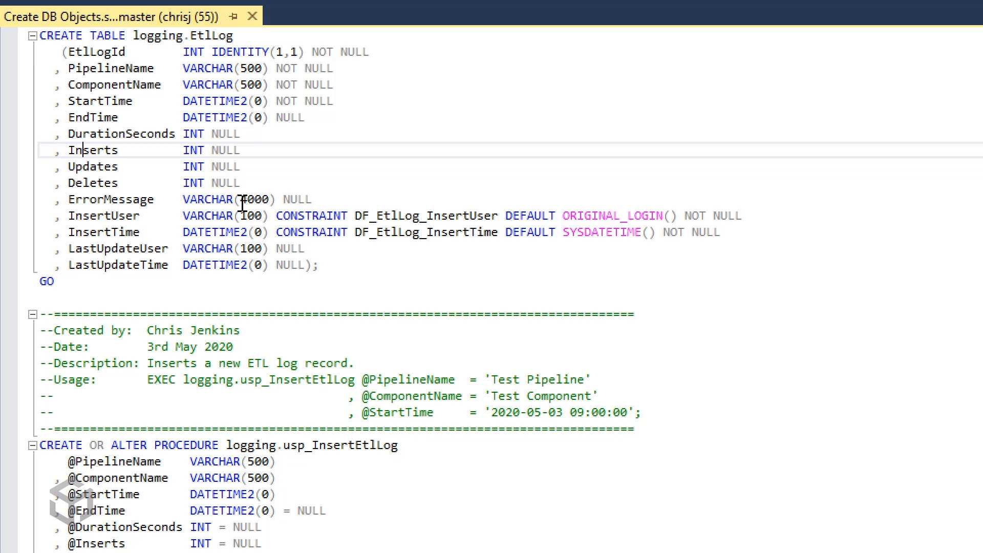
{"action": "scroll", "coordinate": [476, 264], "scroll_direction": "down", "scroll_amount": 2}
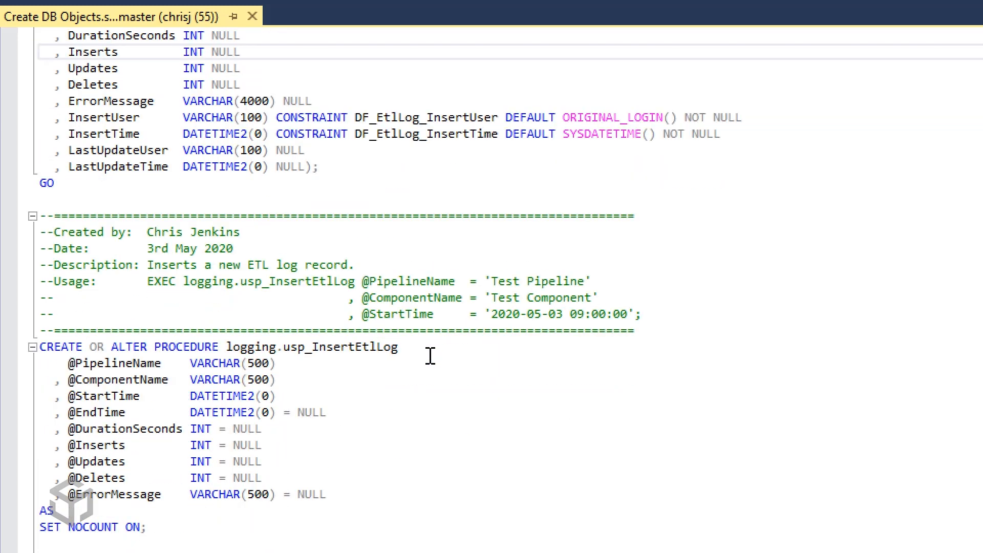
{"action": "scroll", "coordinate": [393, 395], "scroll_direction": "down", "scroll_amount": 3}
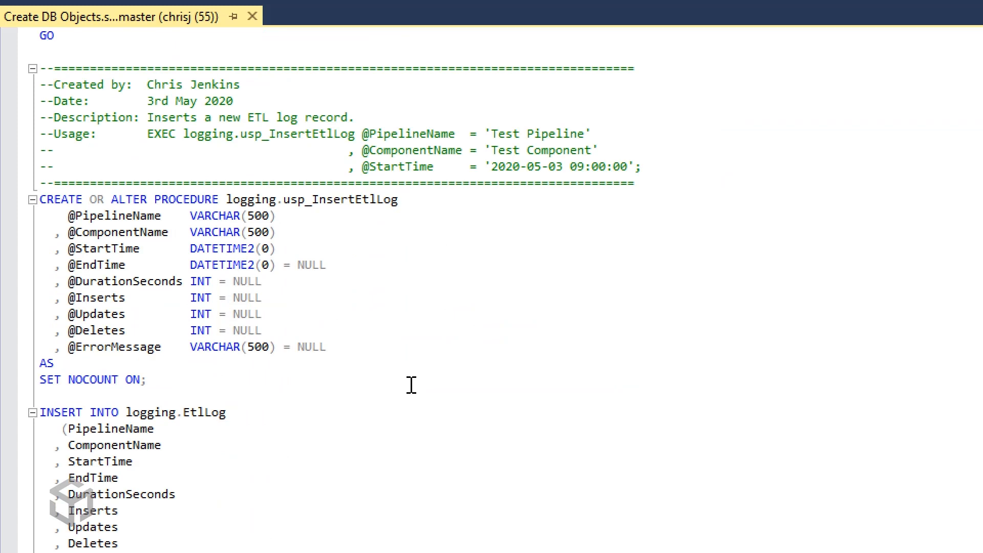
{"action": "scroll", "coordinate": [472, 373], "scroll_direction": "down", "scroll_amount": 1}
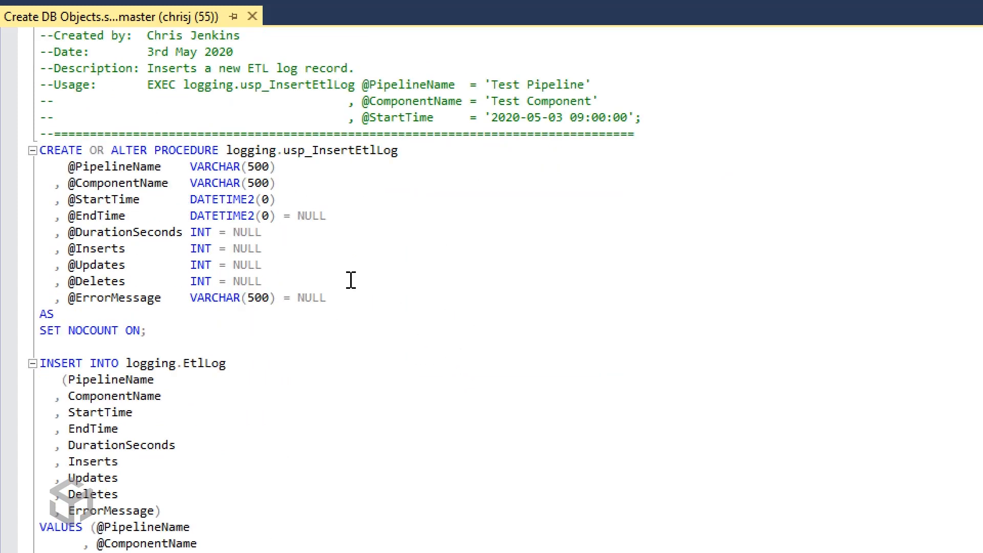
{"action": "left_click", "coordinate": [369, 152]}
{"action": "double_click", "coordinate": [370, 153]}
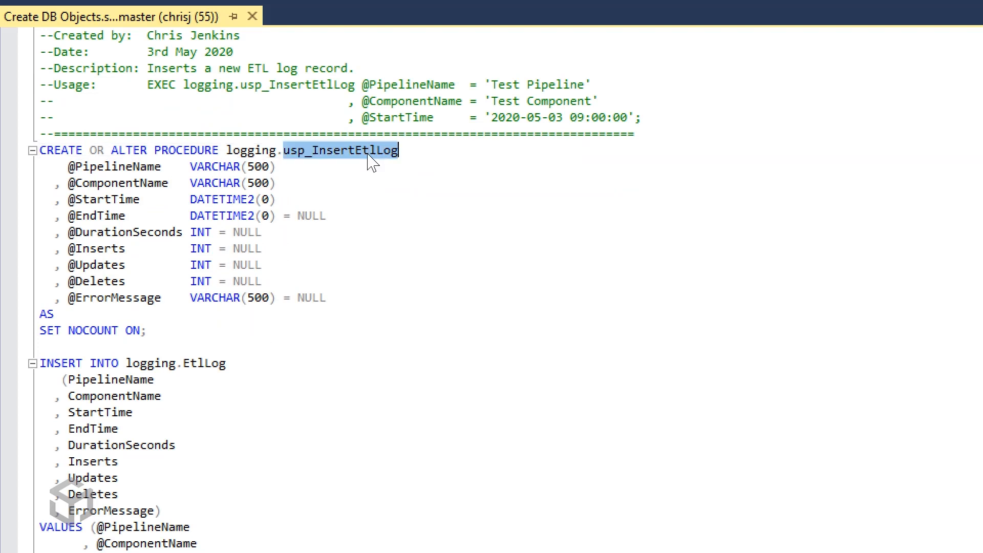
{"action": "left_click", "coordinate": [311, 180]}
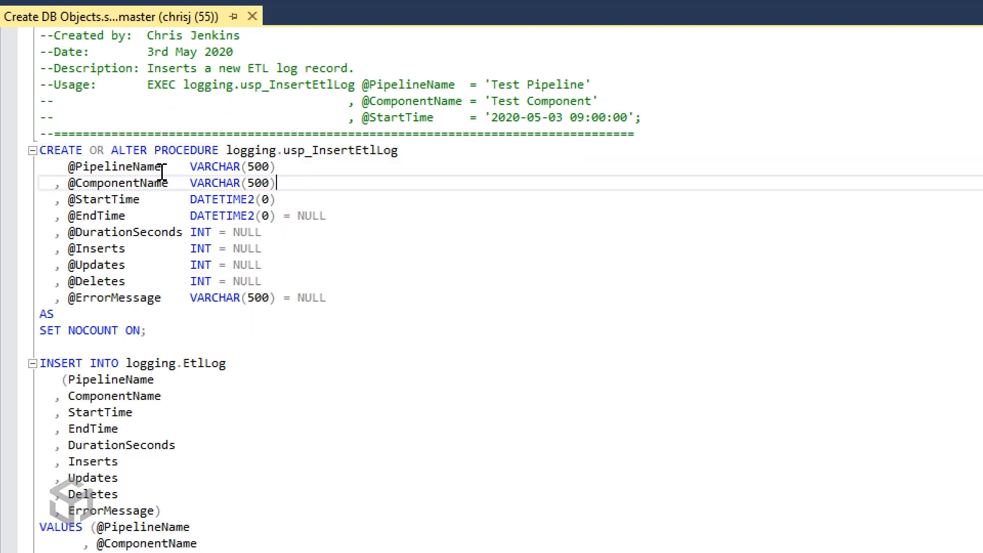
{"action": "left_click", "coordinate": [136, 167]}
{"action": "left_click", "coordinate": [163, 182]}
{"action": "left_click_drag", "start_coordinate": [350, 297], "coordinate": [41, 215]}
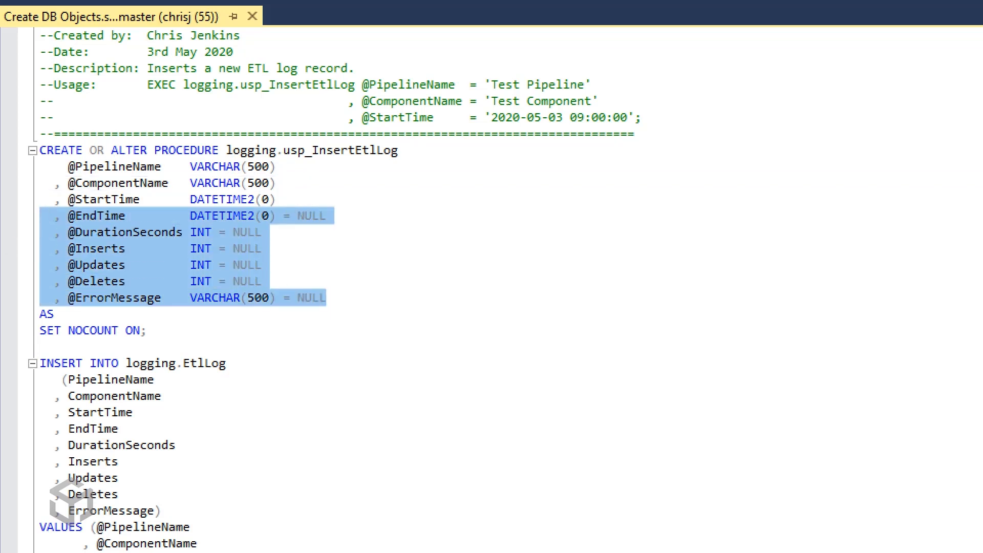
{"action": "left_click", "coordinate": [406, 214]}
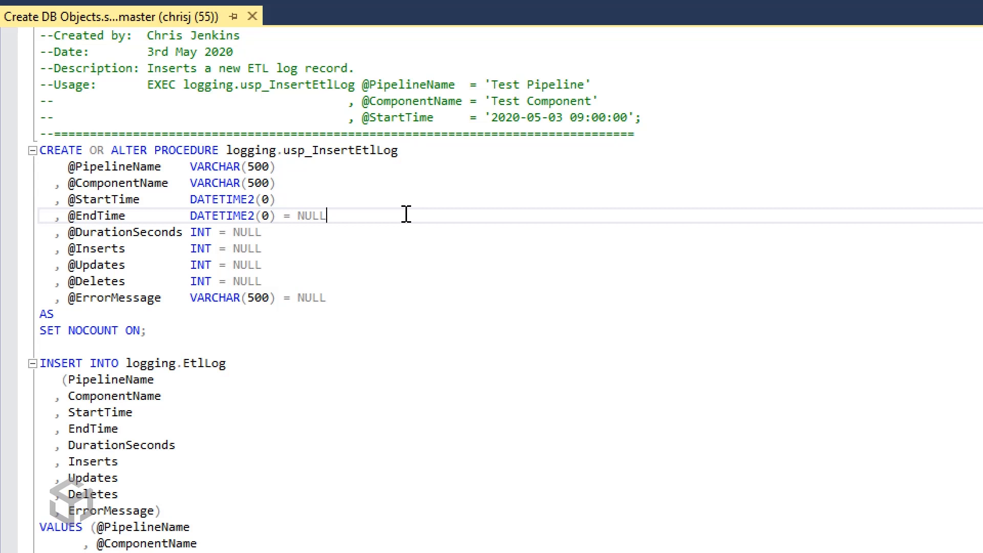
{"action": "left_click", "coordinate": [352, 296]}
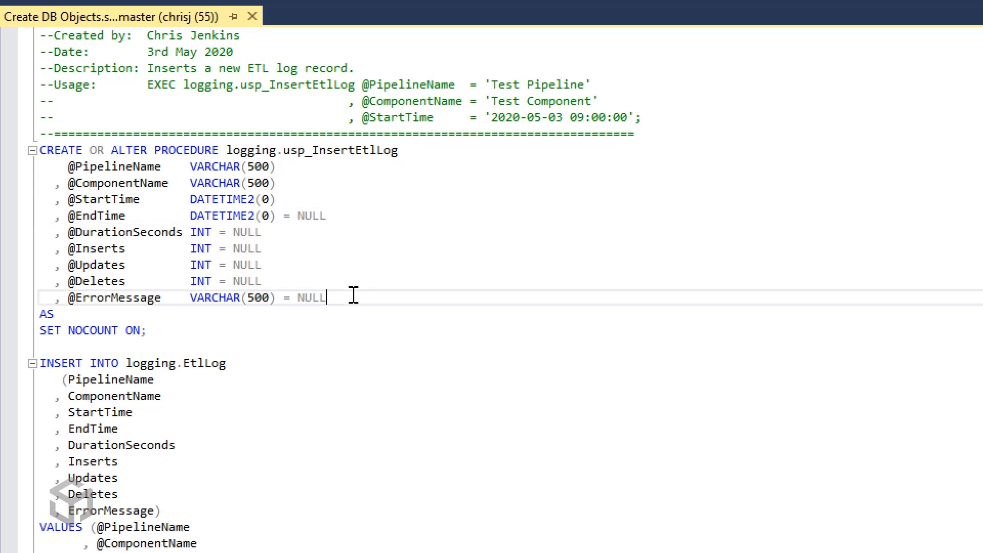
{"action": "left_click_drag", "start_coordinate": [352, 296], "coordinate": [54, 234]}
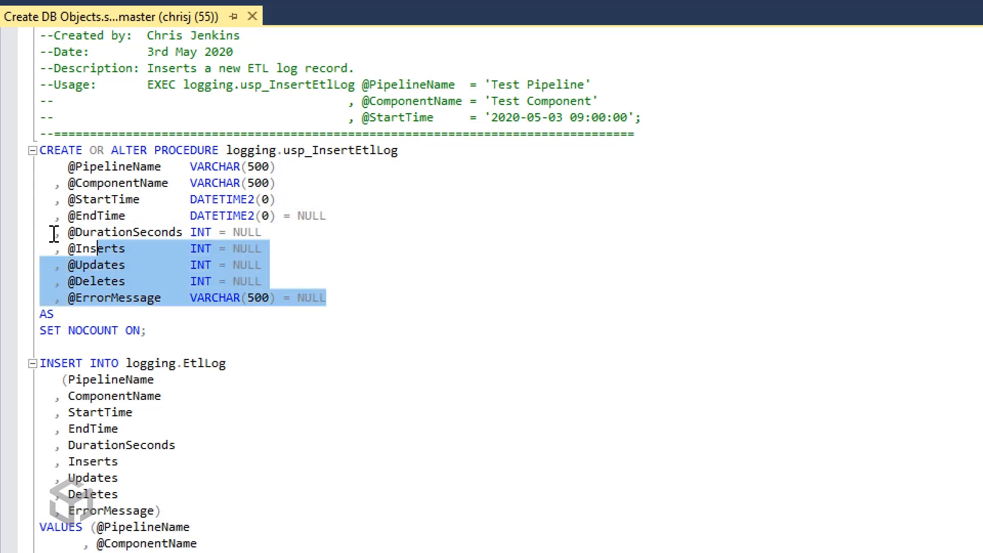
{"action": "left_click", "coordinate": [26, 215], "text": "shift"}
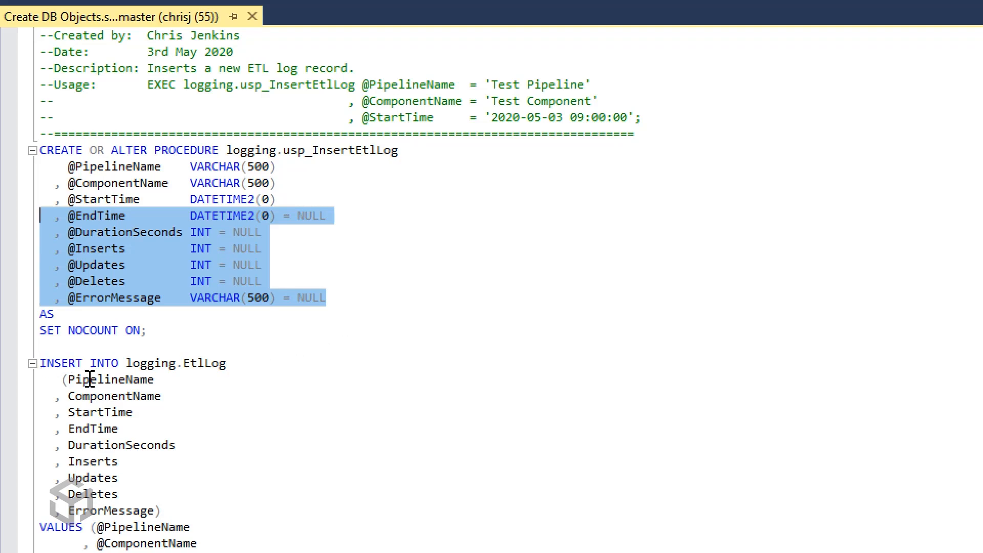
- Review the procedure's INSERT INTO logging.EtlLog statement and highlight SCOPE_IDENTITY in the closing SELECT
{"action": "left_click", "coordinate": [153, 361]}
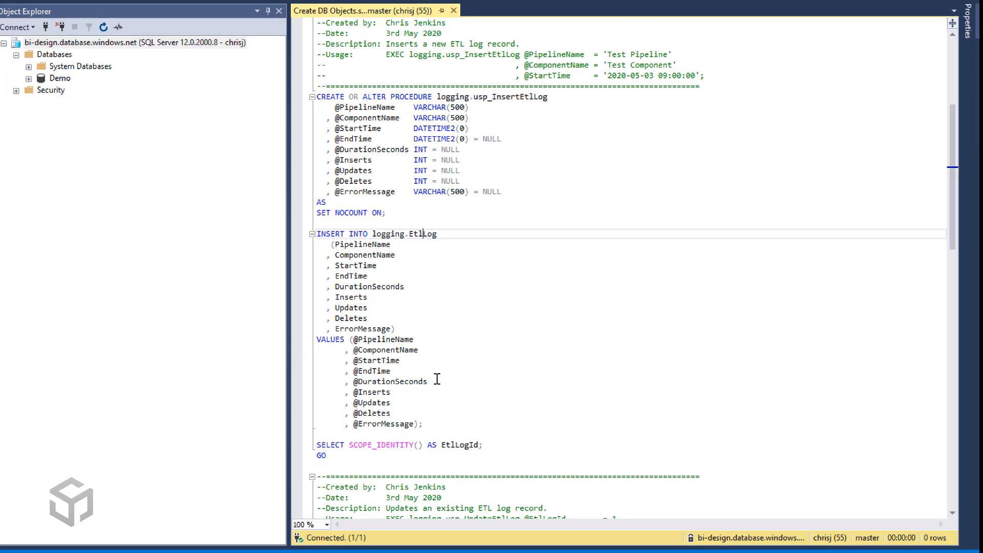
{"action": "left_click", "coordinate": [462, 410]}
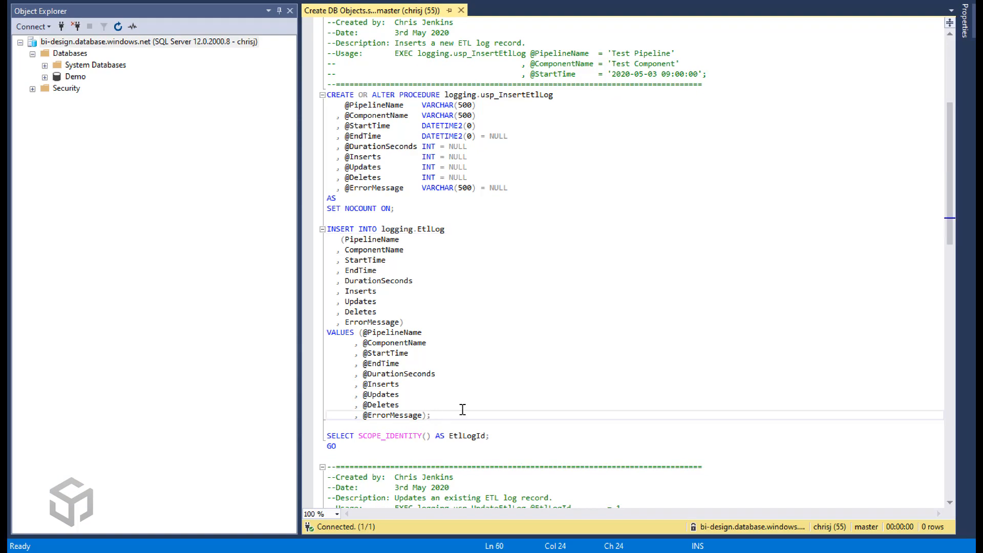
{"action": "left_click", "coordinate": [501, 439]}
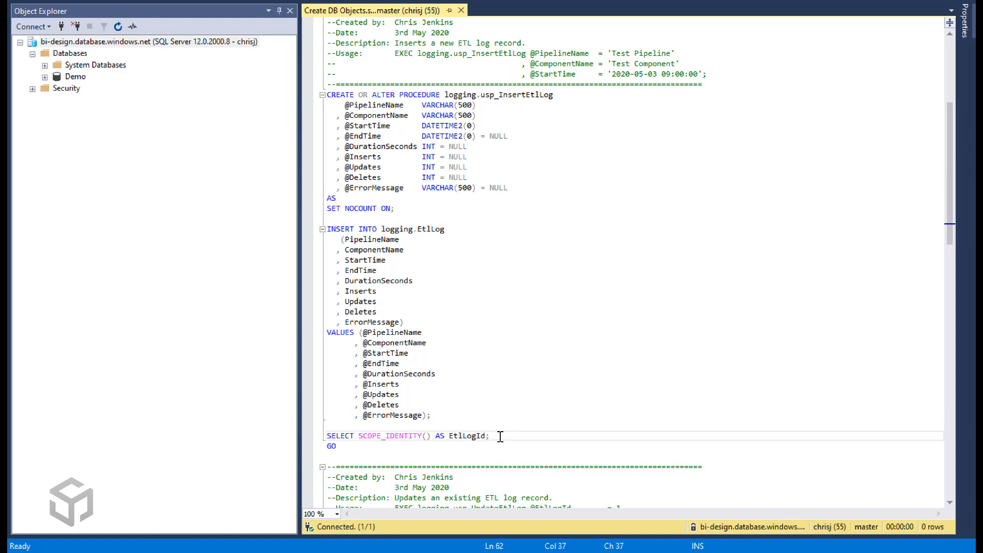
{"action": "left_click_drag", "start_coordinate": [501, 436], "coordinate": [503, 428]}
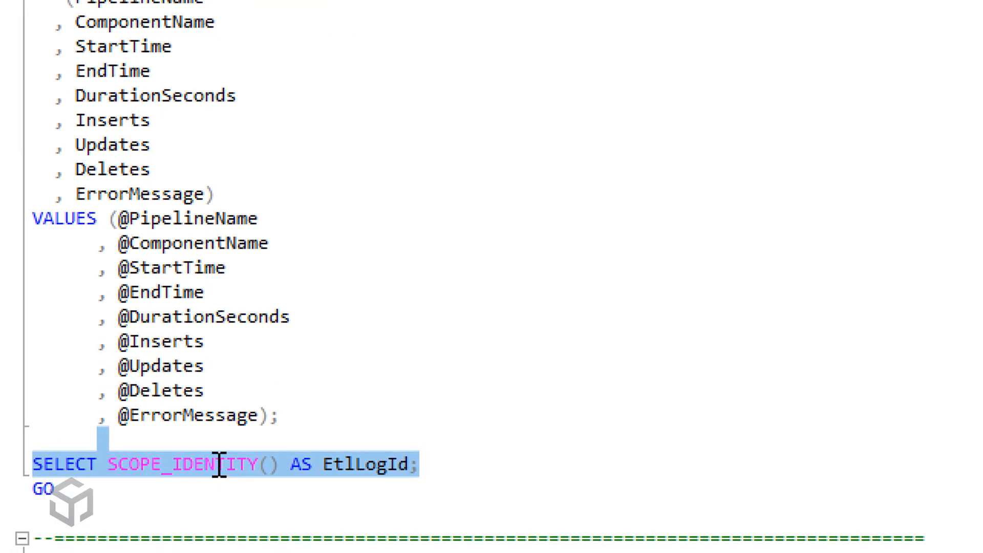
{"action": "double_click", "coordinate": [219, 464]}
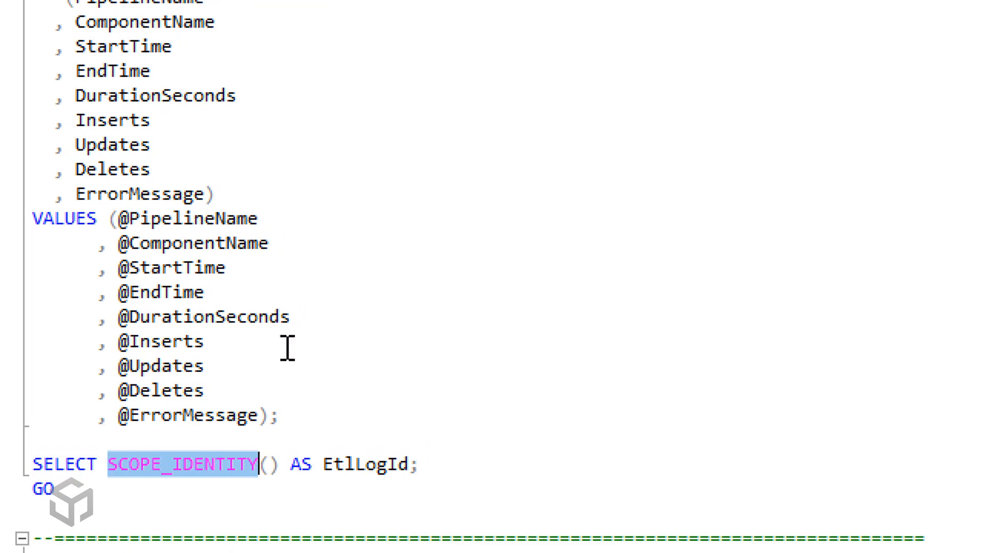
- Highlight the EtlLogId alias in the closing SELECT and examine the EtlLogId IDENTITY column definition in the logging.EtlLog table
{"action": "double_click", "coordinate": [331, 464]}
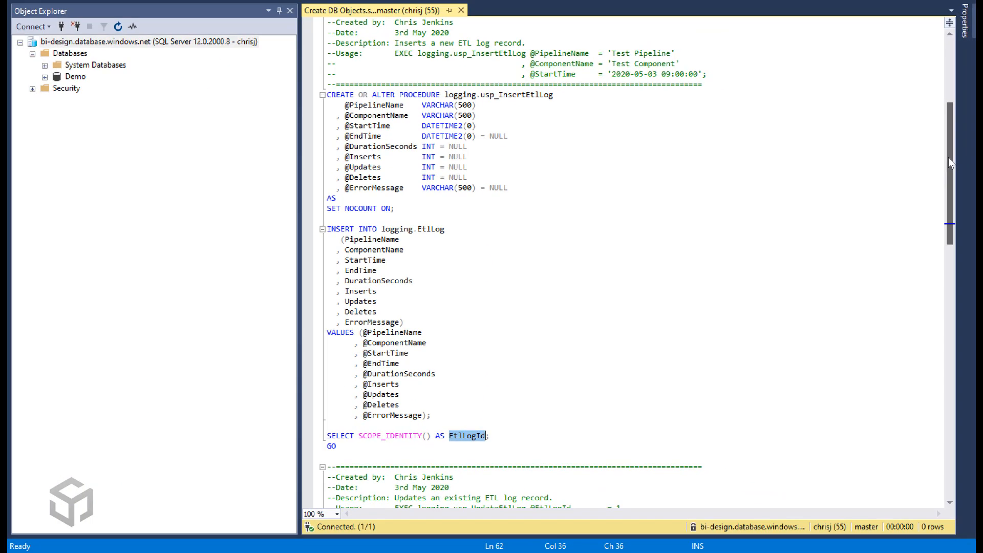
{"action": "left_click_drag", "start_coordinate": [949, 159], "coordinate": [937, 93]}
{"action": "left_click", "coordinate": [537, 64]}
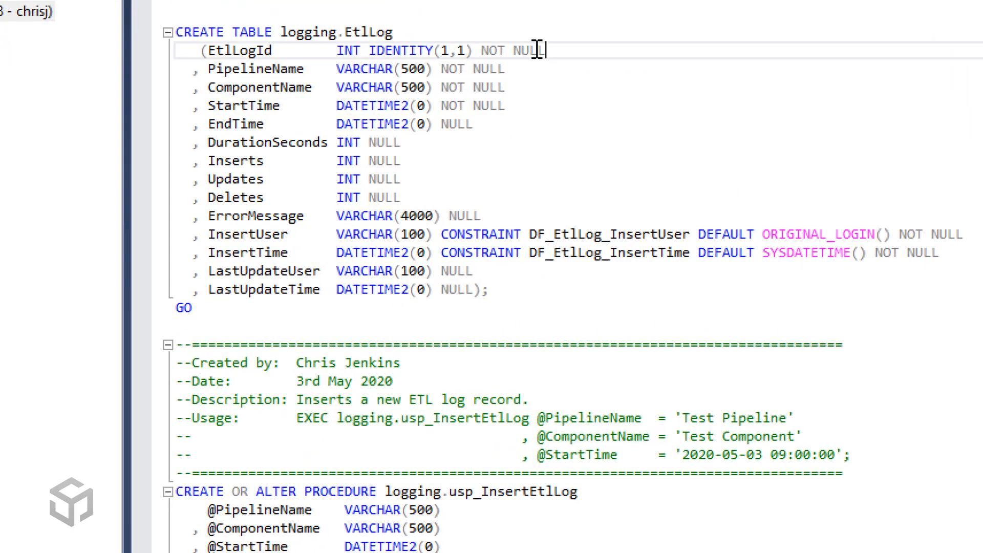
{"action": "left_click", "coordinate": [224, 50], "text": "shift"}
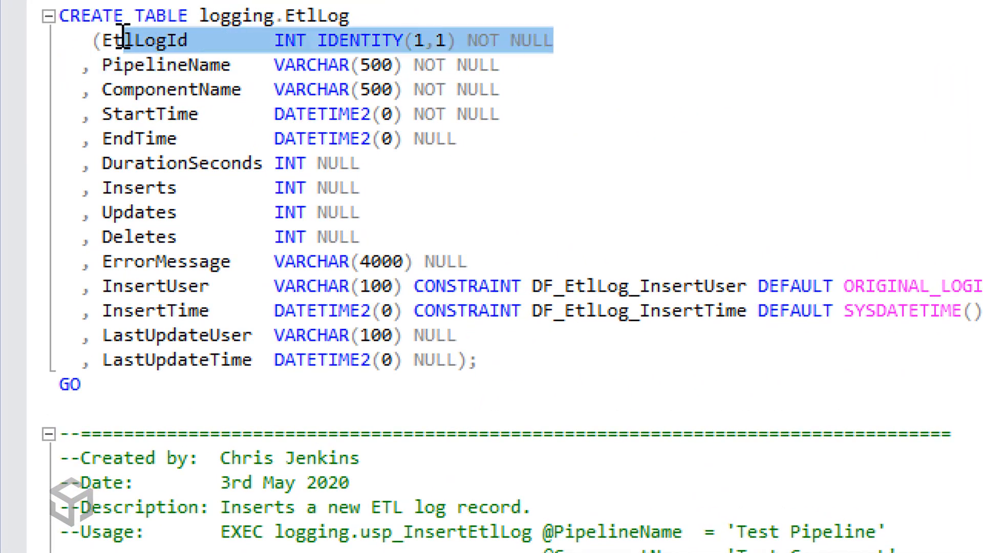
{"action": "double_click", "coordinate": [336, 23]}
{"action": "double_click", "coordinate": [340, 40]}
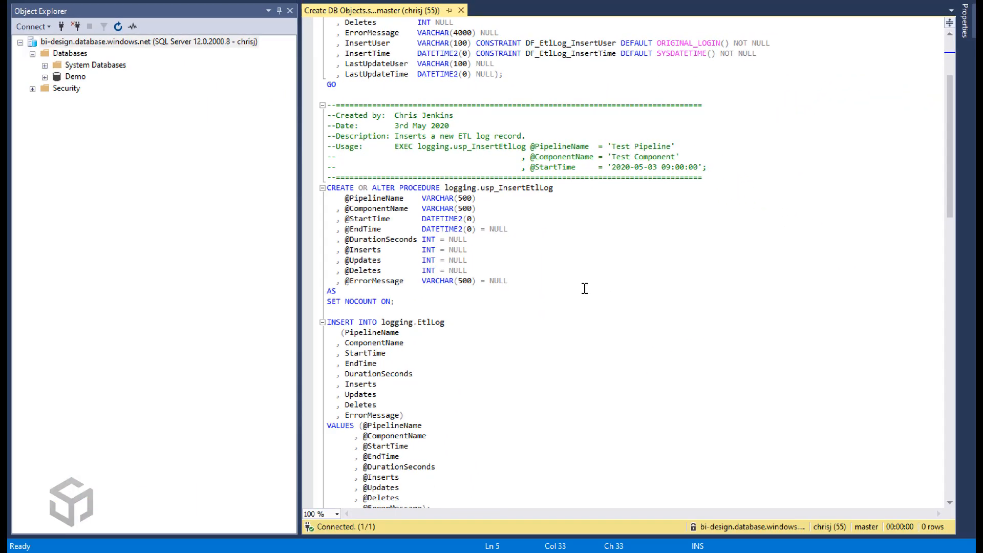
{"action": "scroll", "coordinate": [585, 289], "scroll_direction": "down", "scroll_amount": 4}
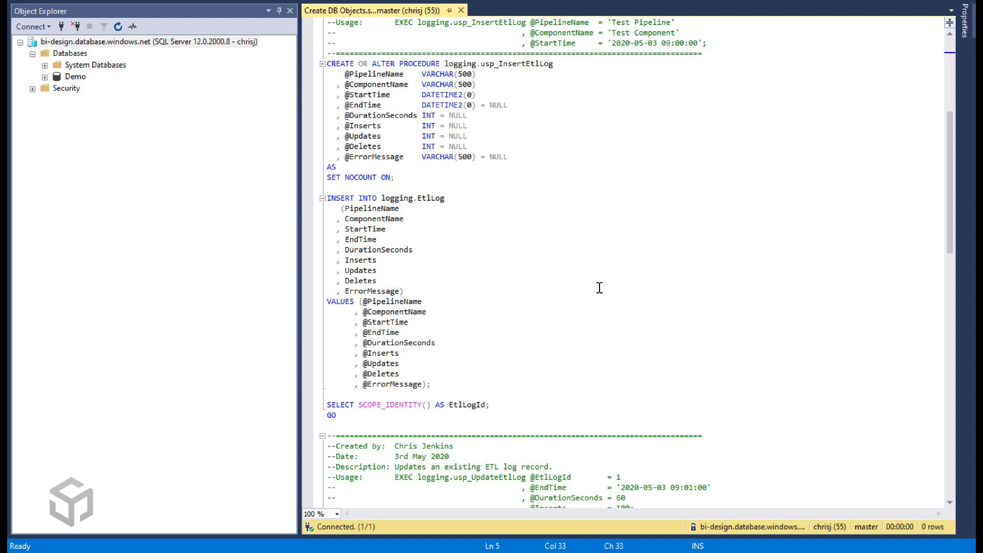
{"action": "scroll", "coordinate": [600, 288], "scroll_direction": "down", "scroll_amount": 9}
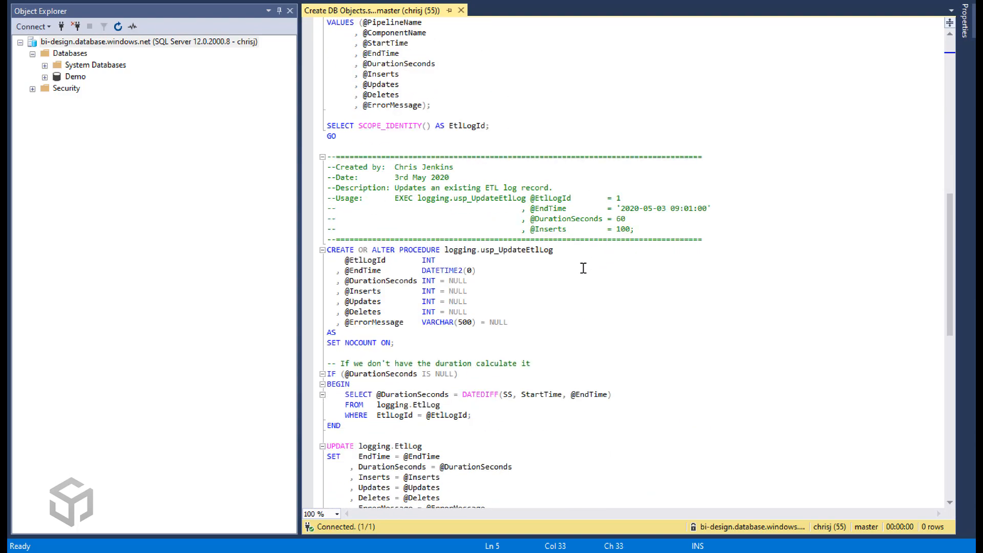
{"action": "left_click", "coordinate": [526, 246]}
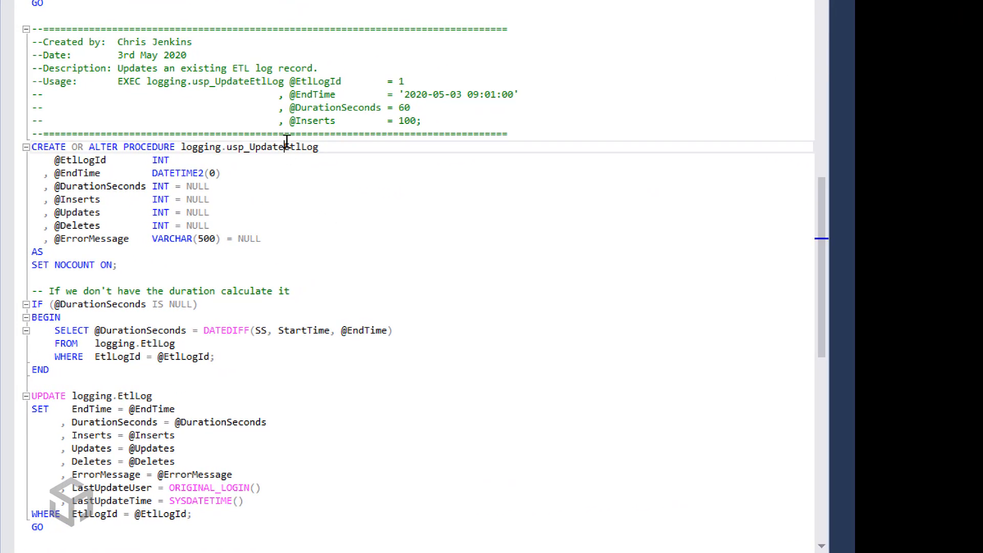
{"action": "double_click", "coordinate": [287, 145]}
{"action": "scroll", "coordinate": [386, 189], "scroll_direction": "down", "scroll_amount": 2}
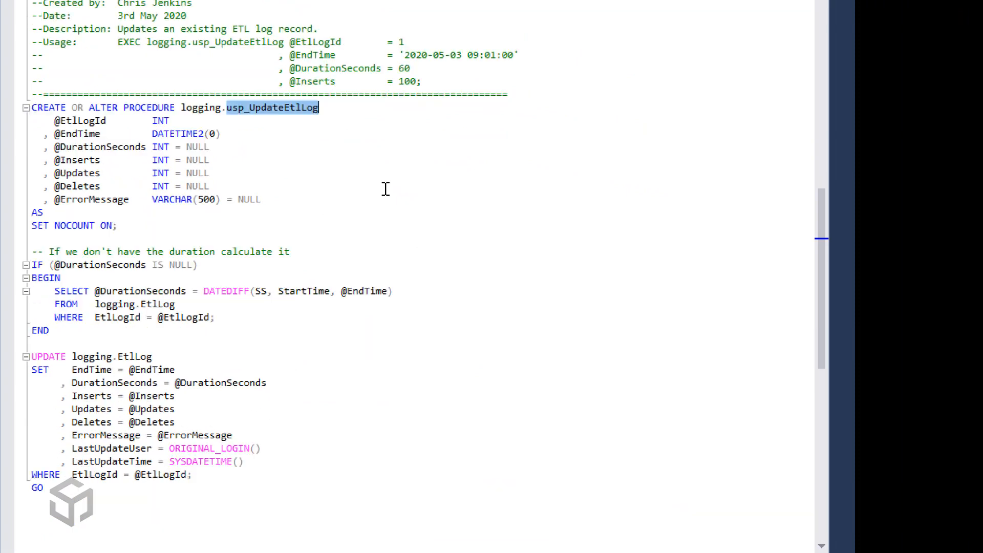
{"action": "double_click", "coordinate": [87, 82]}
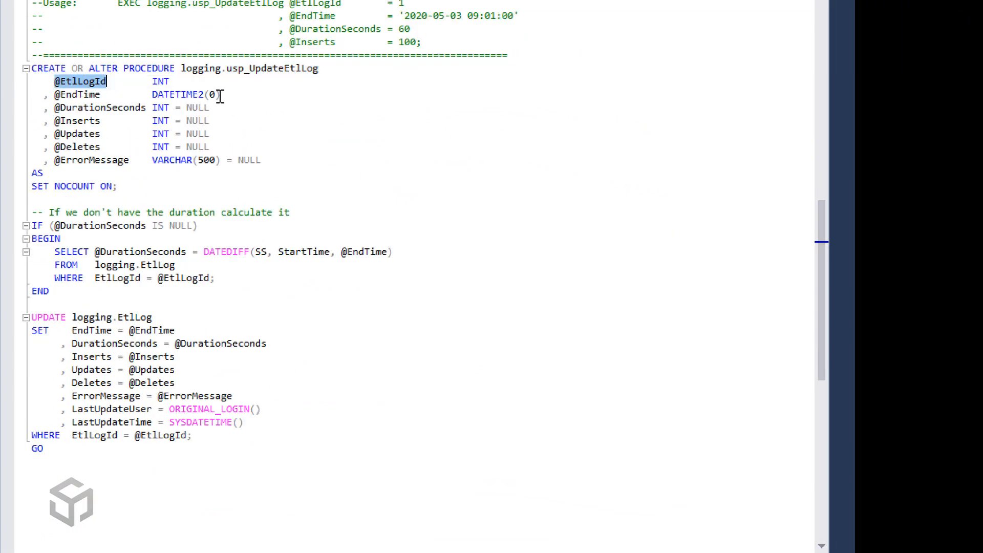
{"action": "left_click", "coordinate": [97, 94]}
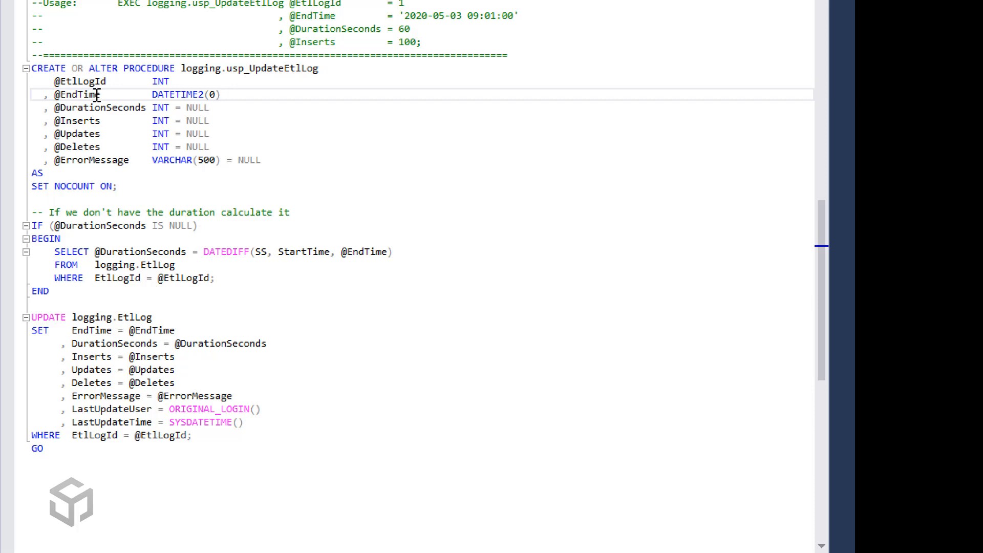
{"action": "left_click", "coordinate": [131, 108]}
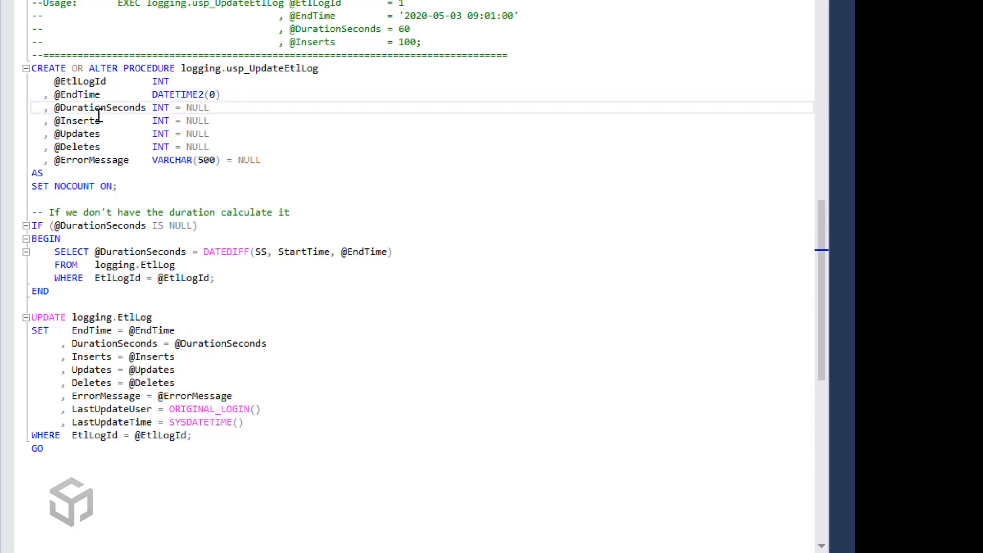
{"action": "left_click", "coordinate": [111, 160]}
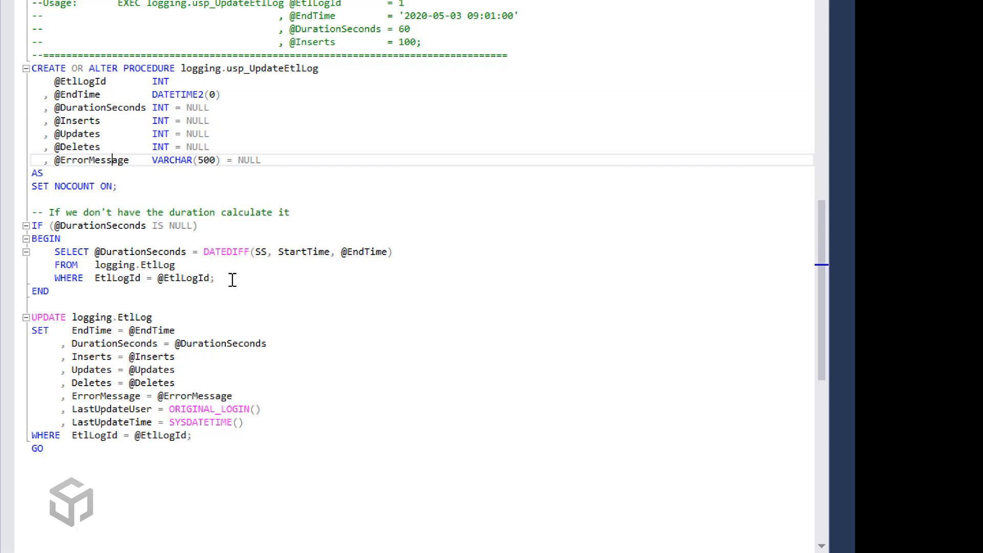
{"action": "double_click", "coordinate": [125, 226]}
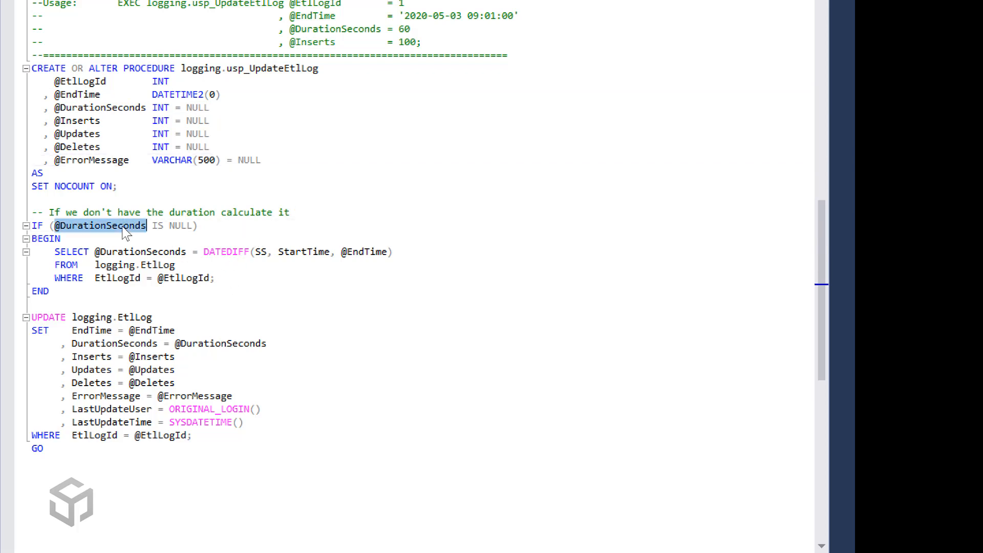
{"action": "left_click", "coordinate": [238, 282]}
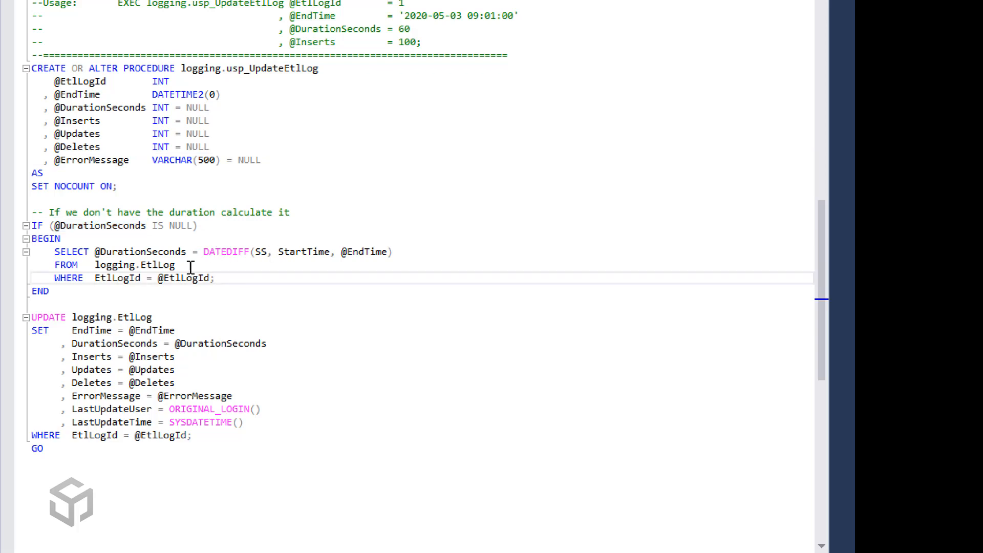
{"action": "left_click", "coordinate": [156, 266]}
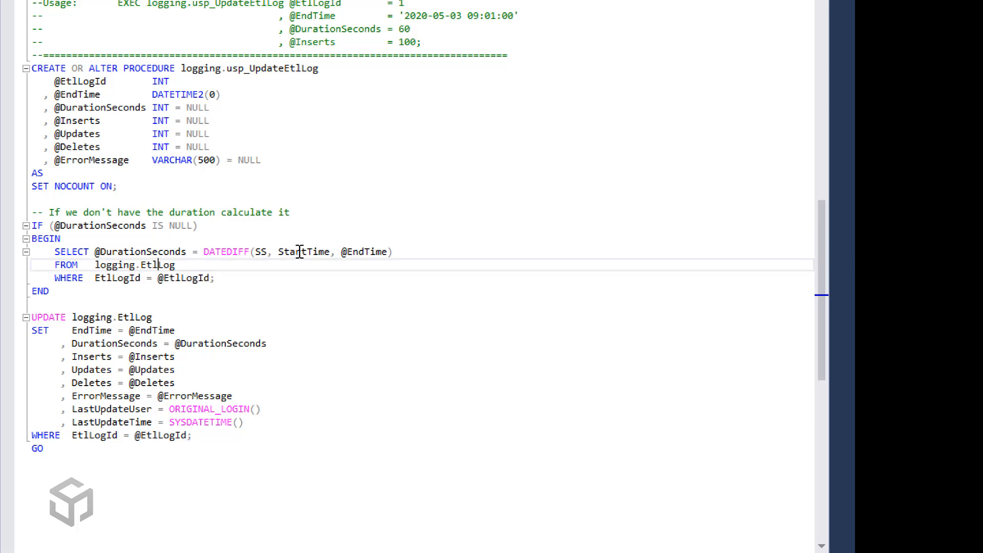
{"action": "mouse_move", "coordinate": [299, 252]}
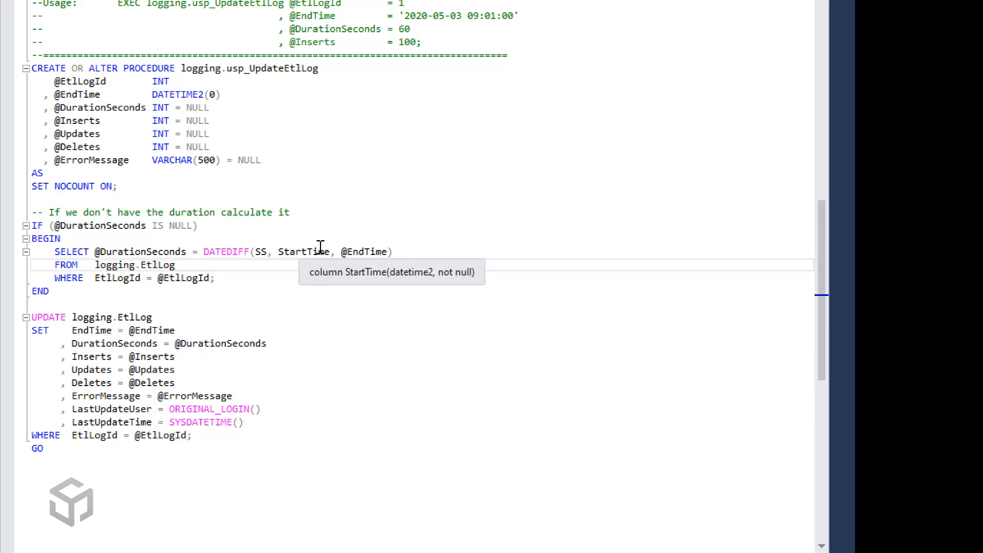
{"action": "double_click", "coordinate": [362, 254]}
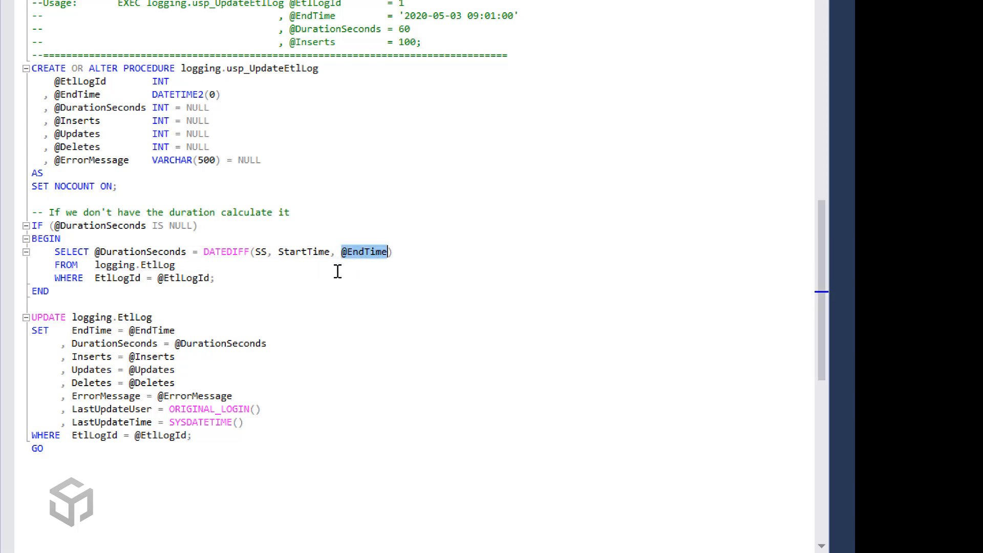
{"action": "left_click", "coordinate": [264, 275]}
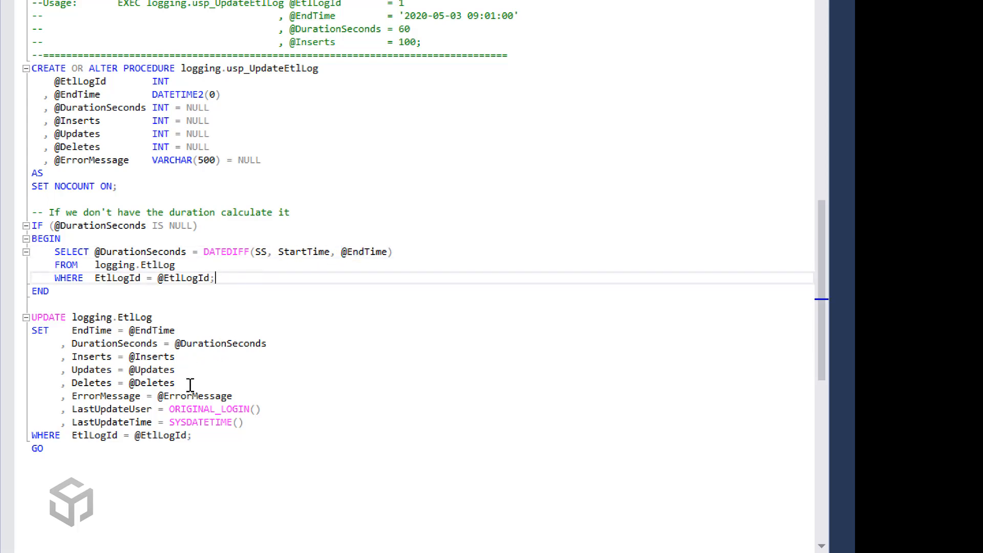
- Highlight the LastUpdateUser and LastUpdateTime assignments in the UPDATE logging.EtlLog statement and review the rest of usp_UpdateEtlLog
{"action": "left_click_drag", "start_coordinate": [252, 428], "coordinate": [19, 414]}
{"action": "left_click", "coordinate": [249, 427]}
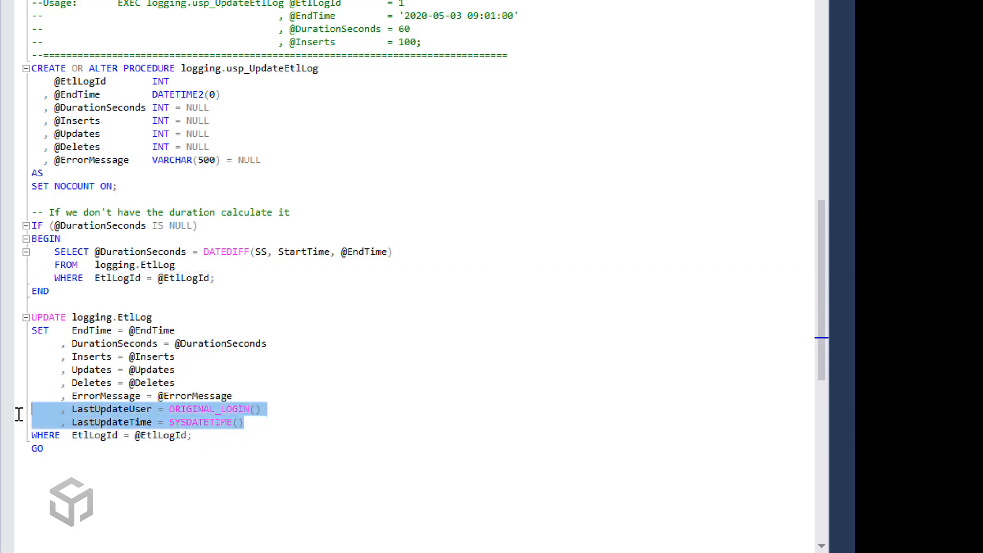
{"action": "left_click", "coordinate": [351, 331]}
{"action": "scroll", "coordinate": [347, 347], "scroll_direction": "up", "scroll_amount": 1}
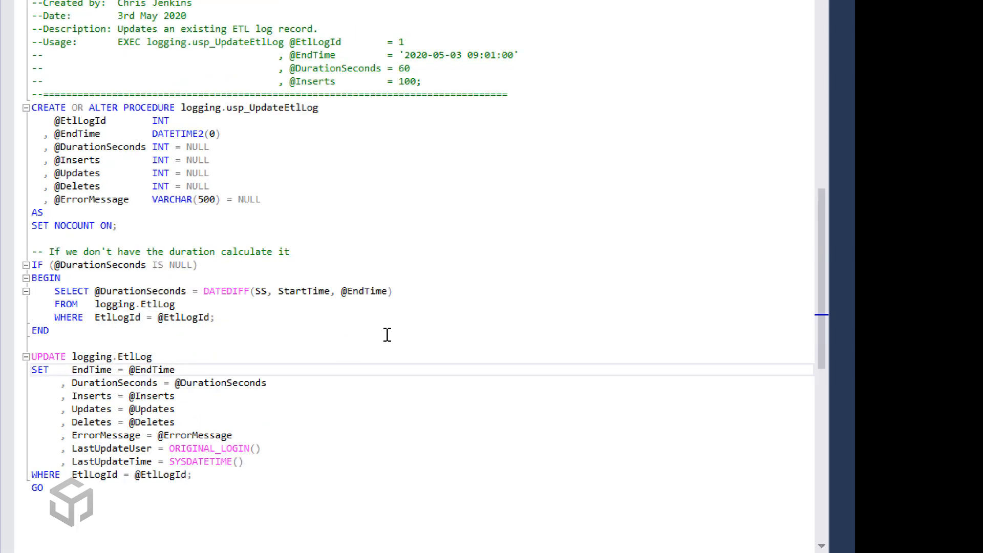
{"action": "scroll", "coordinate": [347, 328], "scroll_direction": "down", "scroll_amount": 2}
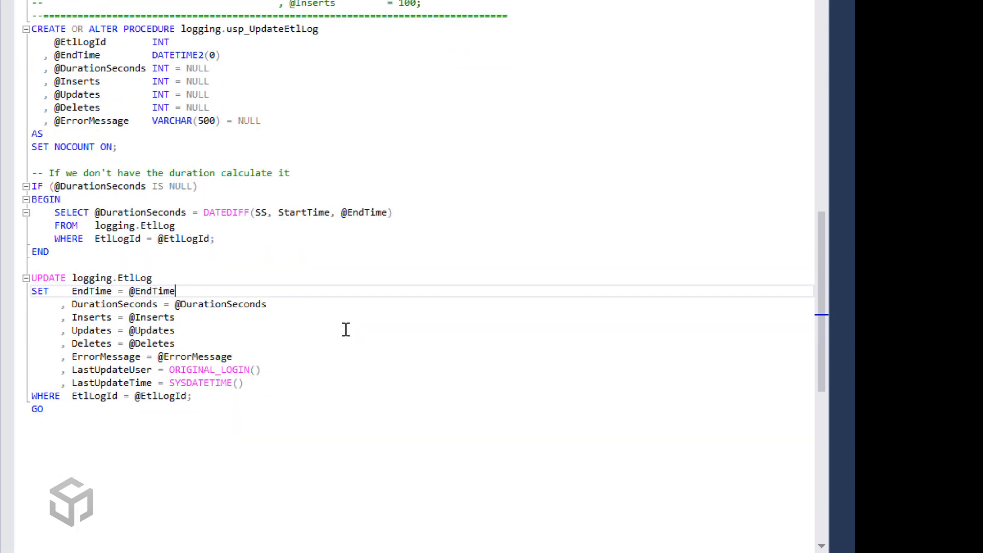
{"action": "scroll", "coordinate": [346, 329], "scroll_direction": "up", "scroll_amount": 2}
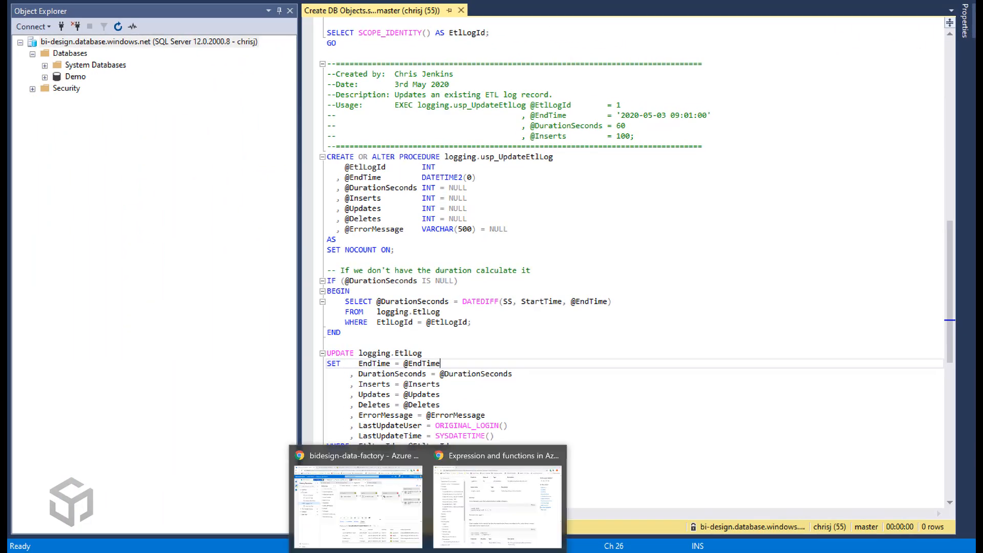
- Switch to the Azure Data Factory browser window and clone the Dynamic Query pipeline in the Demo folder
{"action": "left_click", "coordinate": [358, 505]}
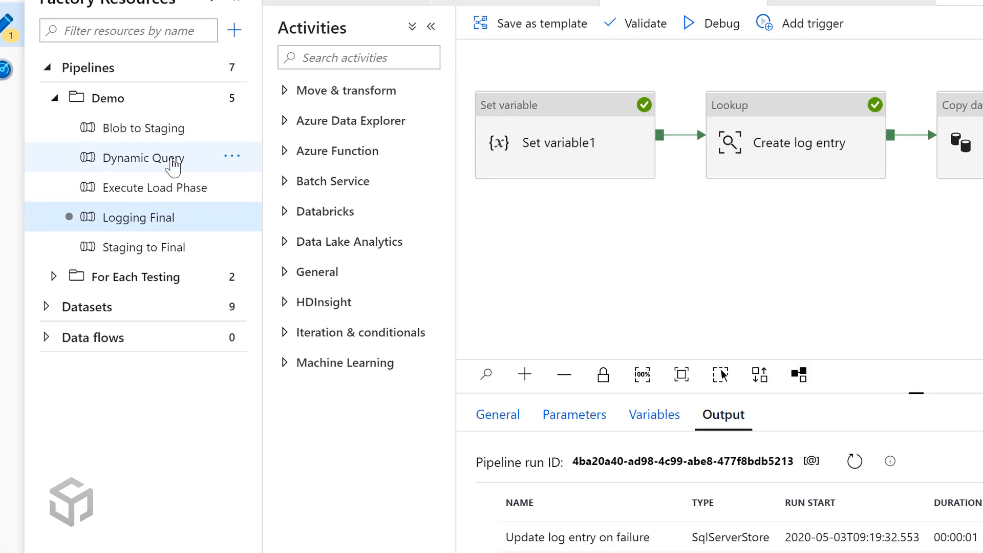
{"action": "left_click", "coordinate": [251, 131]}
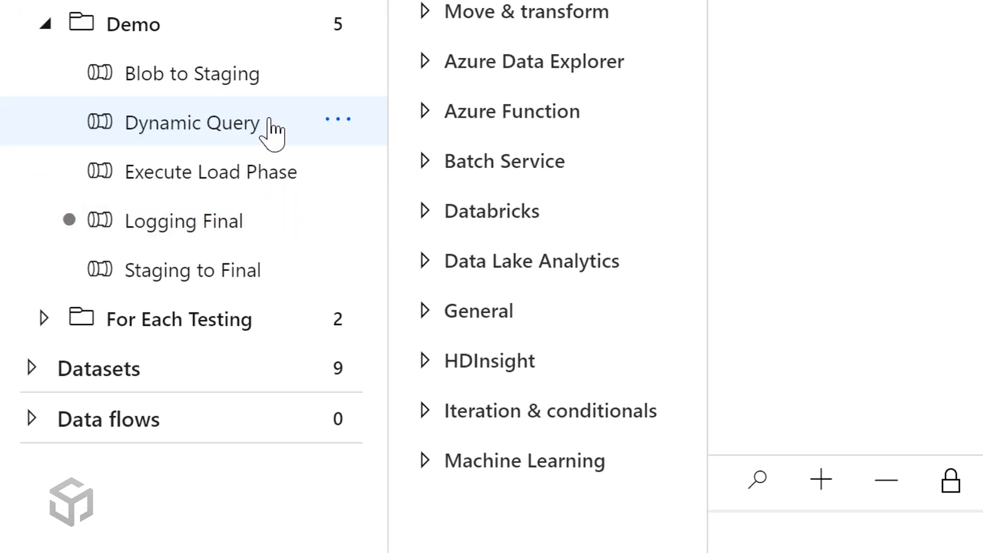
{"action": "left_click", "coordinate": [338, 126]}
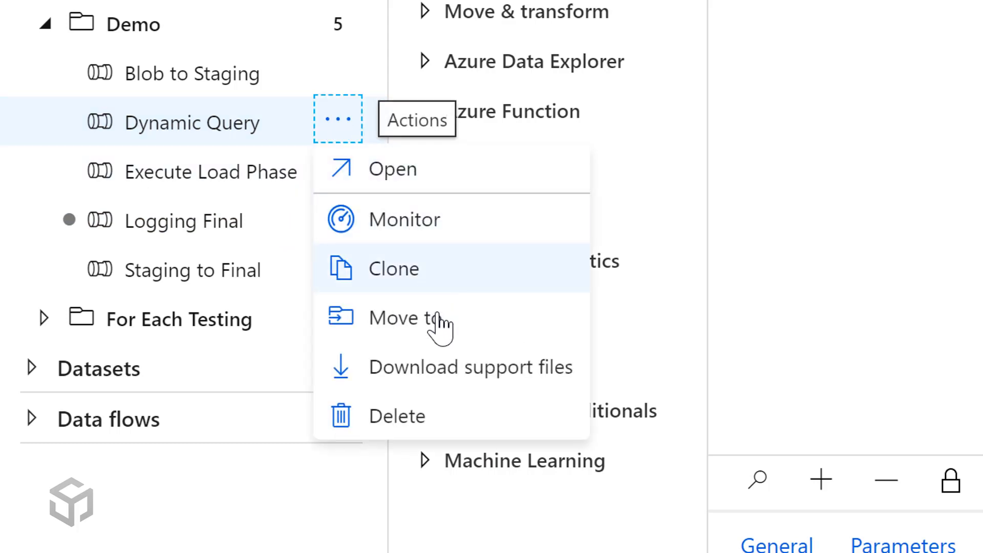
{"action": "left_click", "coordinate": [435, 283]}
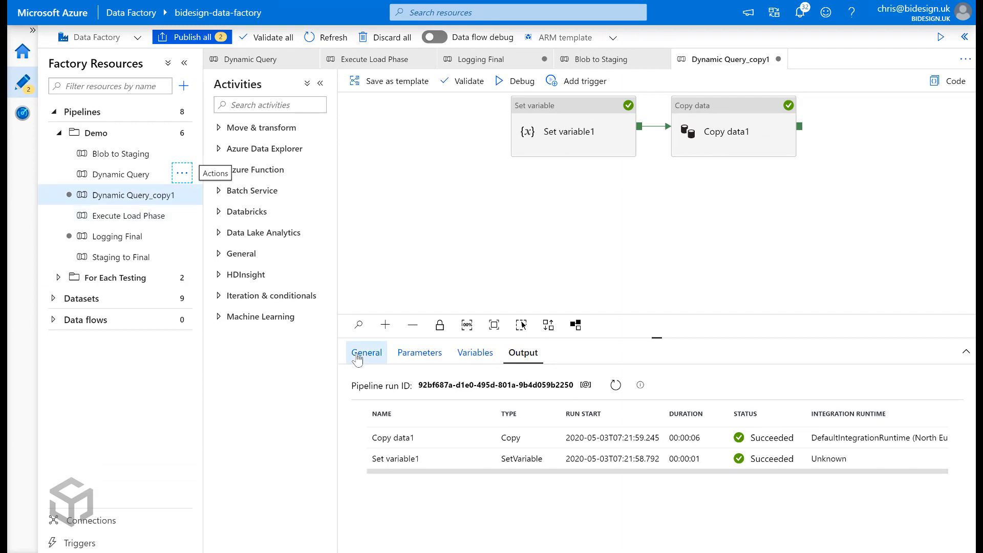
- Rename the cloned Dynamic Query pipeline as Logging
{"action": "left_click", "coordinate": [364, 350]}
{"action": "left_click_drag", "start_coordinate": [567, 389], "coordinate": [453, 392]}
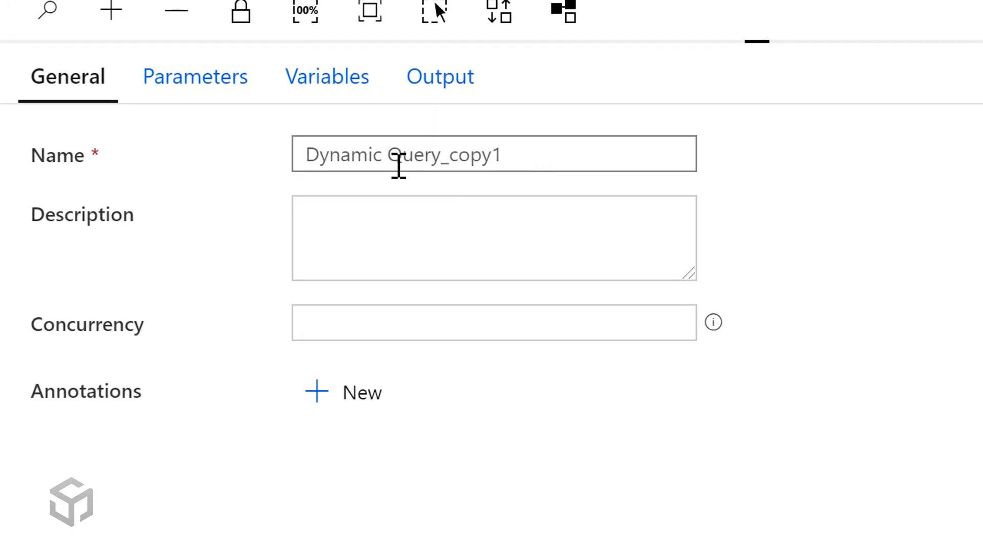
{"action": "type", "text": "Loggin"}
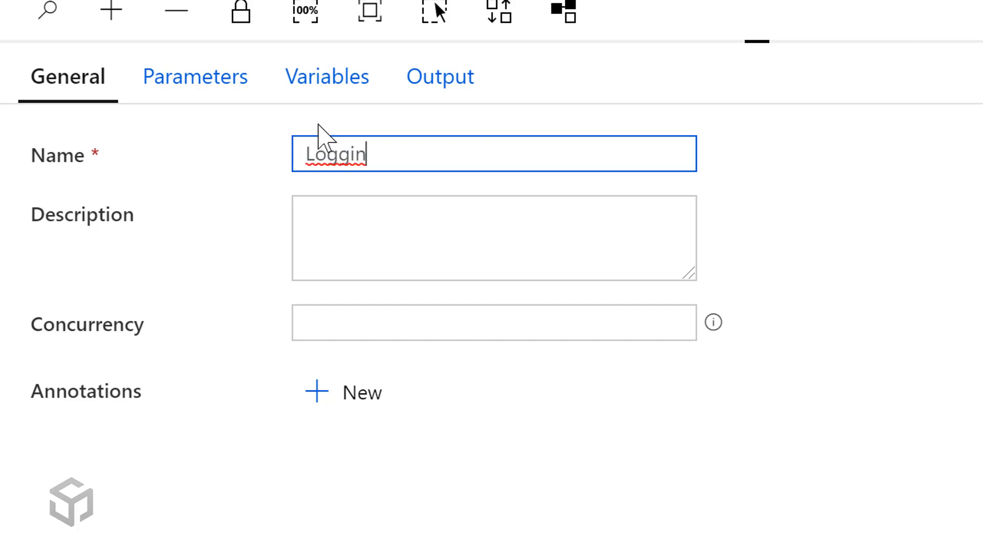
{"action": "type", "text": "g"}
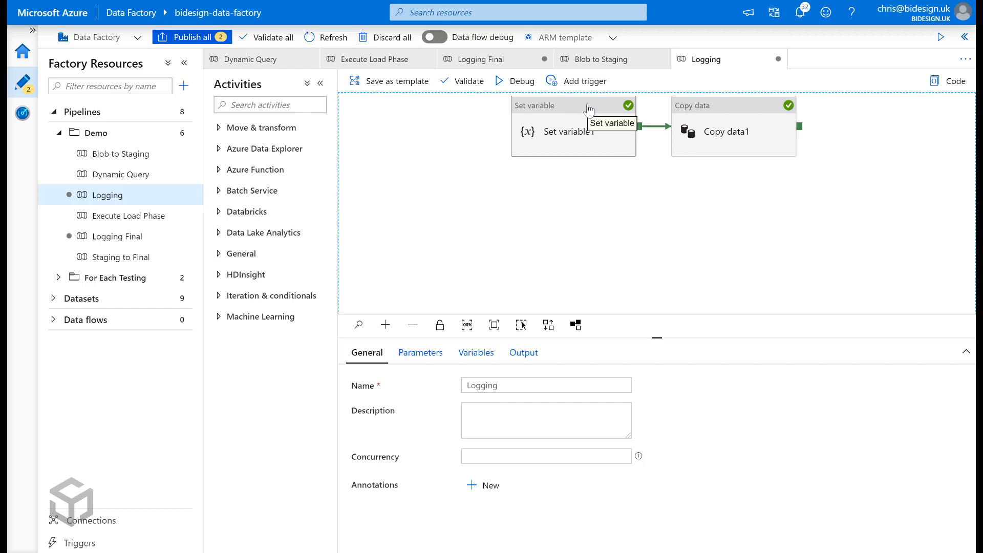
- Remove the connection between Set variable1 and Copy data1, and place a Lookup activity in the space between them
{"action": "left_click_drag", "start_coordinate": [588, 109], "coordinate": [455, 118]}
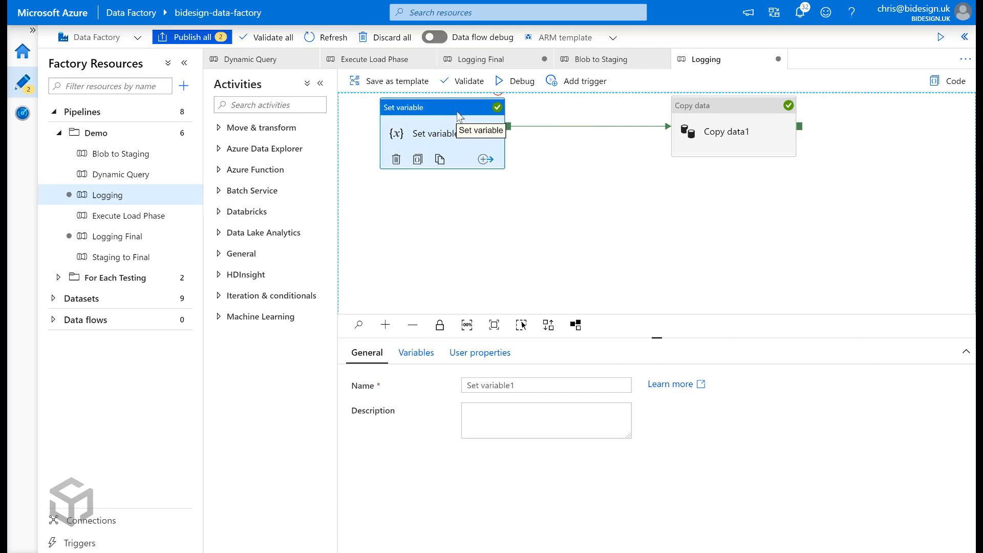
{"action": "left_click", "coordinate": [647, 143]}
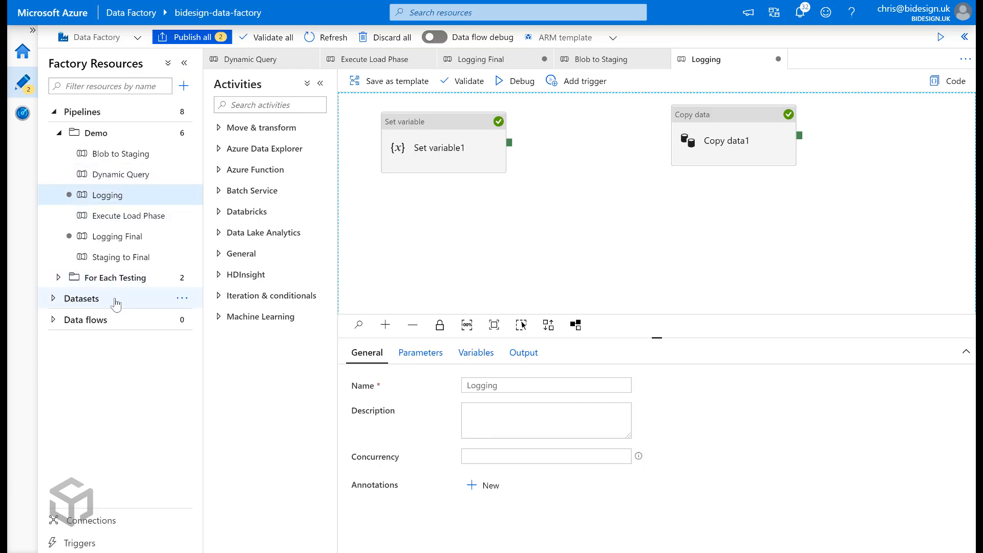
{"action": "left_click", "coordinate": [221, 254]}
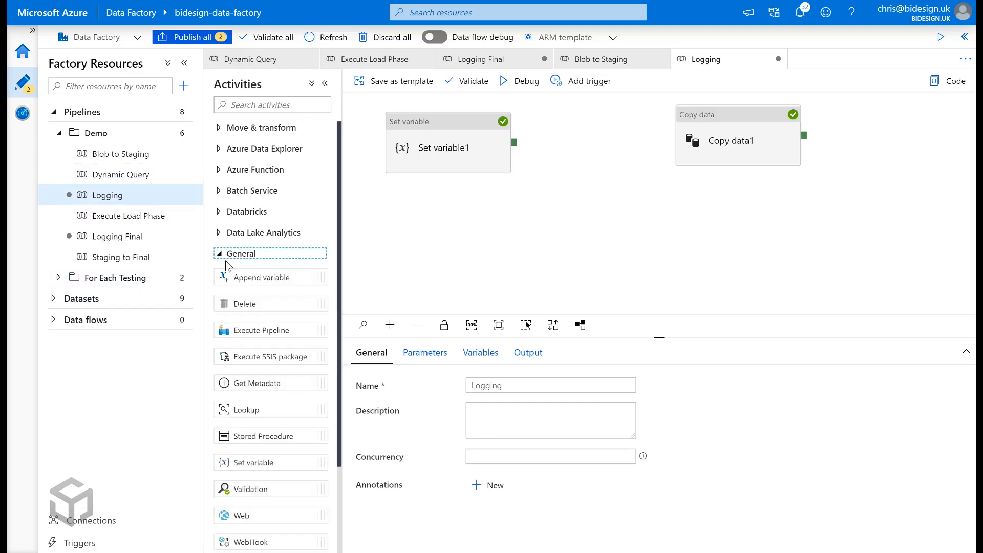
{"action": "left_click_drag", "start_coordinate": [274, 410], "coordinate": [610, 112]}
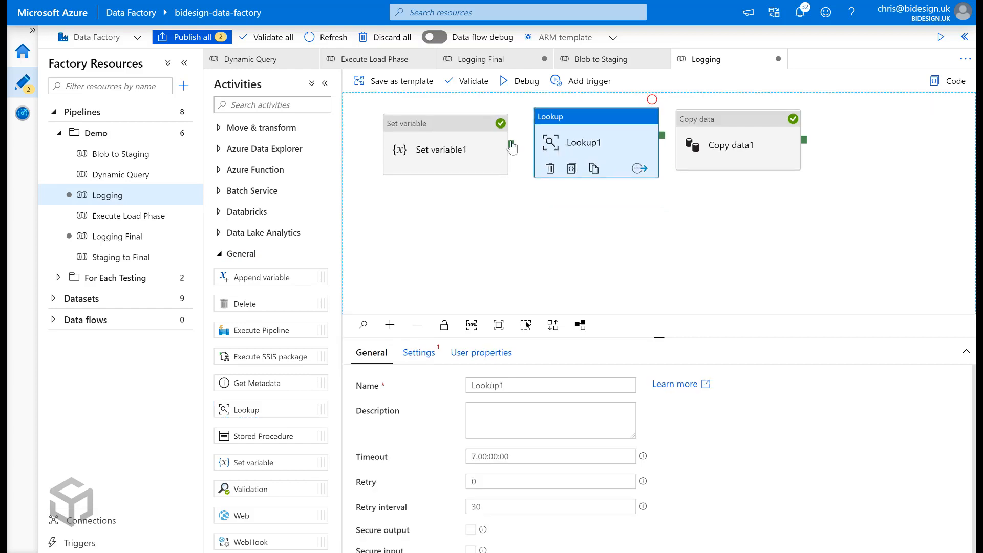
- Connect Set variable1 to the new Lookup activity on success, and the Lookup to Copy data1
{"action": "left_click_drag", "start_coordinate": [514, 151], "coordinate": [544, 147]}
{"action": "left_click", "coordinate": [666, 151]}
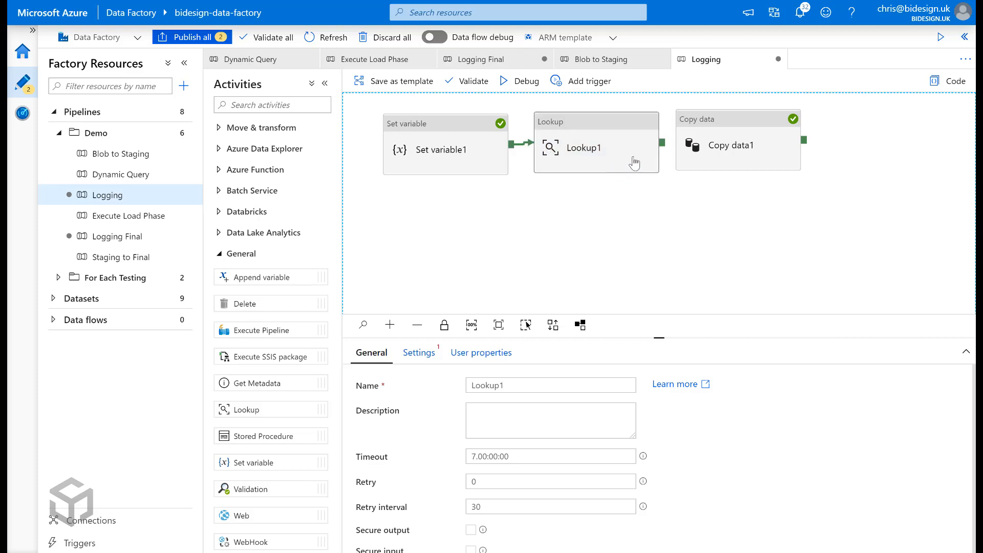
{"action": "left_click_drag", "start_coordinate": [663, 143], "coordinate": [696, 149]}
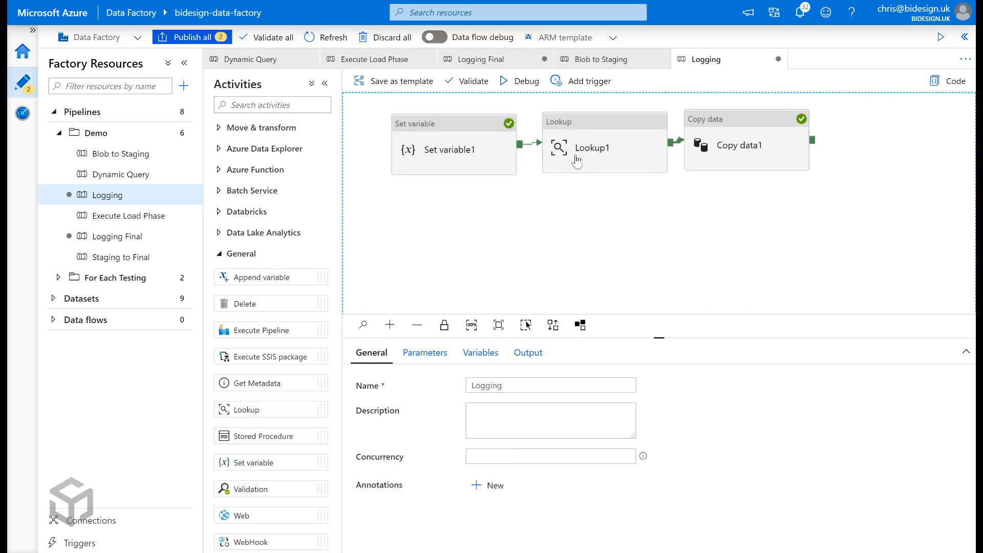
- Rename the Lookup activity as Create ETL log entry
{"action": "left_click", "coordinate": [616, 134]}
{"action": "double_click", "coordinate": [532, 382]}
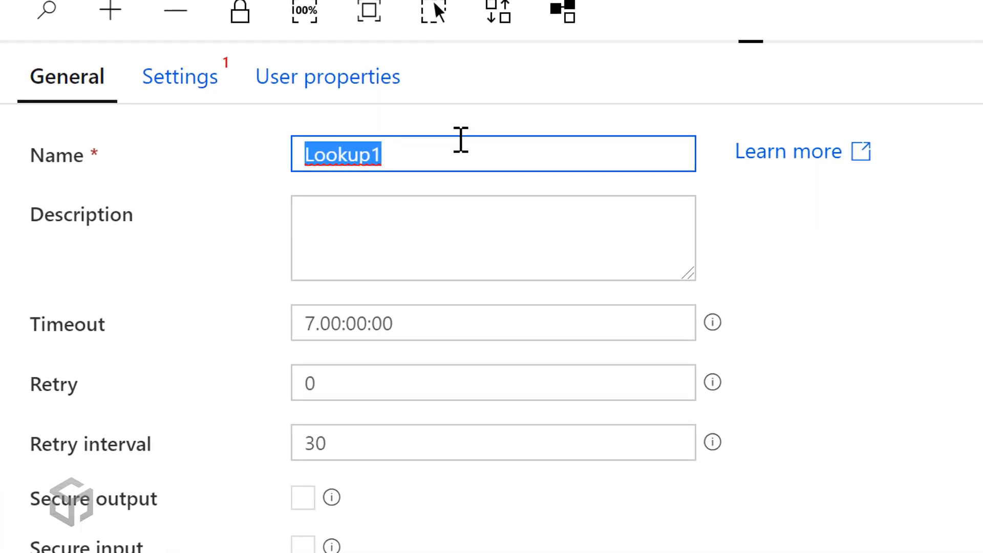
{"action": "type", "text": "Cre"}
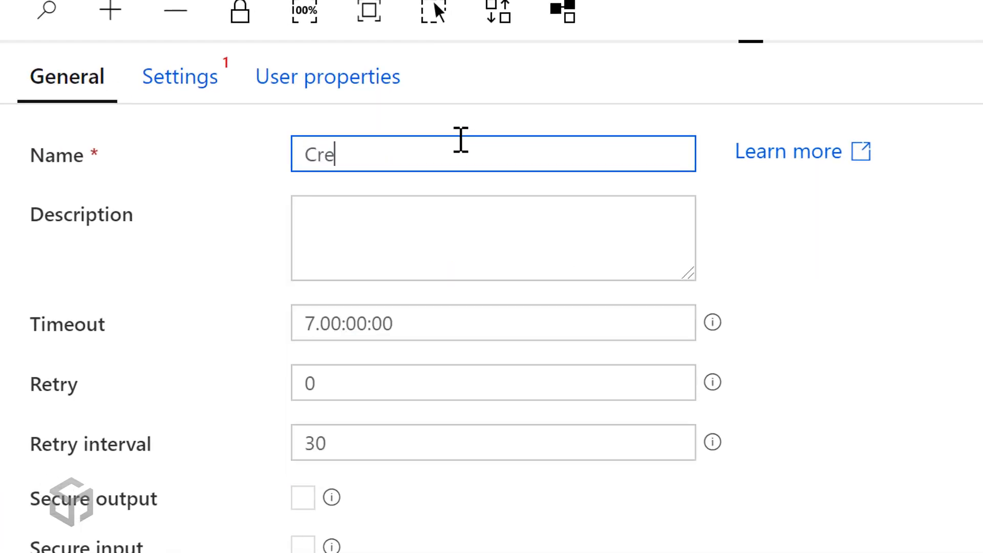
{"action": "type", "text": "ate ETL "}
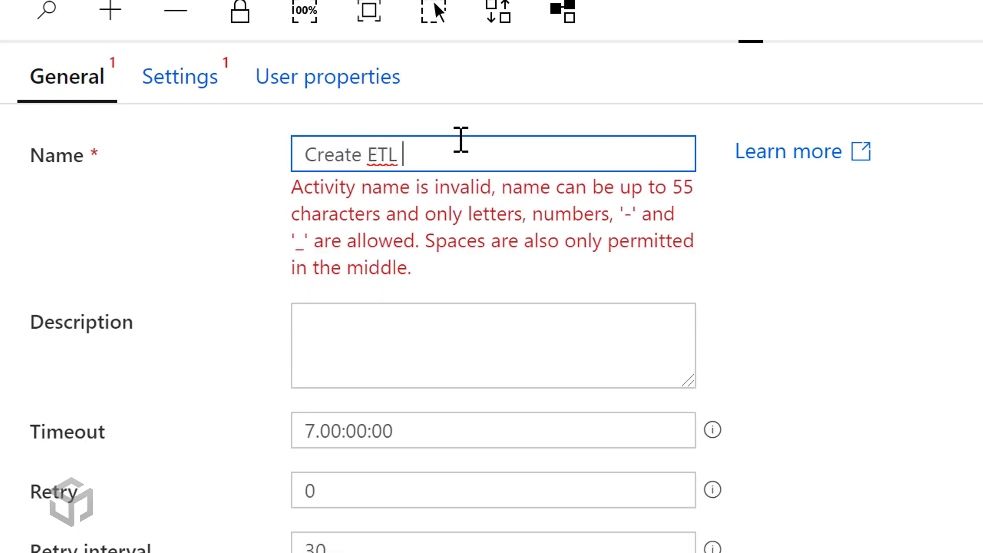
{"action": "type", "text": "log entry"}
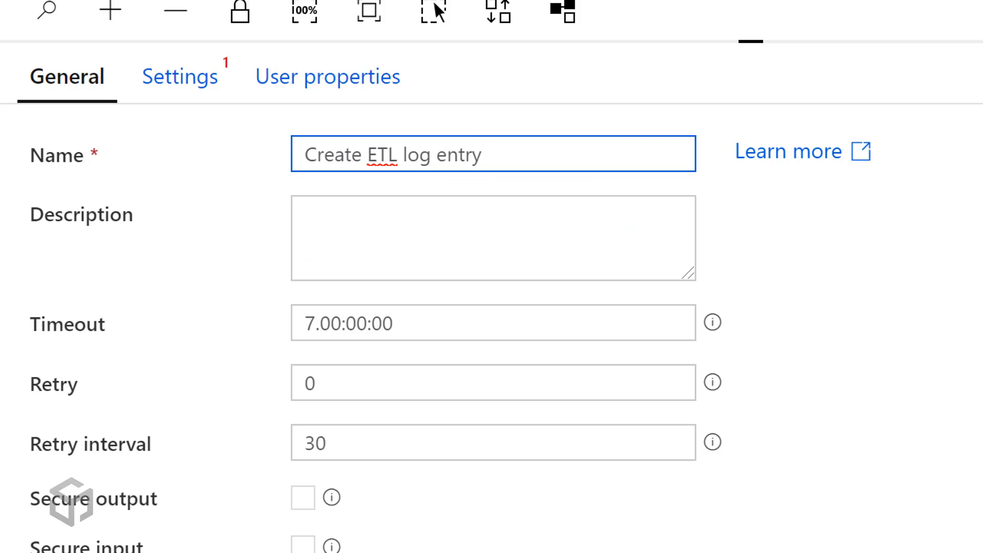
- Set the Lookup activity's source dataset to DS_DemoDb_Static
{"action": "left_click", "coordinate": [185, 85]}
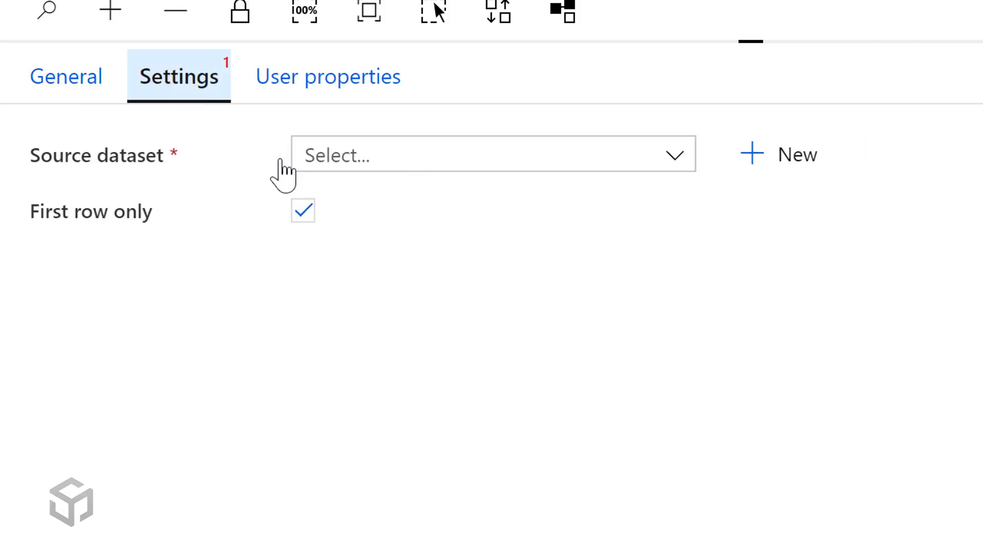
{"action": "left_click", "coordinate": [373, 156]}
{"action": "scroll", "coordinate": [482, 384], "scroll_direction": "down", "scroll_amount": 1}
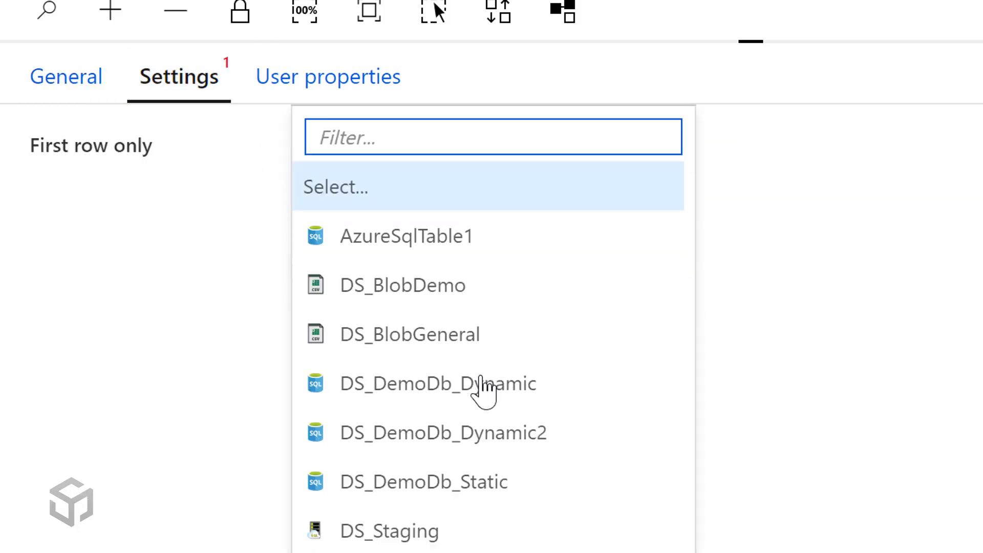
{"action": "left_click", "coordinate": [468, 483]}
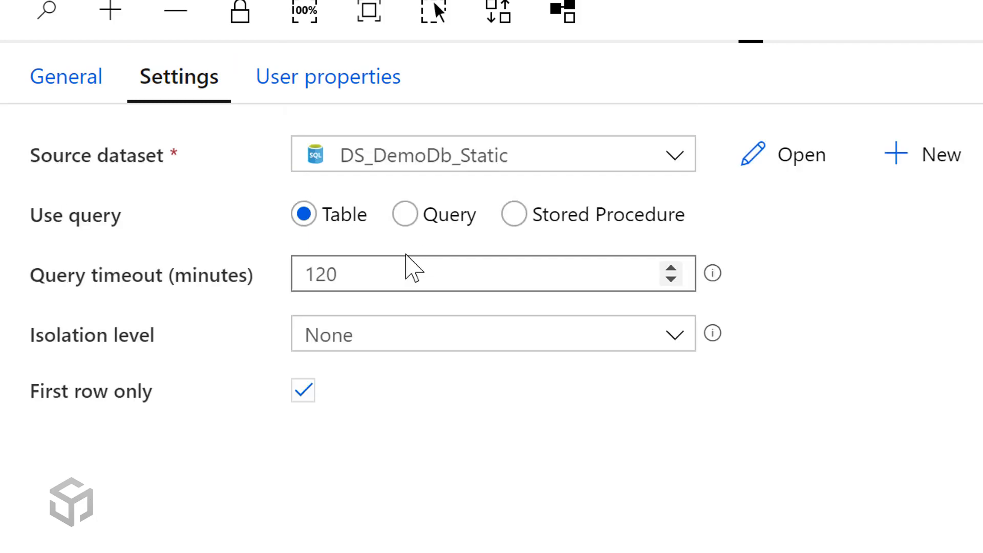
- Make the Lookup use the stored procedure [logging].[usp_InsertEtlLog] and import its parameters
{"action": "left_click", "coordinate": [540, 217]}
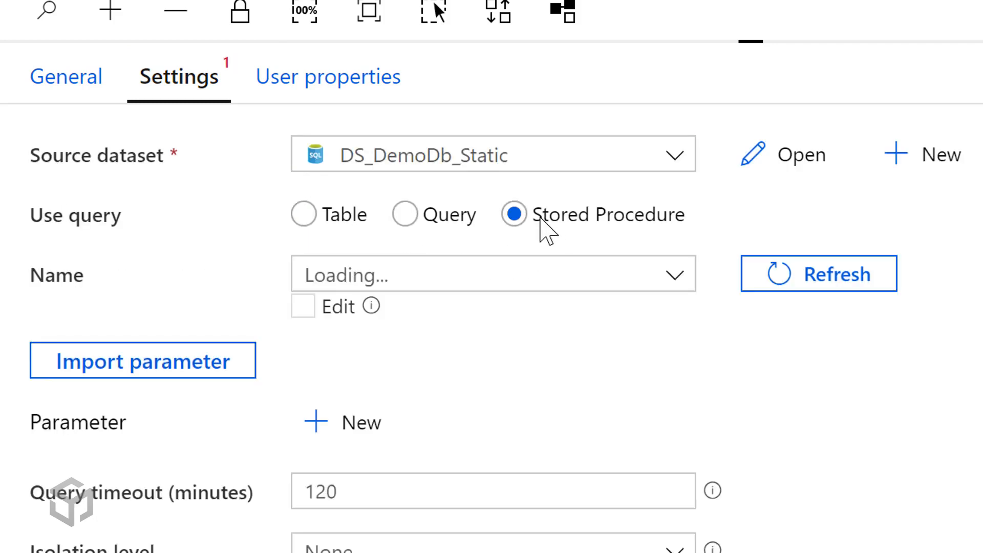
{"action": "scroll", "coordinate": [551, 230], "scroll_direction": "down", "scroll_amount": 2}
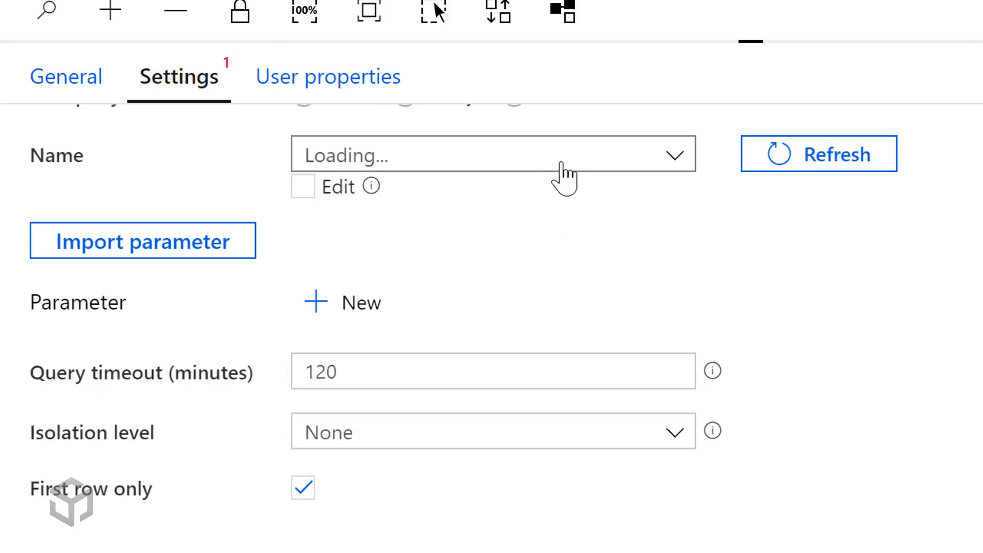
{"action": "left_click", "coordinate": [564, 163]}
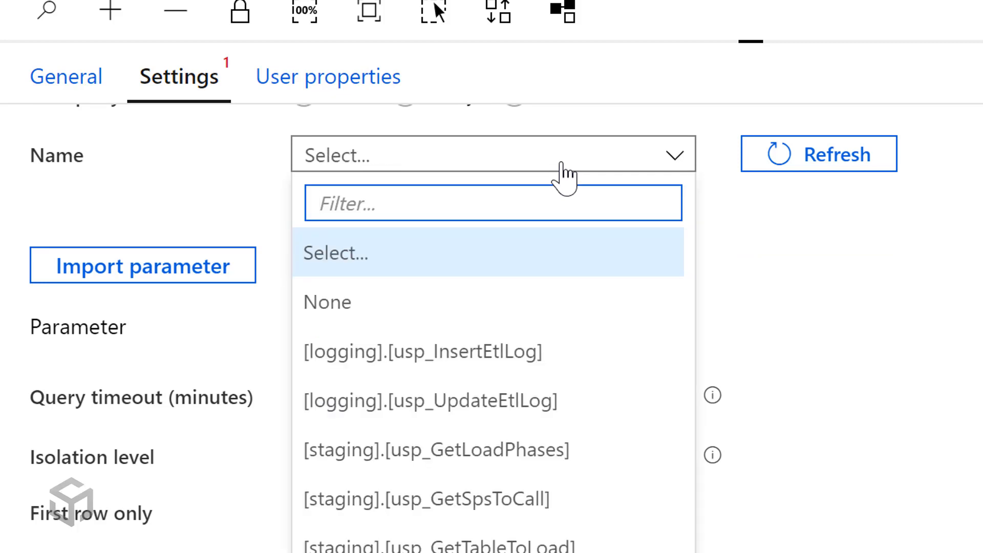
{"action": "left_click", "coordinate": [484, 356]}
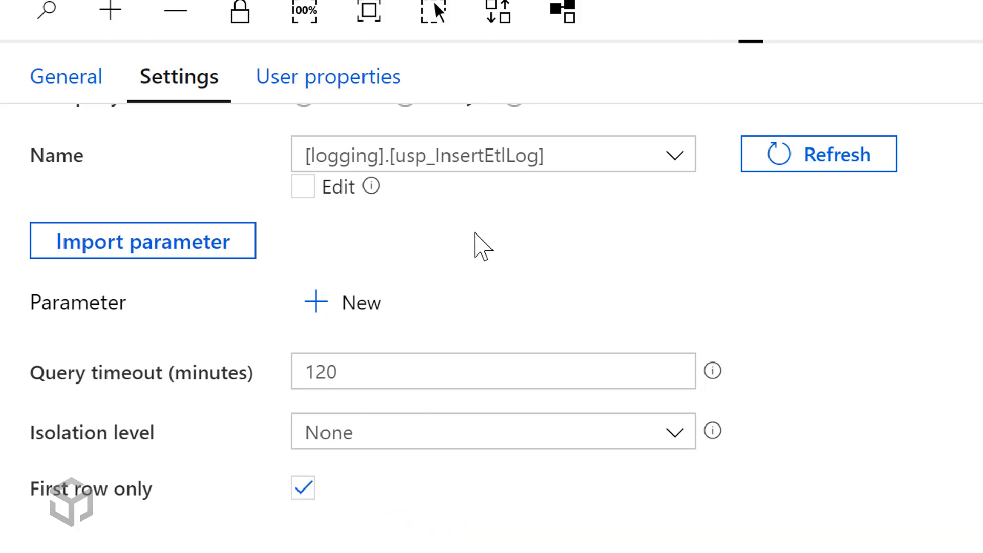
{"action": "left_click", "coordinate": [200, 251]}
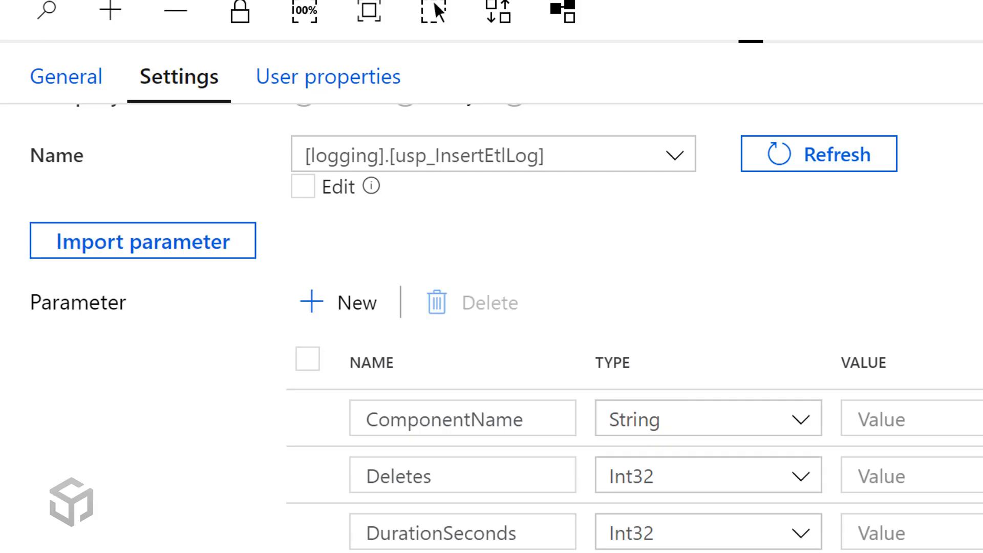
{"action": "mouse_move", "coordinate": [974, 421]}
{"action": "left_mouse_down"}
{"action": "mouse_move", "coordinate": [975, 465]}
{"action": "mouse_move", "coordinate": [976, 437]}
{"action": "left_mouse_up"}
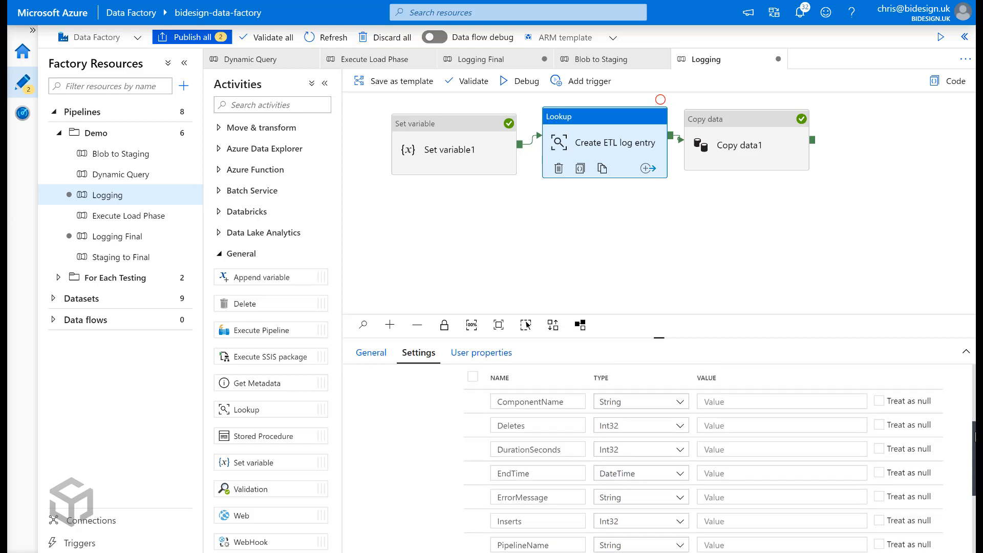
{"action": "left_click", "coordinate": [747, 402]}
{"action": "left_click", "coordinate": [736, 417]}
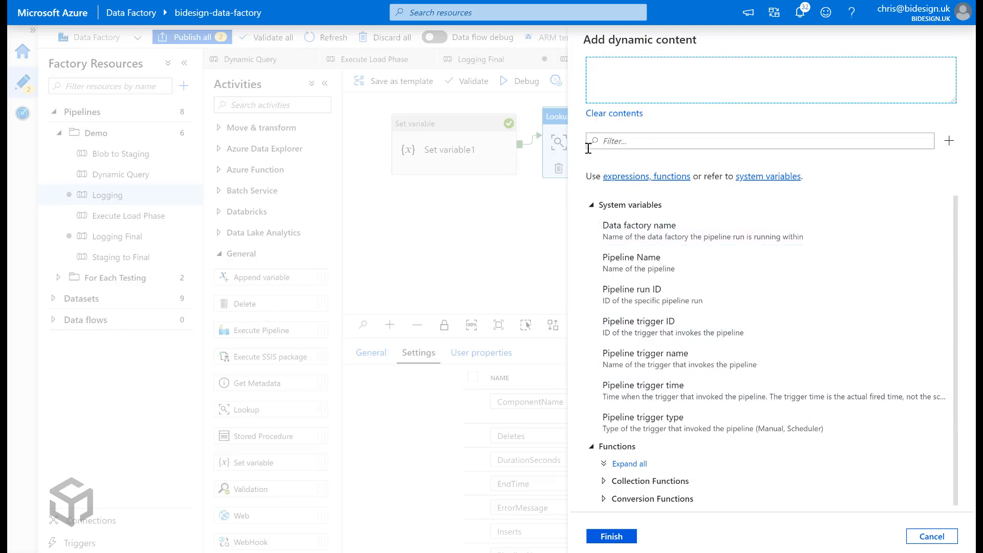
{"action": "left_click", "coordinate": [638, 70]}
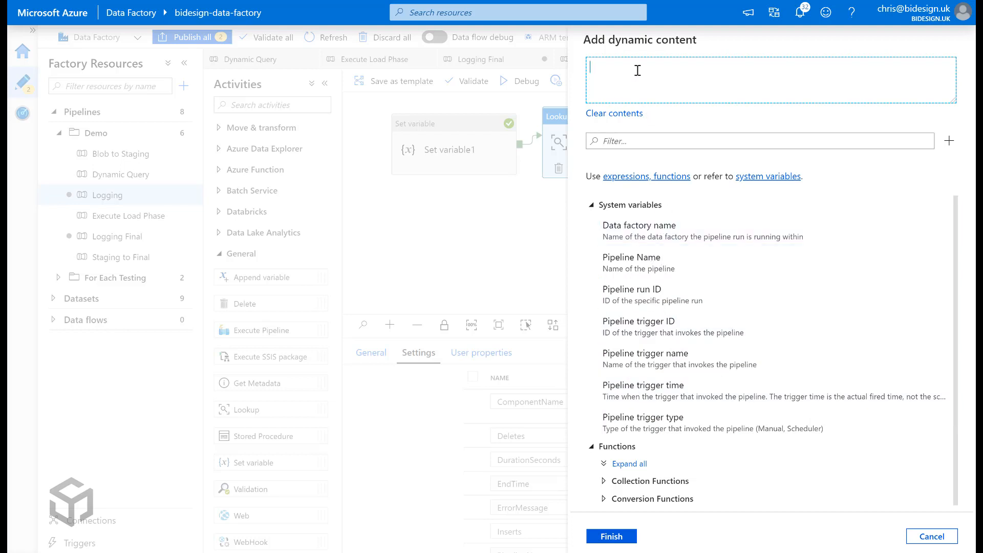
{"action": "left_click", "coordinate": [441, 248]}
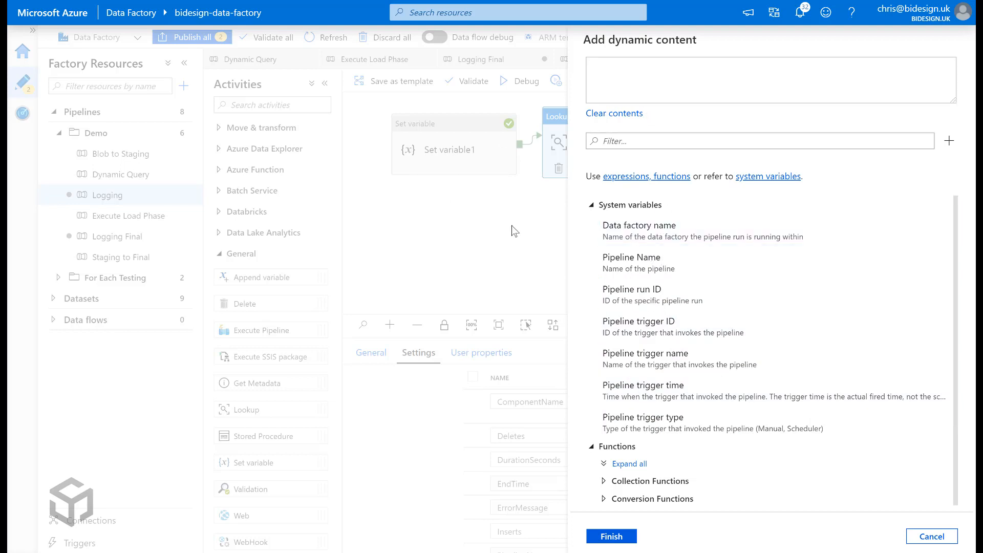
{"action": "left_click", "coordinate": [930, 536]}
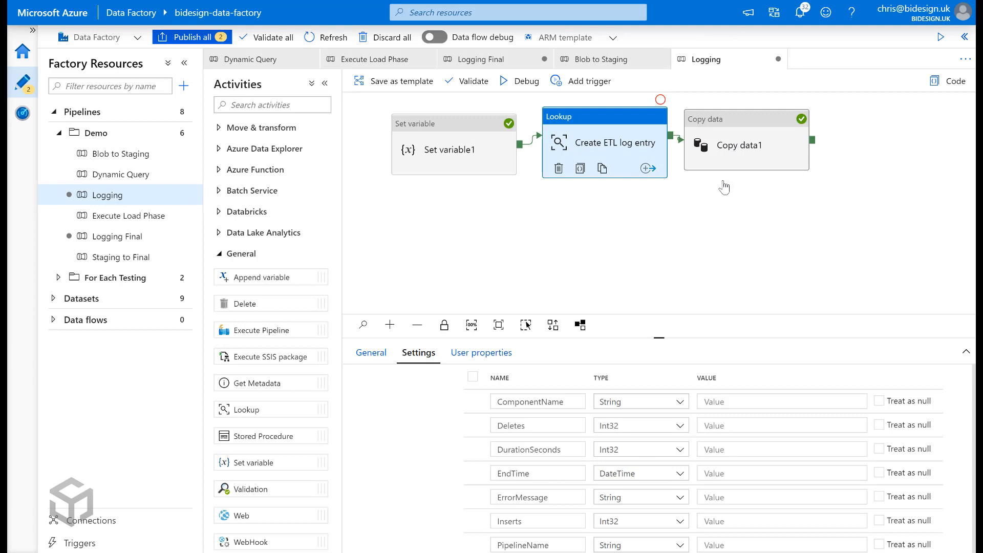
- Set the ComponentName parameter's value to "Copy data 1" as dynamic content
{"action": "left_click", "coordinate": [738, 402]}
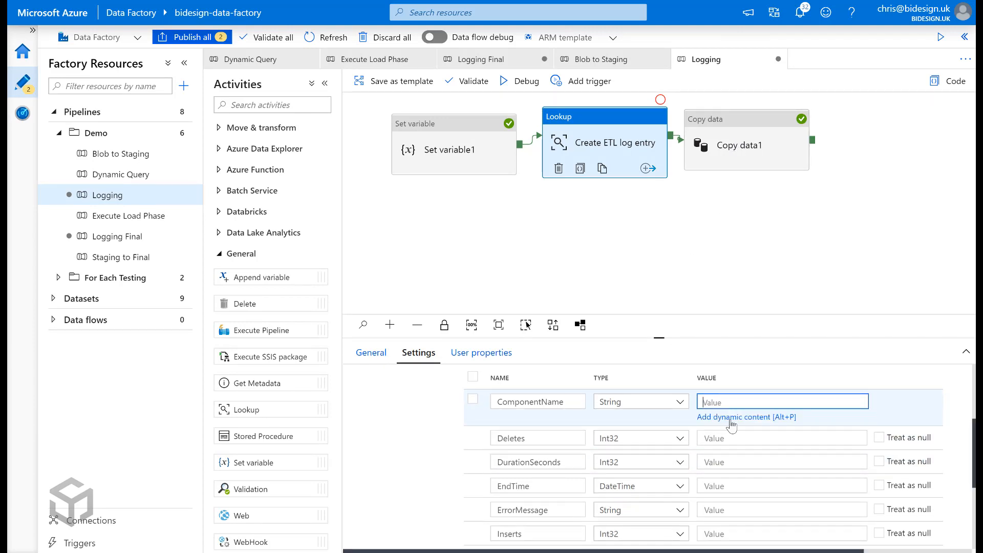
{"action": "left_click", "coordinate": [731, 418]}
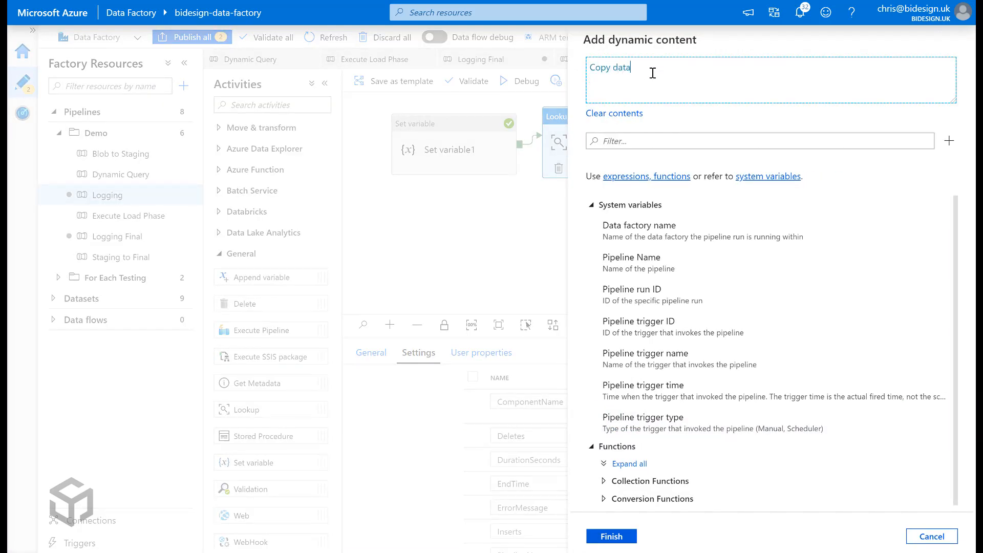
{"action": "type", "text": "Copy data 1"}
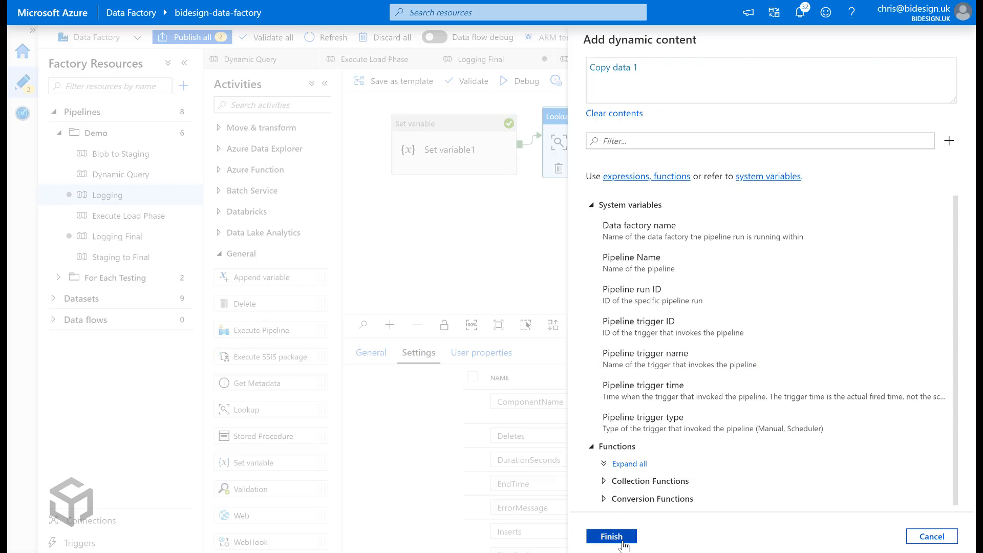
{"action": "left_click", "coordinate": [612, 537]}
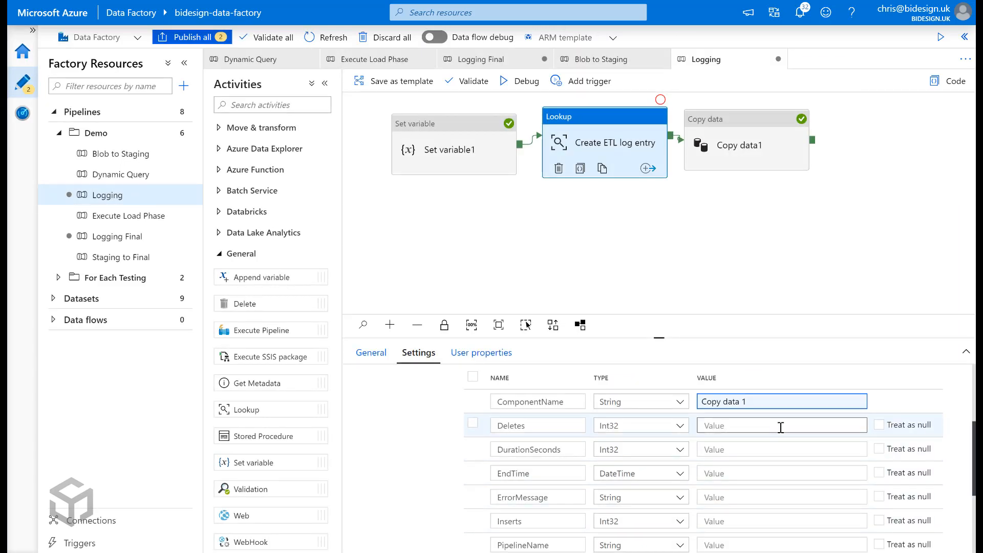
- Treat the Deletes, DurationSeconds, EndTime, ErrorMessage and Inserts parameters as null
{"action": "left_click", "coordinate": [879, 426]}
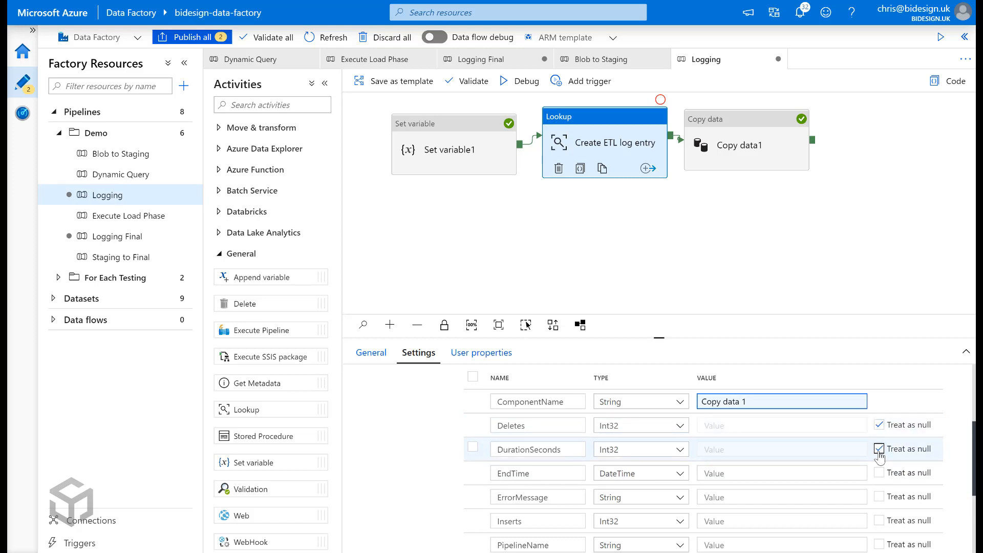
{"action": "left_click", "coordinate": [879, 474]}
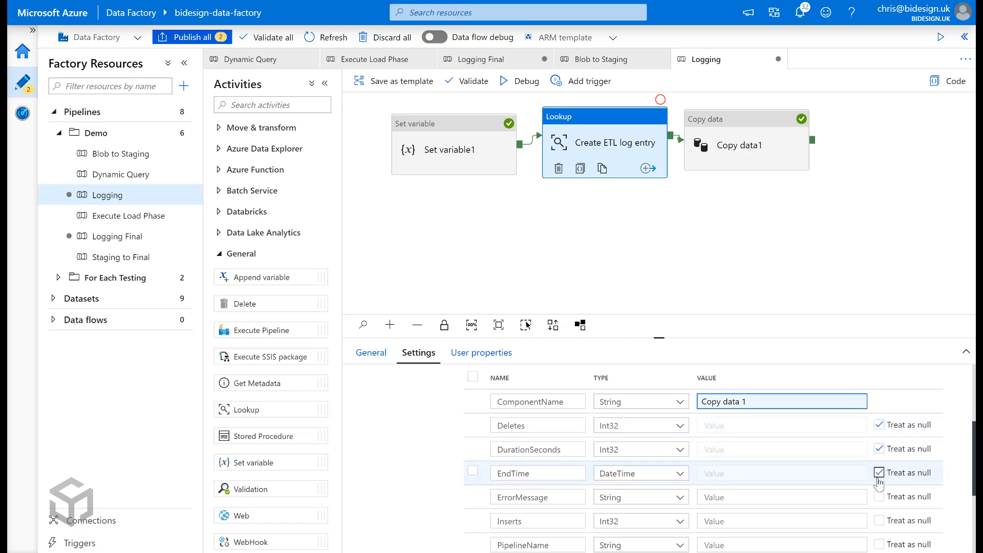
{"action": "left_click", "coordinate": [879, 497]}
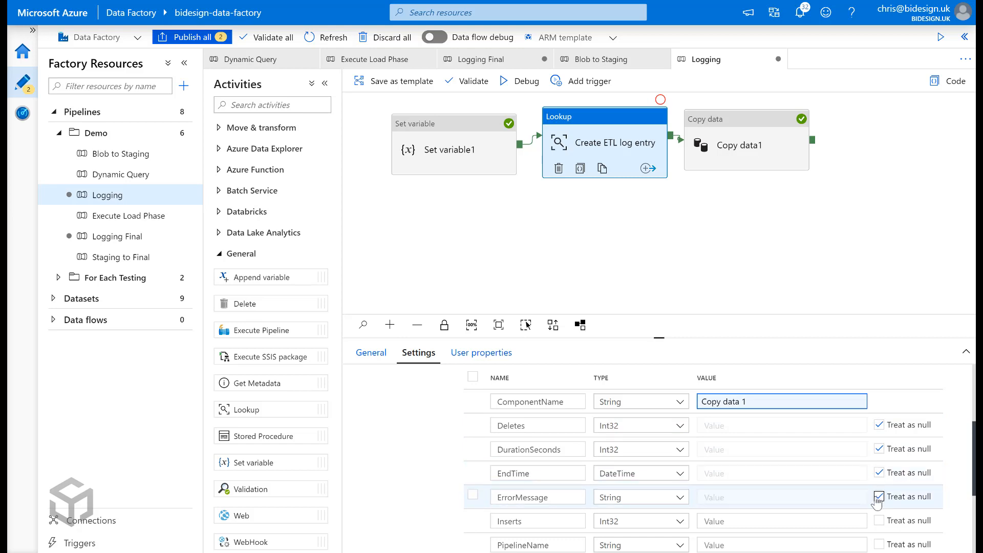
{"action": "left_click", "coordinate": [878, 521]}
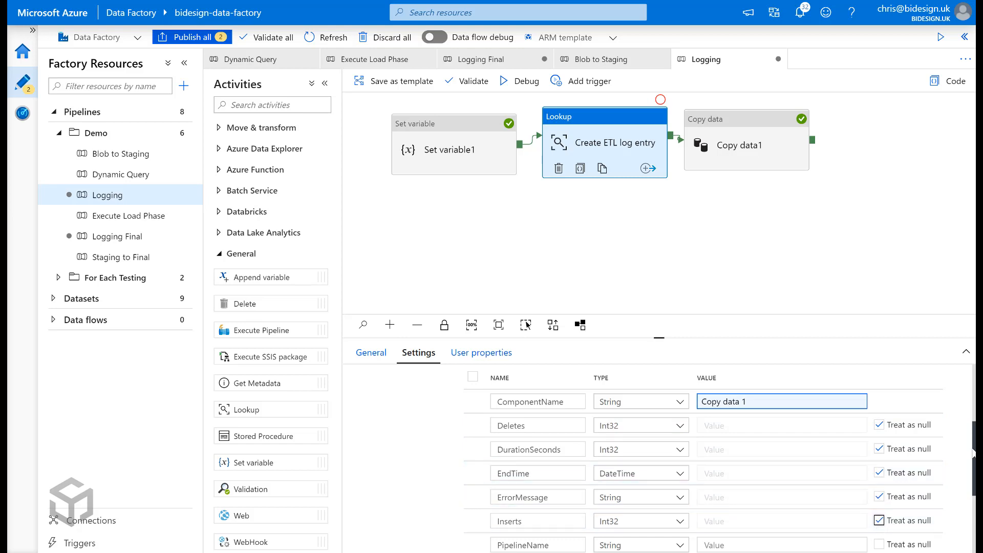
{"action": "left_click_drag", "start_coordinate": [974, 453], "coordinate": [975, 466]}
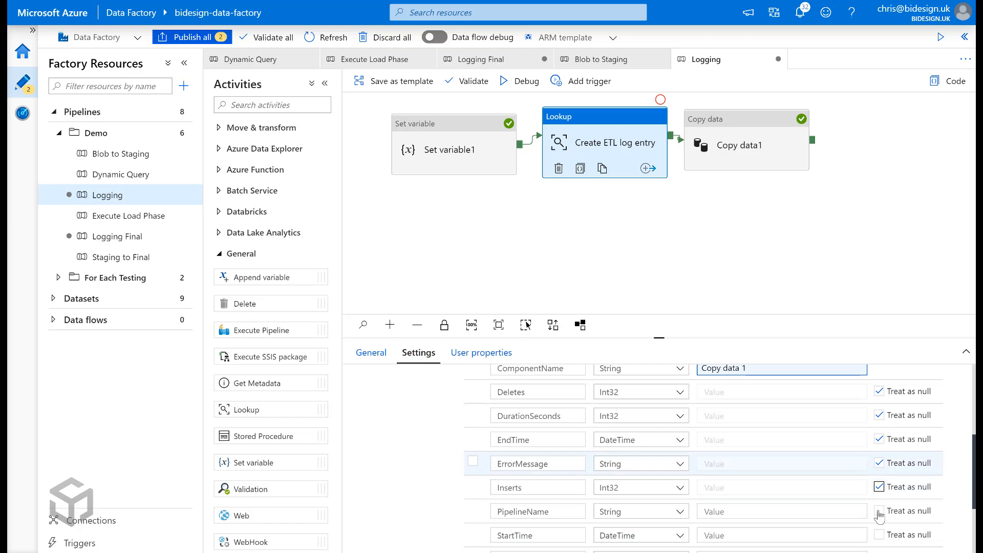
{"action": "left_click", "coordinate": [835, 512]}
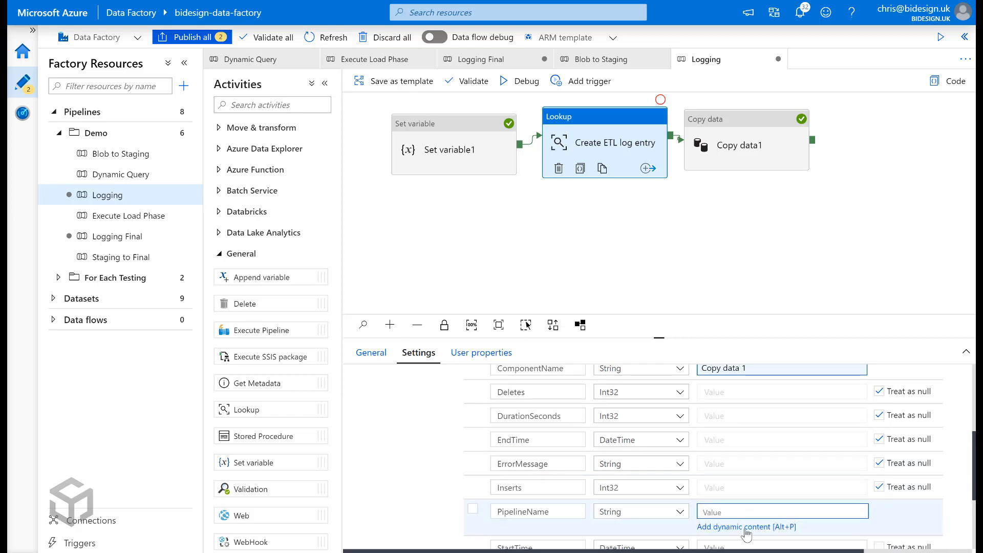
{"action": "left_click", "coordinate": [746, 529]}
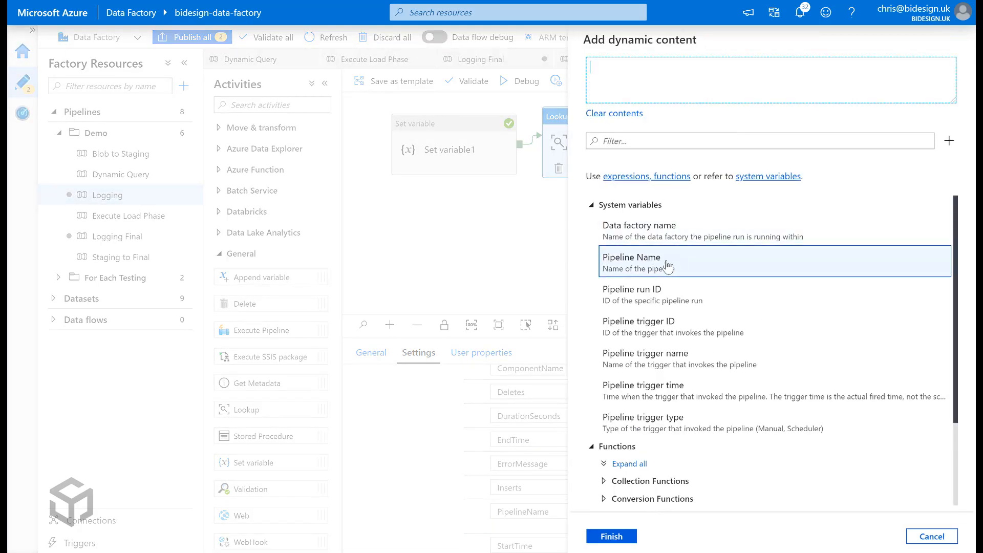
{"action": "left_click", "coordinate": [669, 265]}
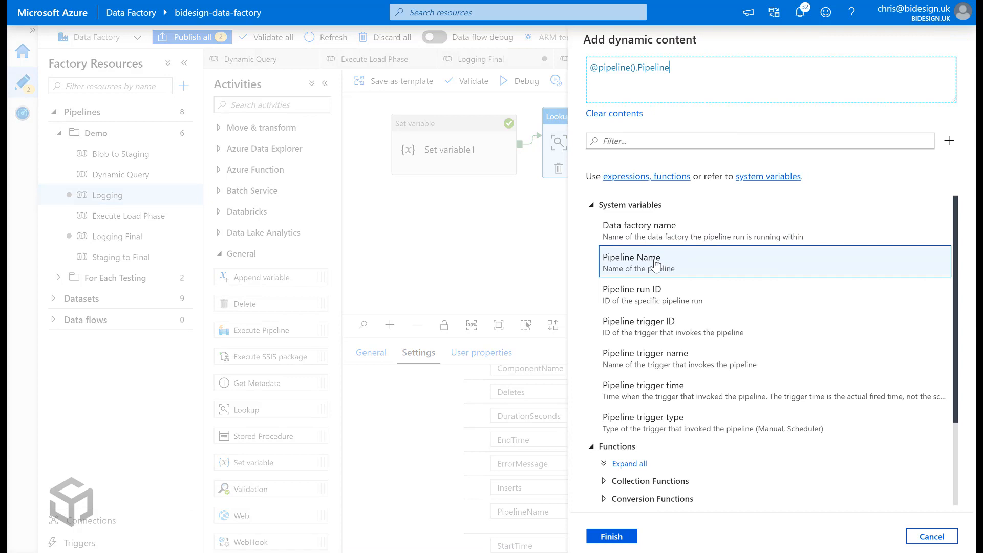
{"action": "left_click", "coordinate": [611, 536]}
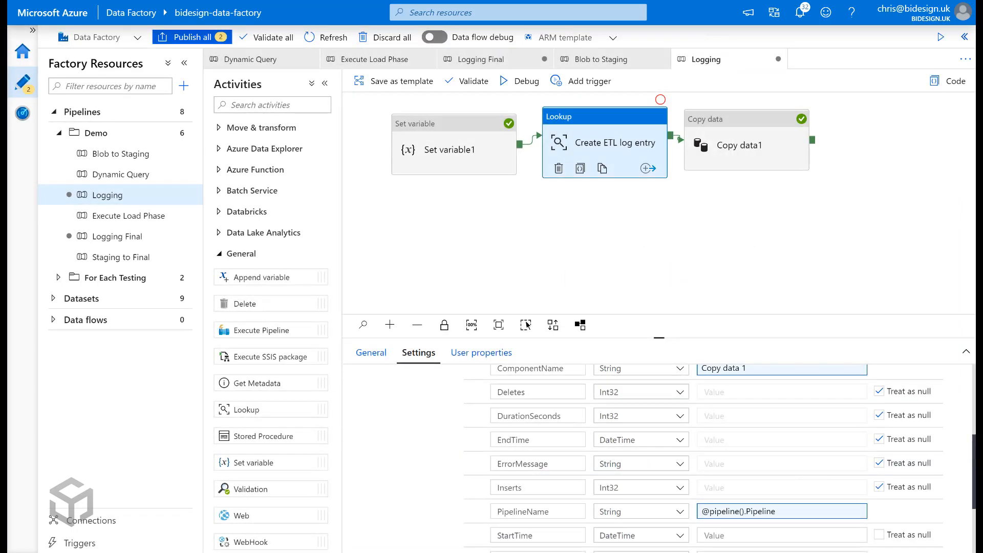
{"action": "scroll", "coordinate": [819, 456], "scroll_direction": "down", "scroll_amount": 3}
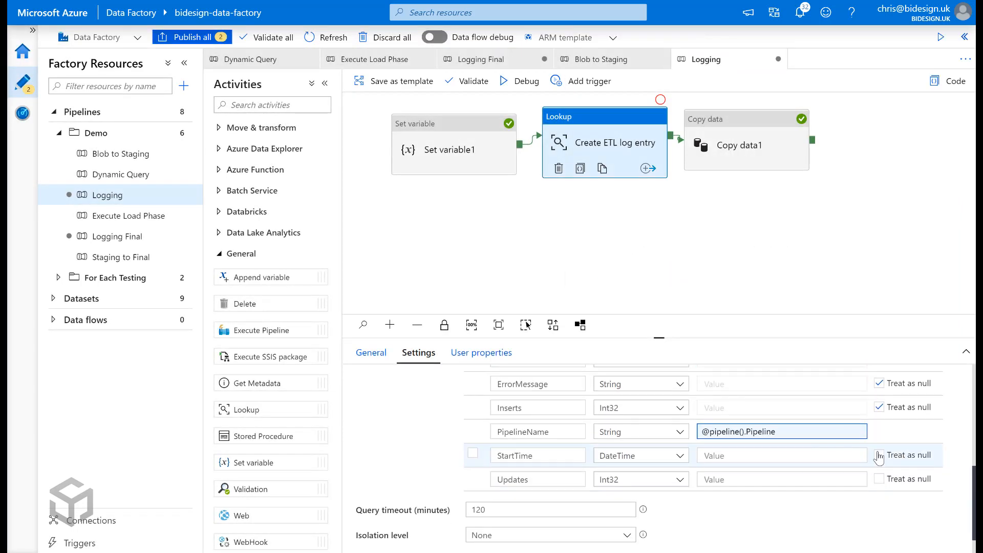
{"action": "left_click", "coordinate": [848, 456]}
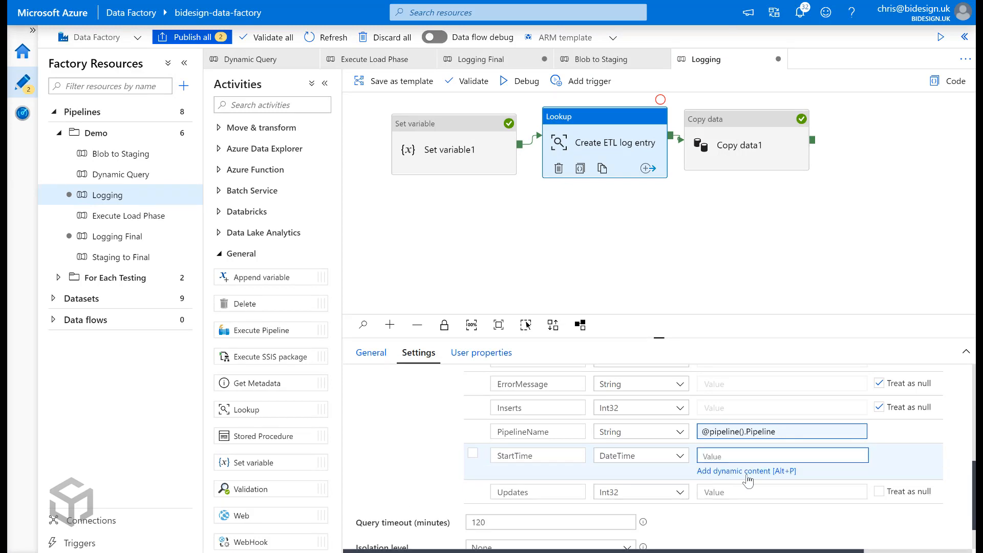
{"action": "left_click", "coordinate": [749, 462]}
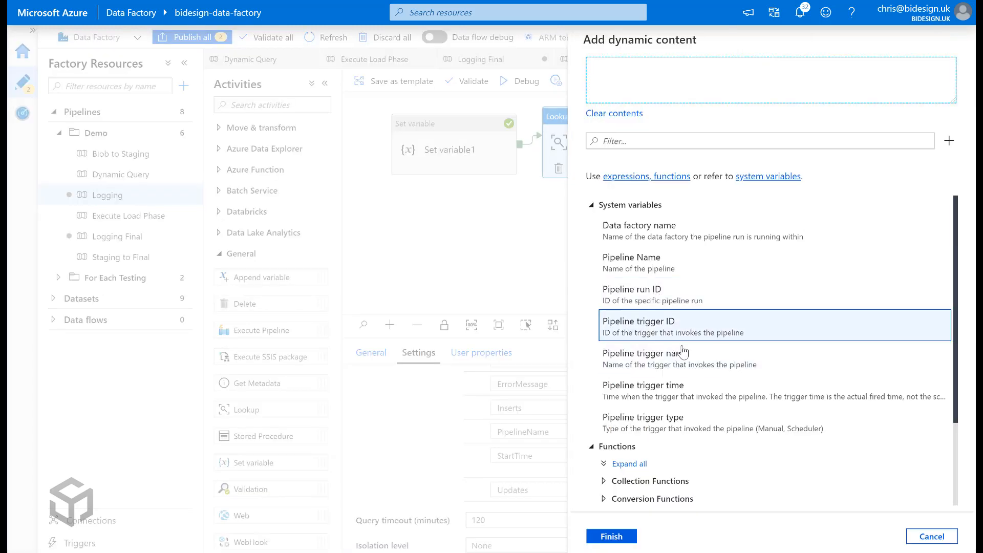
{"action": "scroll", "coordinate": [670, 384], "scroll_direction": "down", "scroll_amount": 3}
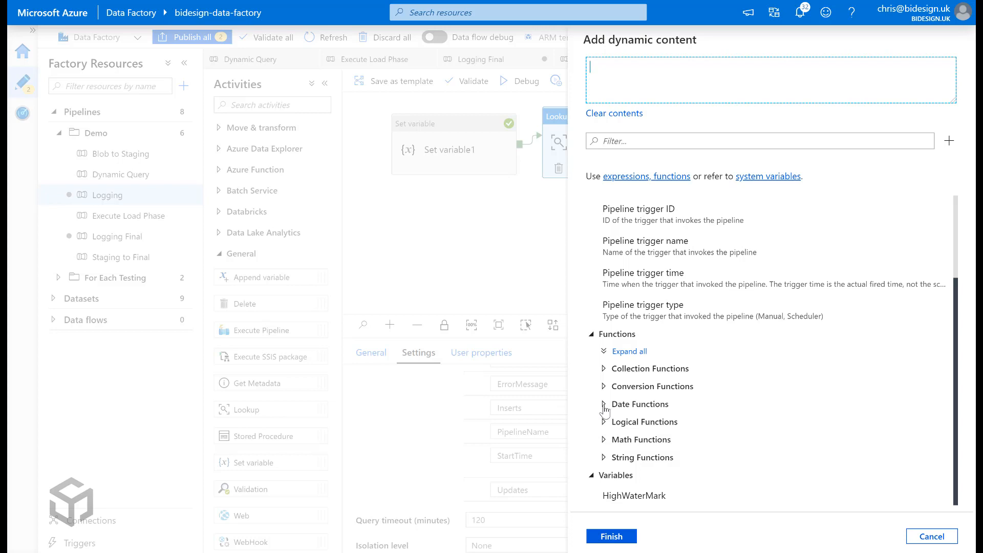
{"action": "left_click", "coordinate": [604, 407]}
{"action": "scroll", "coordinate": [715, 385], "scroll_direction": "down", "scroll_amount": 10}
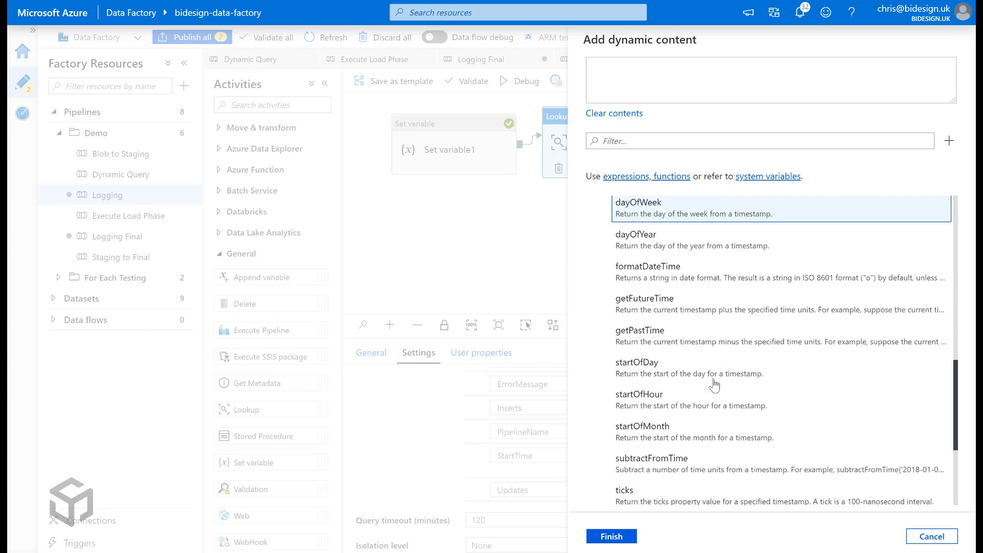
{"action": "scroll", "coordinate": [715, 385], "scroll_direction": "down", "scroll_amount": 3}
{"action": "left_click", "coordinate": [624, 399]}
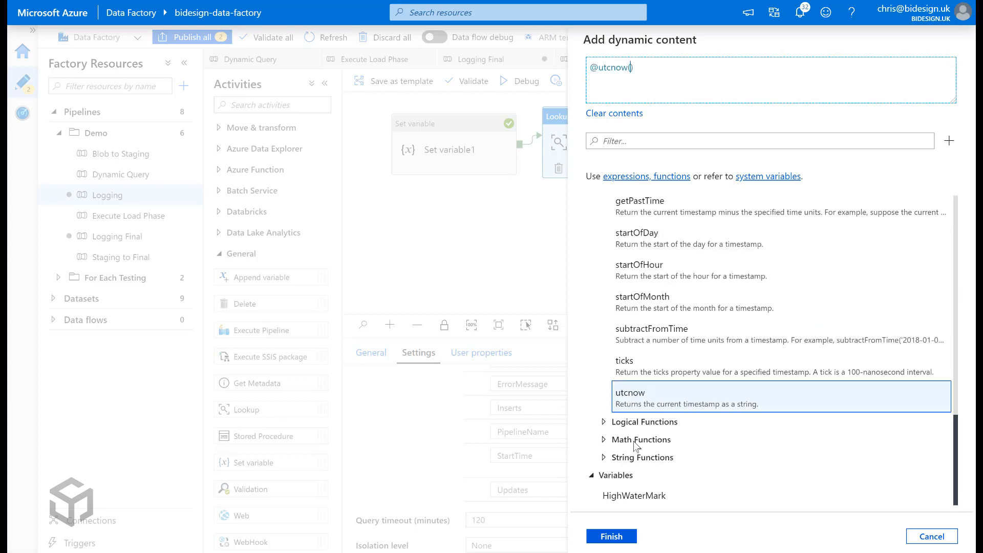
{"action": "left_click", "coordinate": [614, 536]}
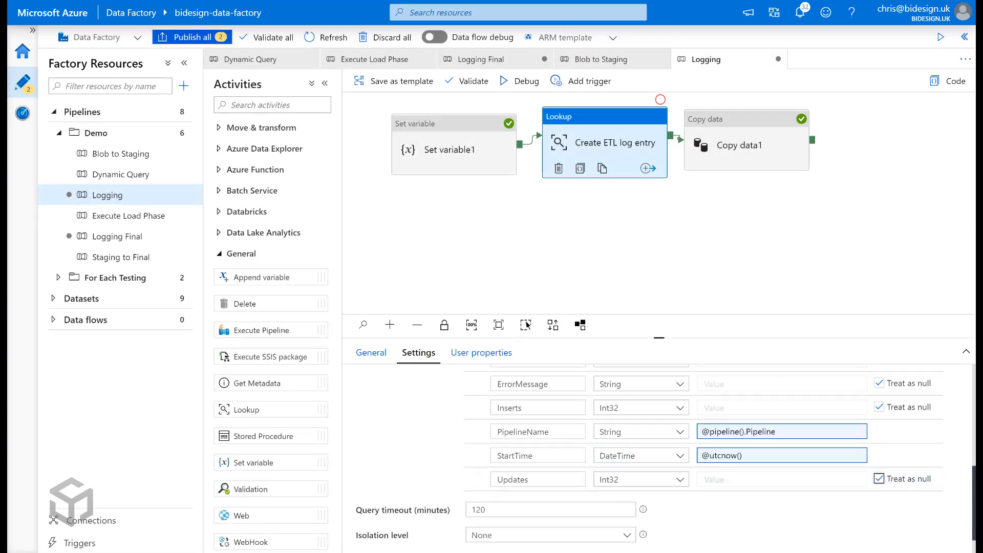
- Review the Lookup's stored procedure settings and run the Logging pipeline in debug mode
{"action": "left_click_drag", "start_coordinate": [975, 490], "coordinate": [975, 460]}
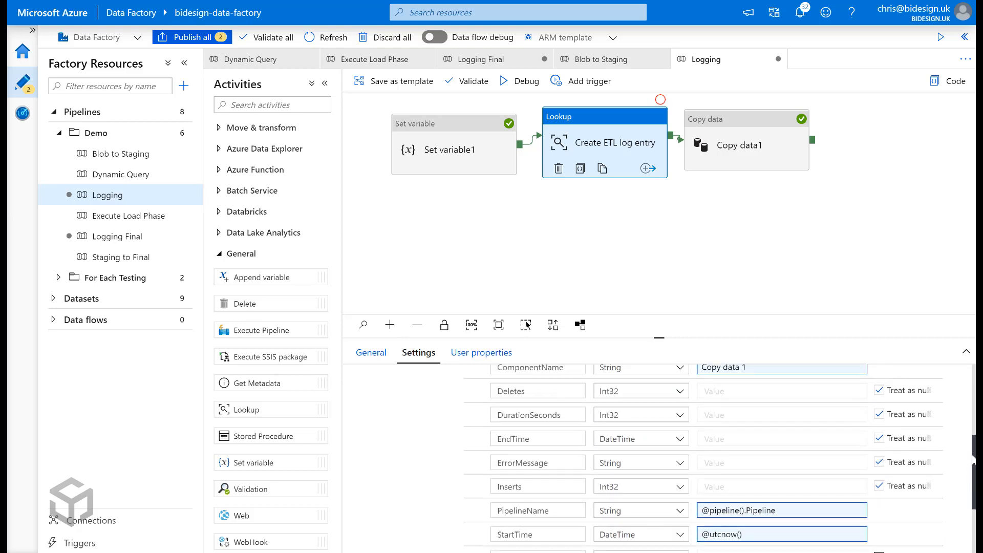
{"action": "left_click_drag", "start_coordinate": [974, 459], "coordinate": [971, 391]}
{"action": "left_click", "coordinate": [698, 213]}
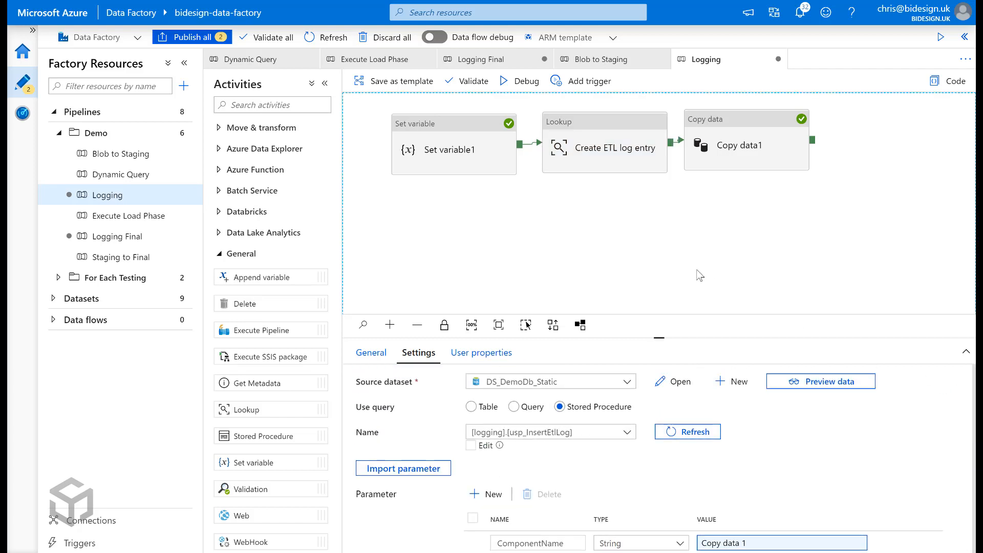
{"action": "left_click", "coordinate": [528, 80]}
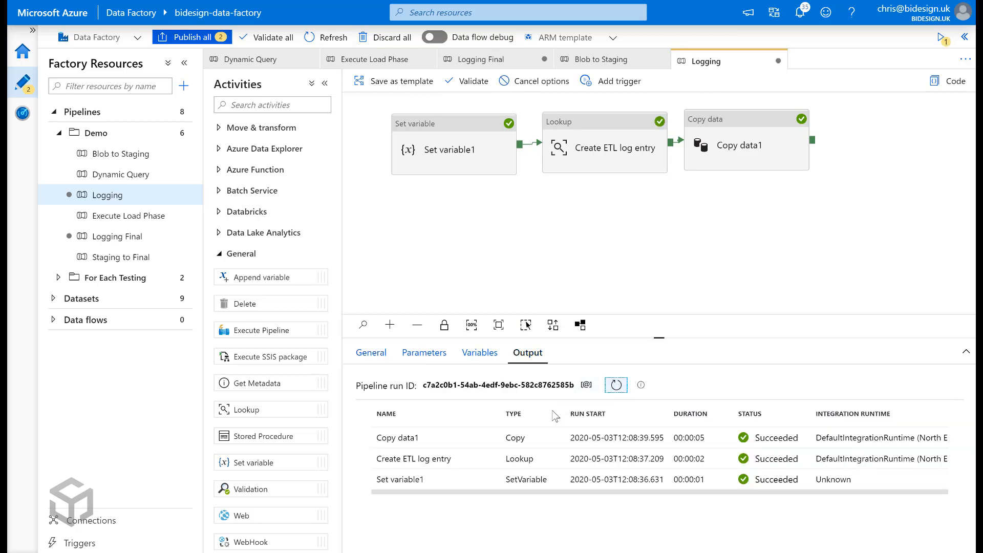
- Examine the firstRow and EtlLogId values in the Create ETL log entry activity's run output, and close the output
{"action": "mouse_move", "coordinate": [486, 461]}
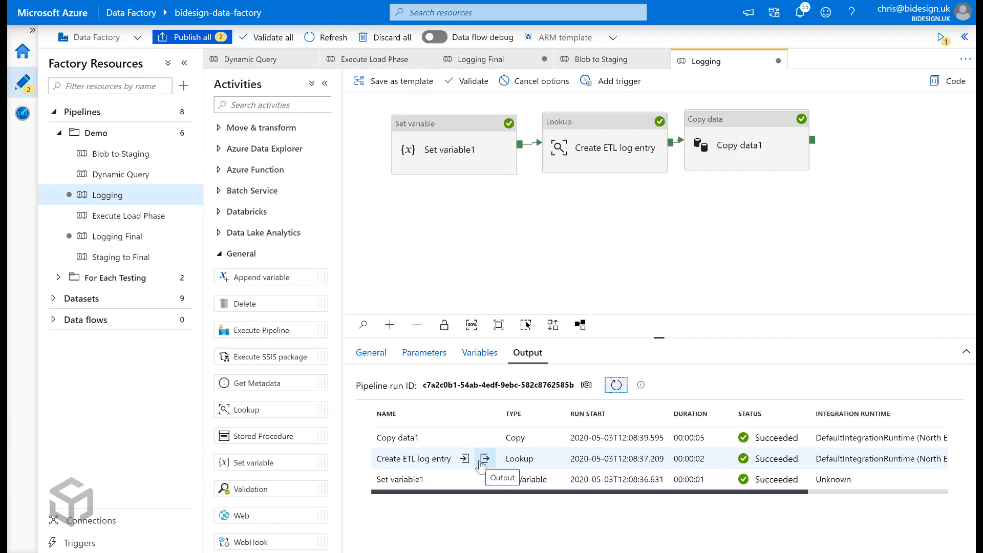
{"action": "left_click", "coordinate": [485, 460]}
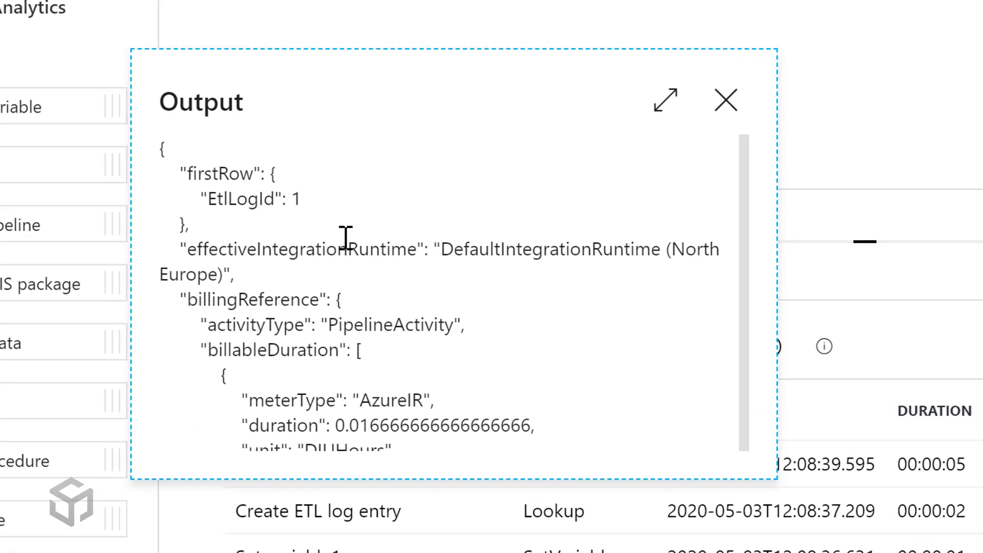
{"action": "double_click", "coordinate": [209, 158]}
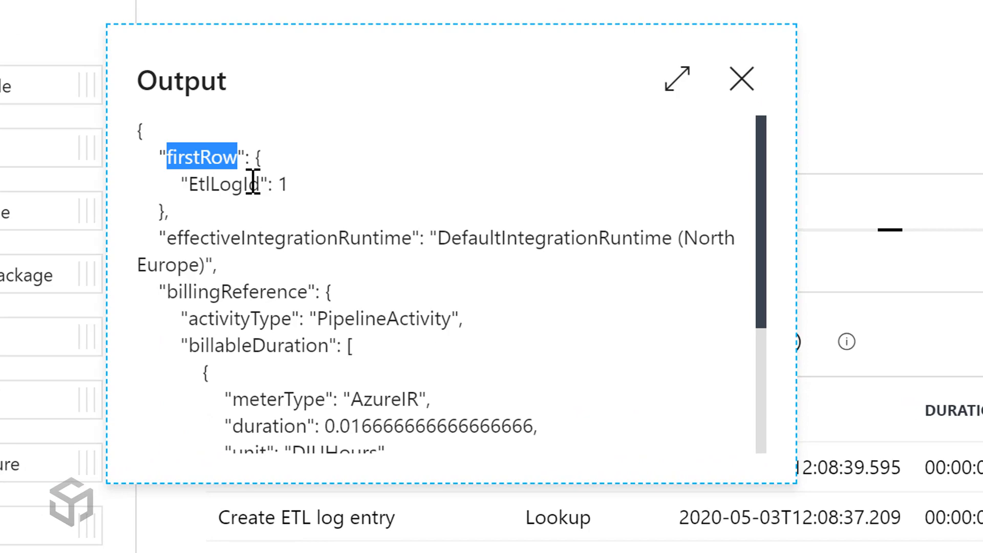
{"action": "left_click", "coordinate": [297, 191]}
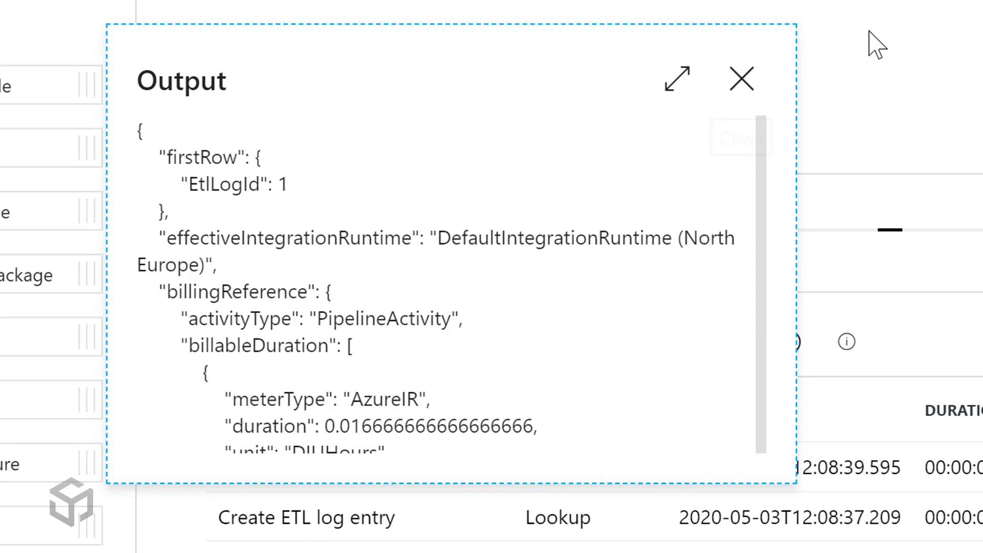
{"action": "left_click", "coordinate": [745, 80]}
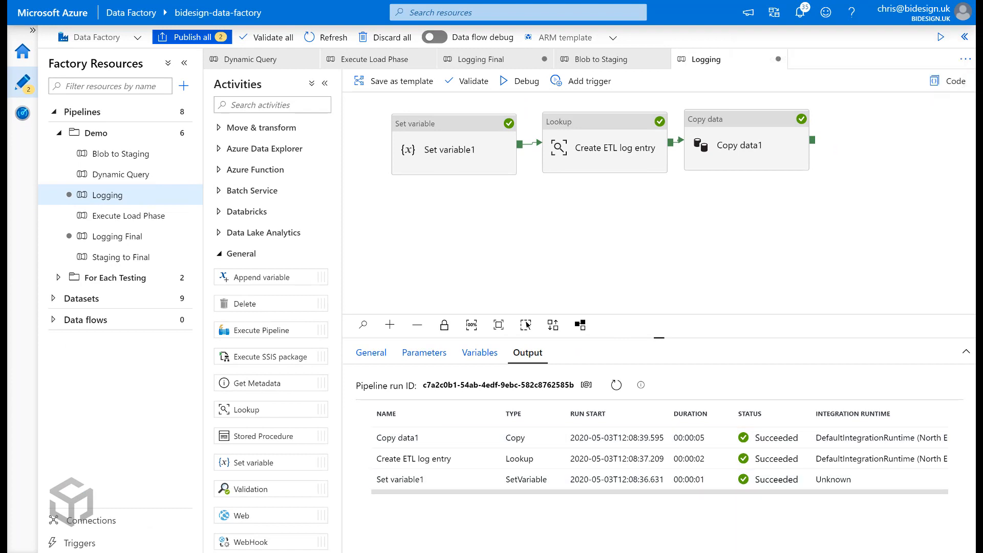
- Switch to SQL Server Management Studio and select the top 1000 rows of the logging.EtlLog table in the Demo database
{"action": "mouse_move", "coordinate": [638, 552]}
{"action": "left_click", "coordinate": [607, 516]}
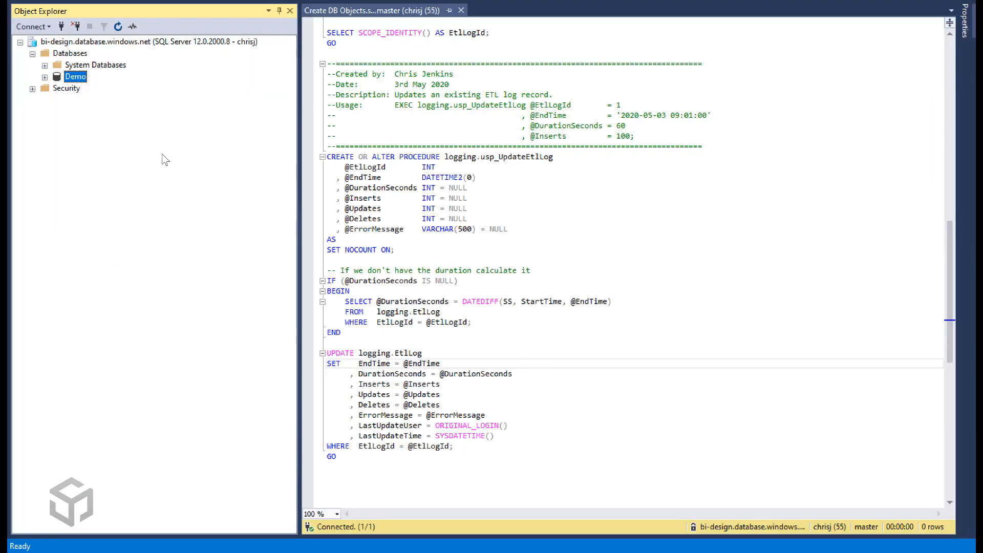
{"action": "left_click", "coordinate": [44, 78]}
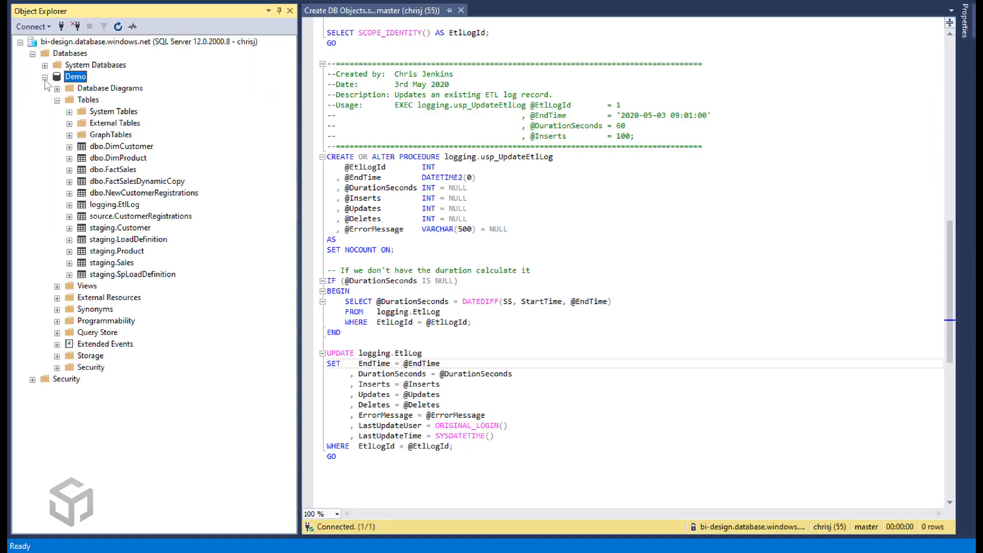
{"action": "left_click", "coordinate": [131, 206]}
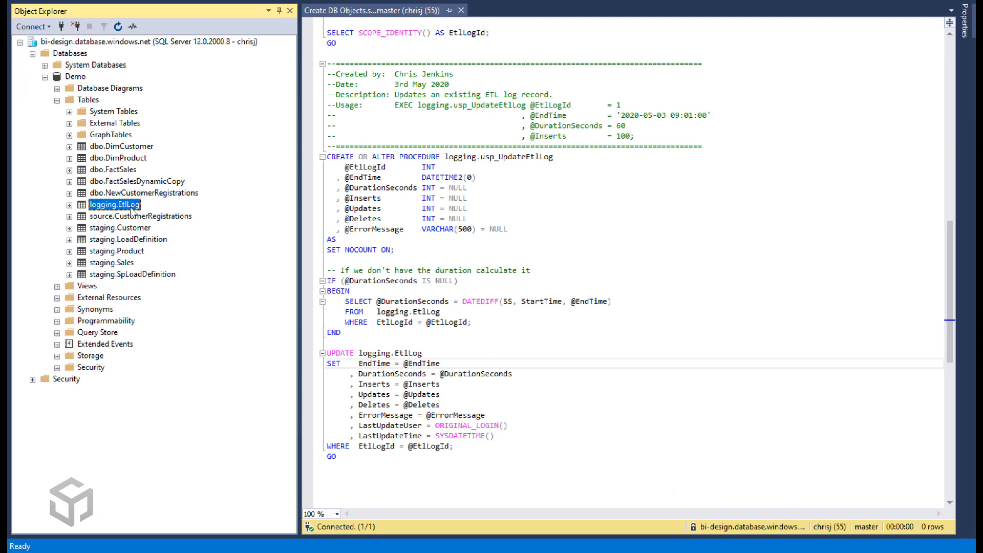
{"action": "right_click", "coordinate": [129, 205]}
{"action": "left_click", "coordinate": [172, 240]}
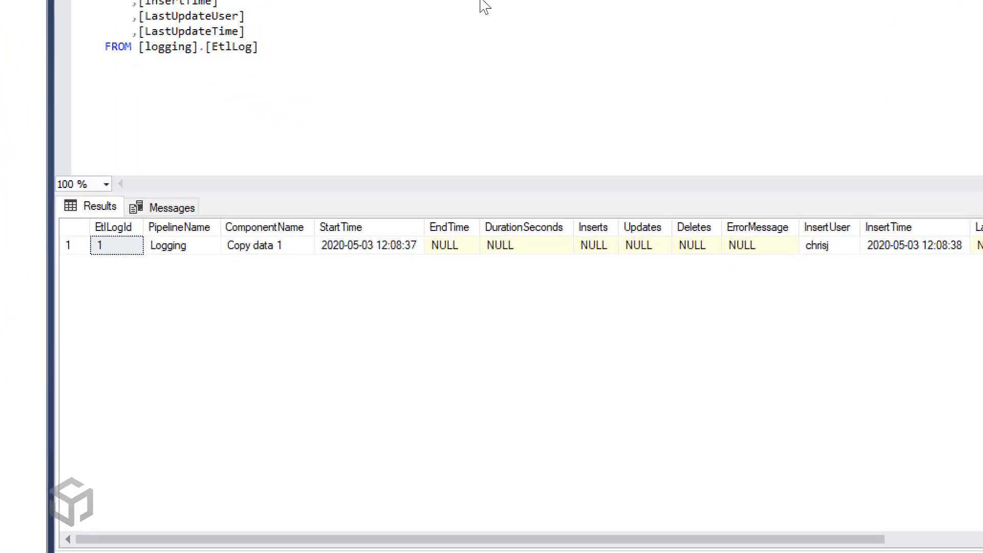
- Examine the EtlLogId, PipelineName, ComponentName and StartTime values and the remaining columns of the new log row
{"action": "left_click", "coordinate": [74, 233]}
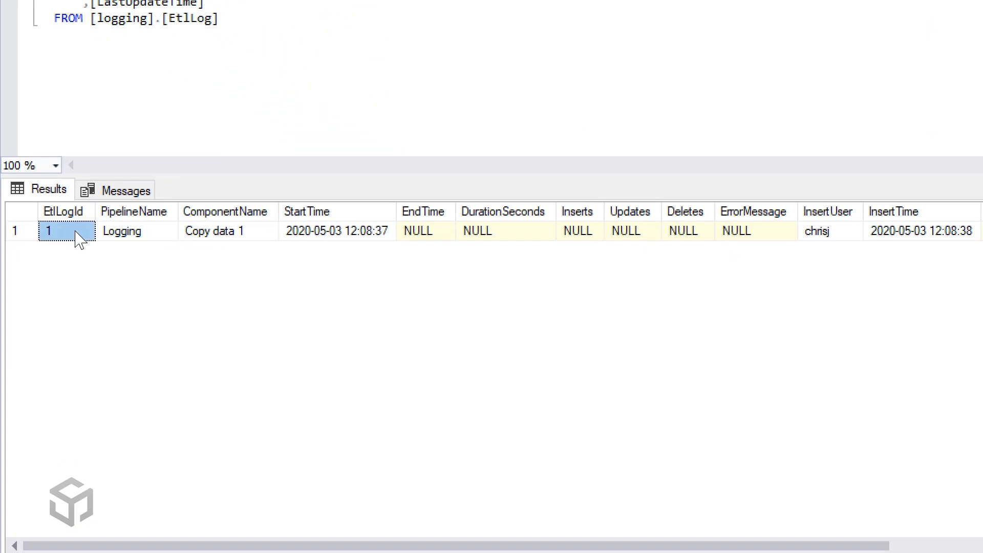
{"action": "left_click", "coordinate": [157, 236]}
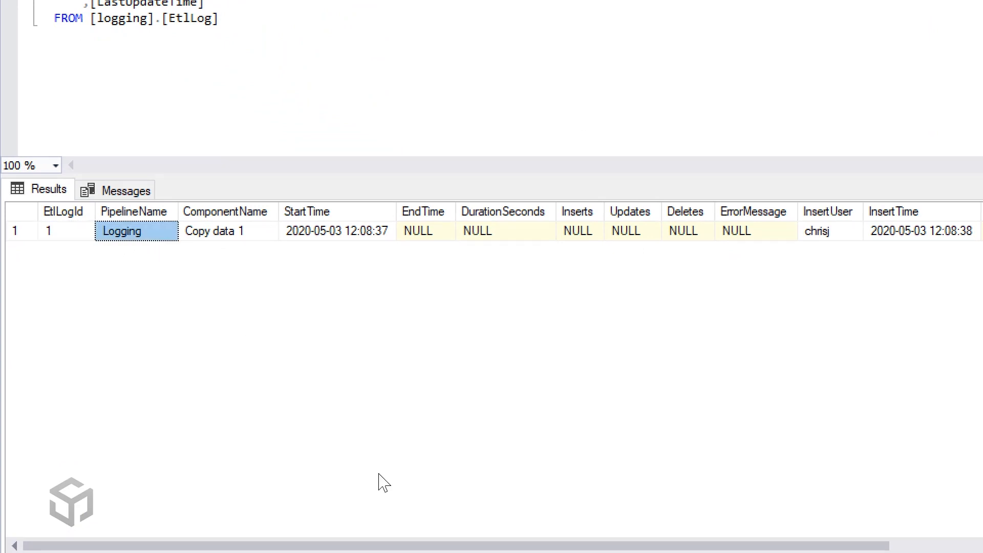
{"action": "left_click", "coordinate": [251, 233]}
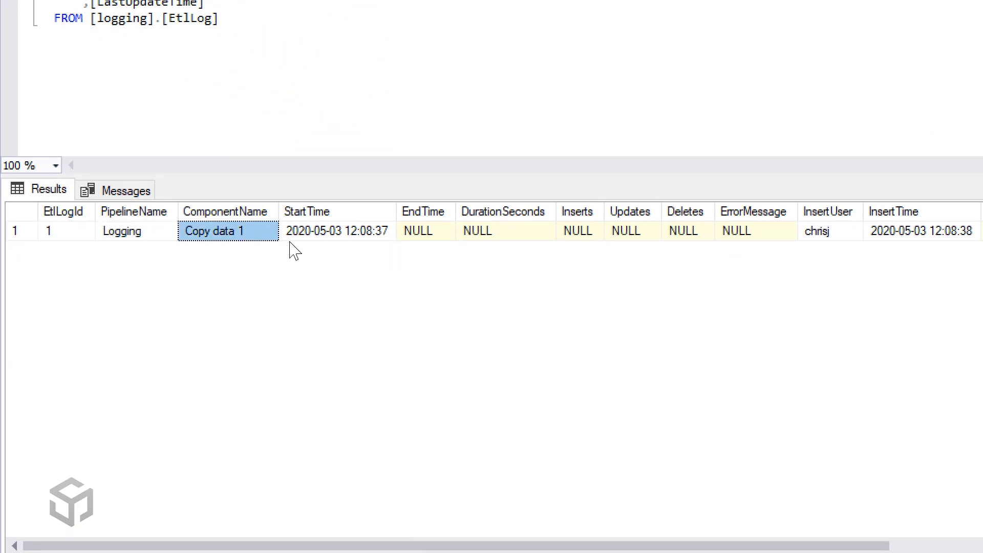
{"action": "left_click", "coordinate": [318, 234]}
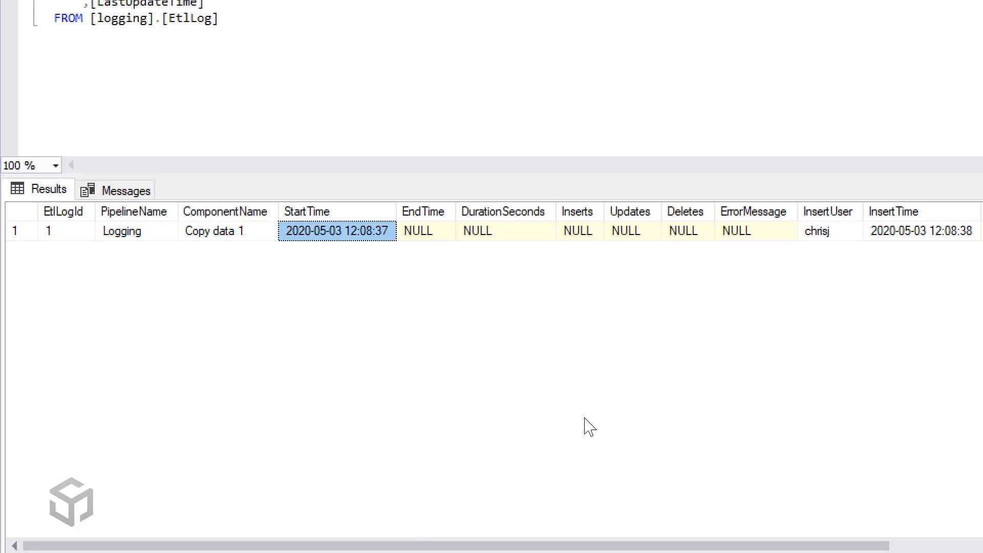
{"action": "left_click_drag", "start_coordinate": [766, 546], "coordinate": [547, 534]}
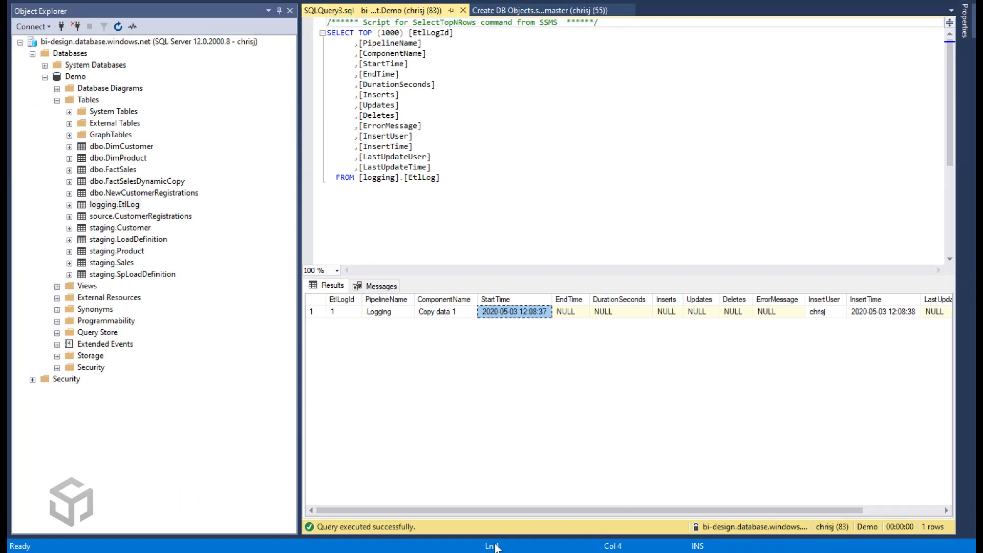
- Switch back to Azure Data Factory, add a Stored Procedure activity to the Logging pipeline and connect it after Copy data1
{"action": "key", "text": "alt+Tab"}
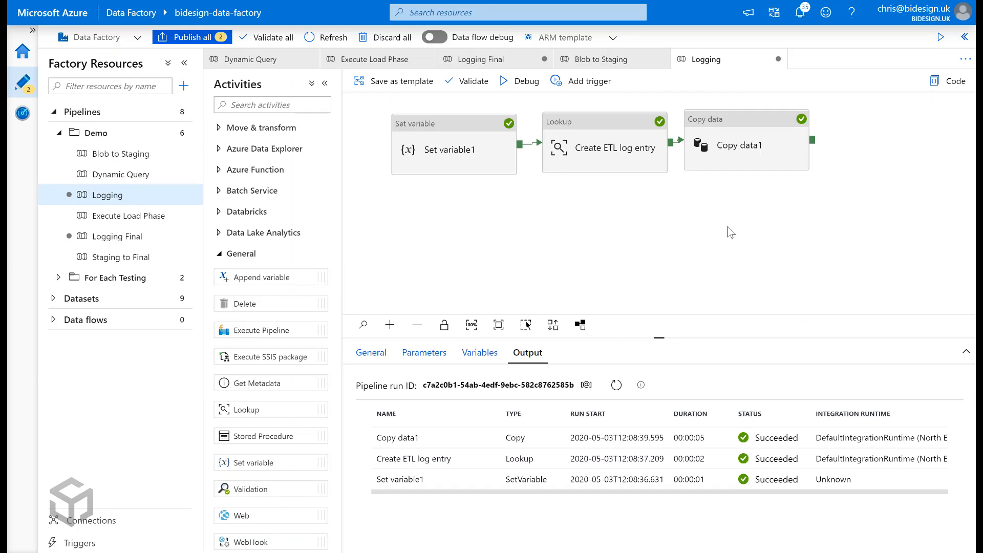
{"action": "left_click", "coordinate": [657, 238]}
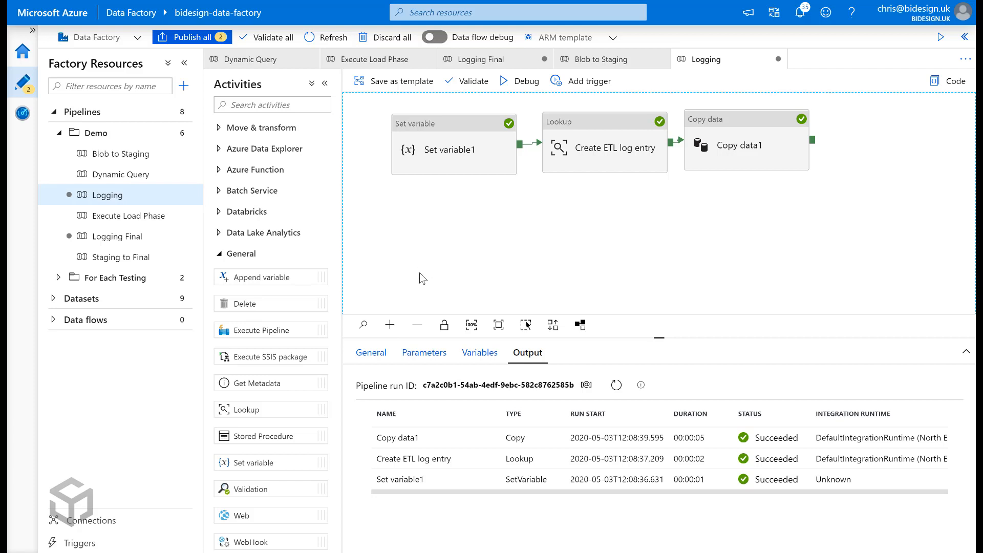
{"action": "left_click_drag", "start_coordinate": [341, 421], "coordinate": [903, 113]}
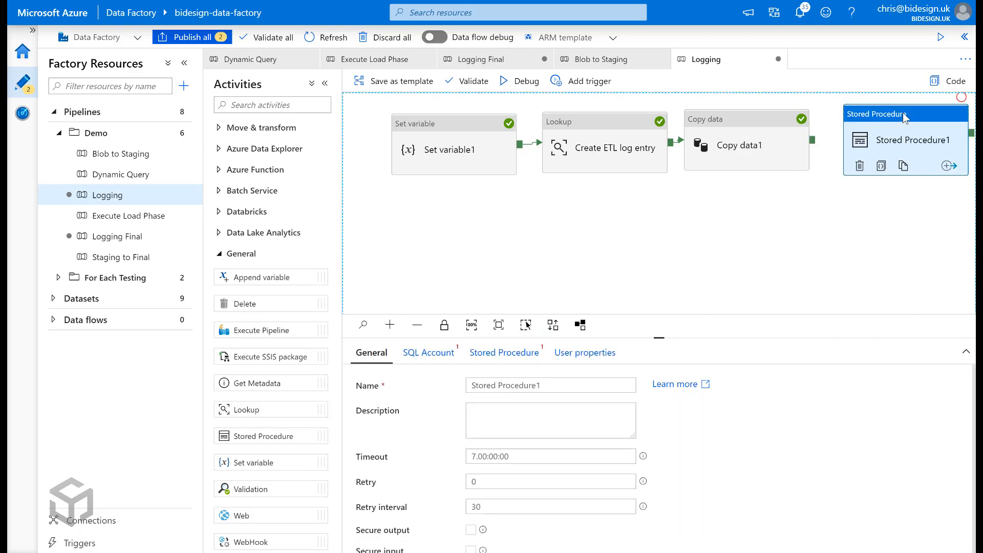
{"action": "left_click_drag", "start_coordinate": [814, 148], "coordinate": [850, 149]}
{"action": "left_click", "coordinate": [864, 129]}
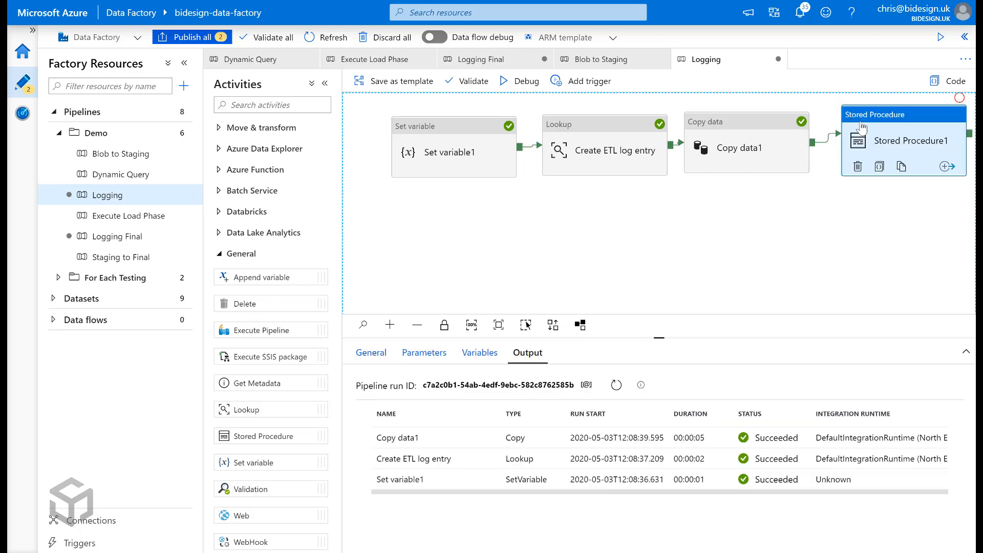
- Rename the new Stored Procedure activity as "Update ETL log entry"
{"action": "left_click_drag", "start_coordinate": [886, 119], "coordinate": [891, 122]}
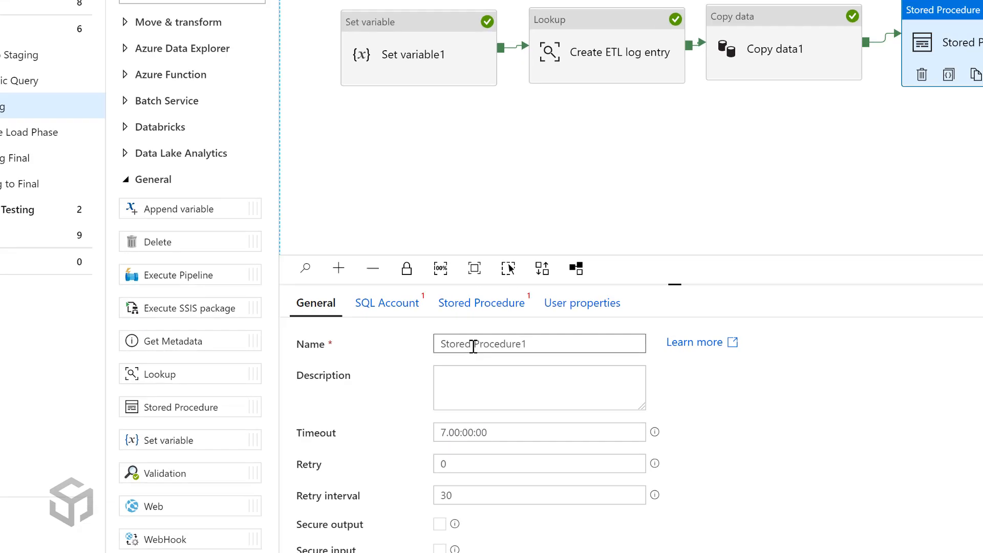
{"action": "triple_click", "coordinate": [572, 385]}
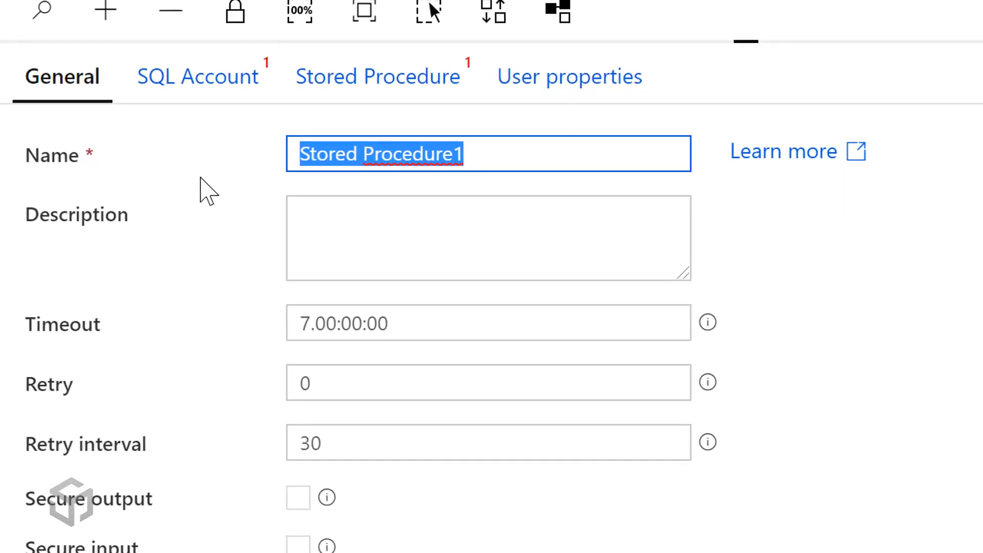
{"action": "type", "text": "Update ET"}
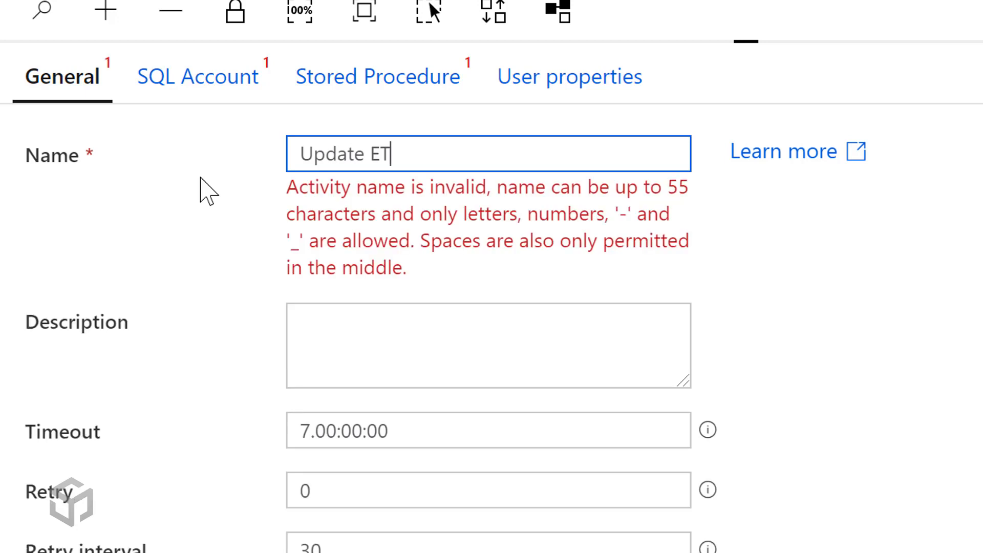
{"action": "type", "text": "L lo"}
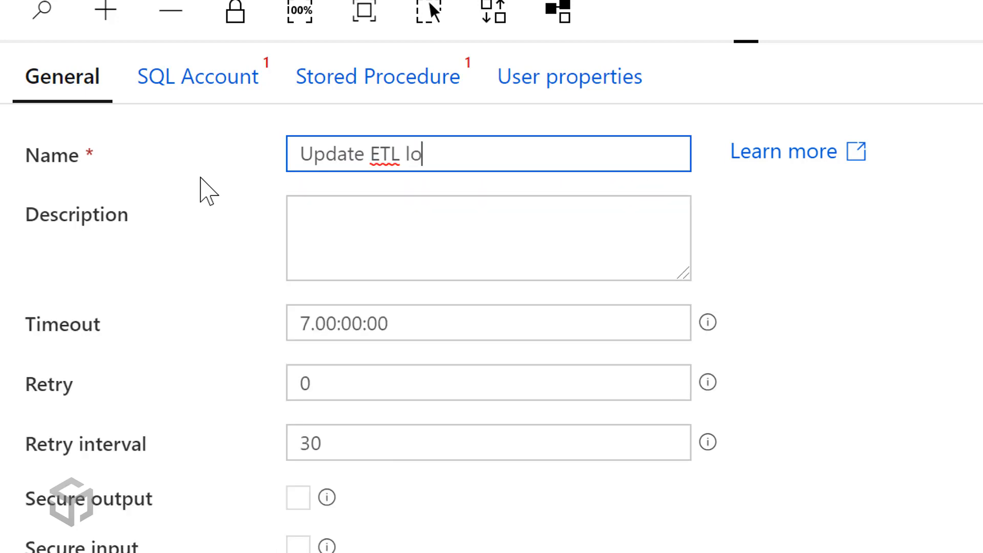
{"action": "type", "text": "g entry"}
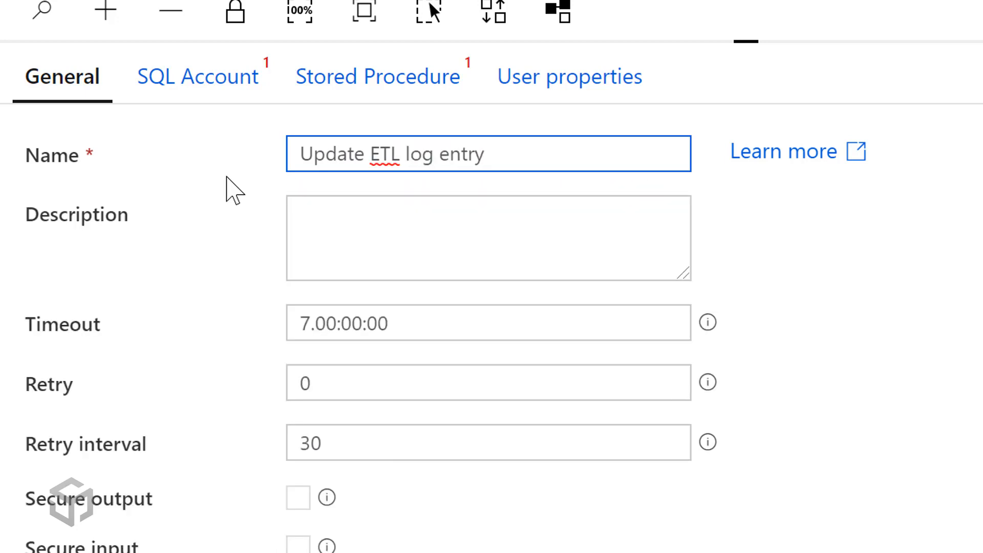
- Set the linked service of the Update ETL log entry activity to AzureSQLDatabase_DemoDb
{"action": "left_click", "coordinate": [236, 94]}
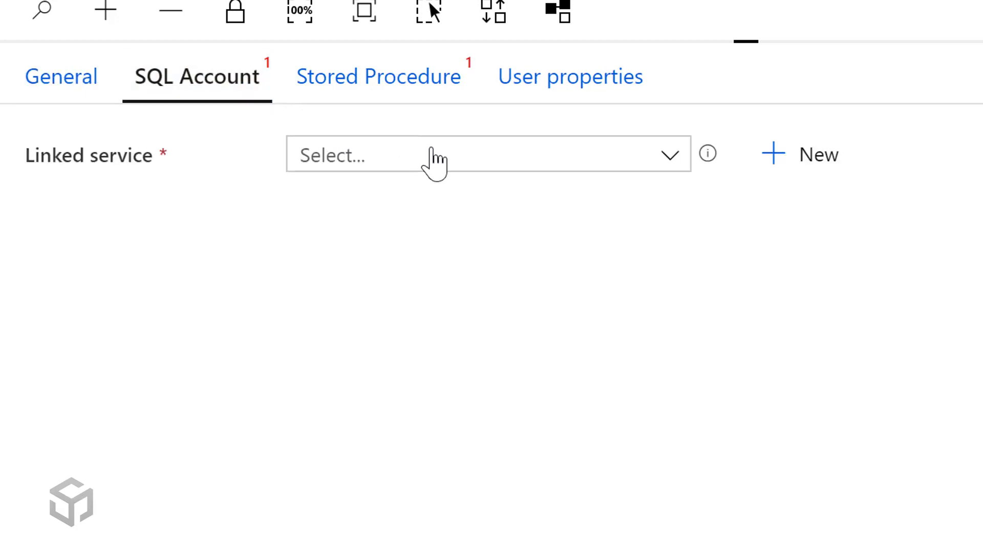
{"action": "left_click", "coordinate": [468, 164]}
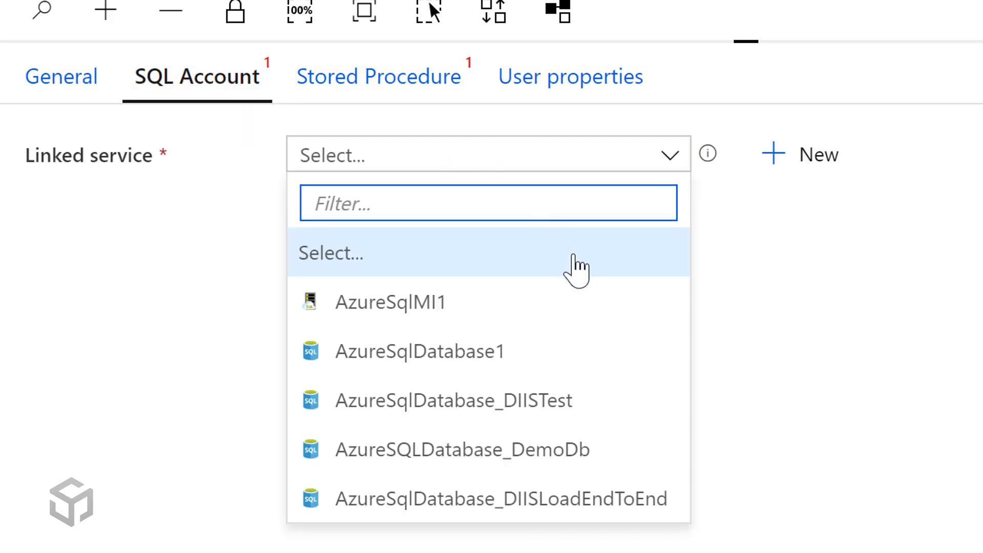
{"action": "left_click", "coordinate": [564, 451]}
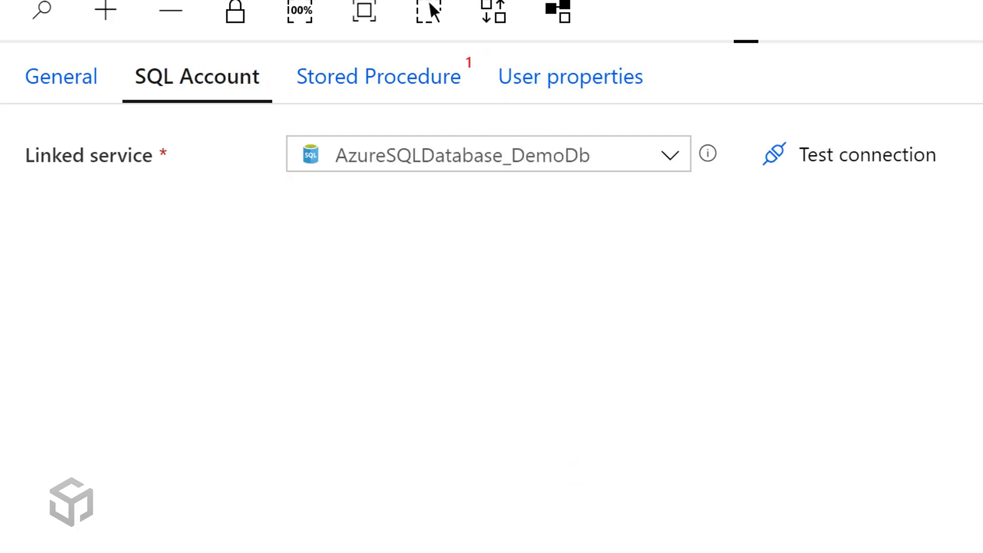
- Choose [logging].[usp_UpdateEtlLog] as the activity's stored procedure and import its parameters
{"action": "left_click", "coordinate": [394, 87]}
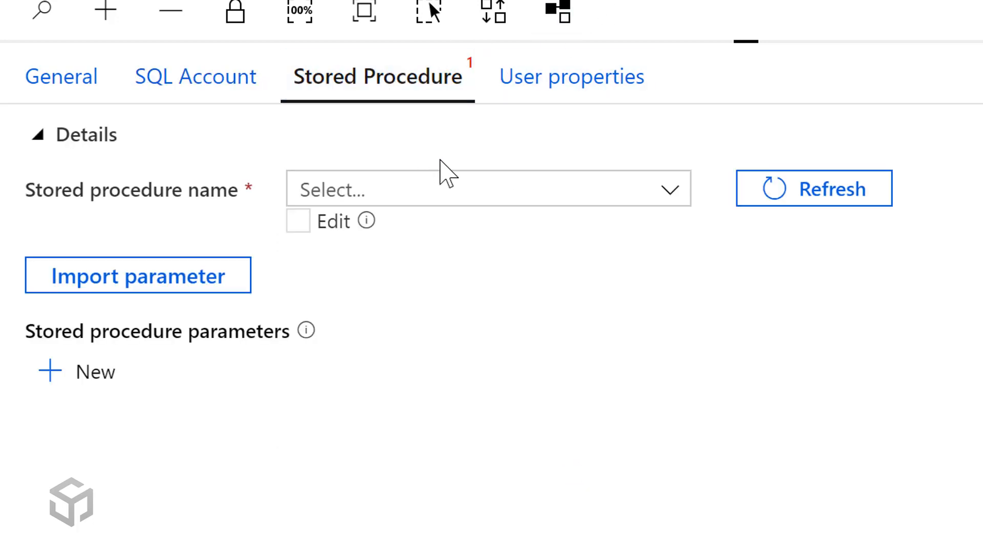
{"action": "left_click", "coordinate": [484, 193]}
{"action": "scroll", "coordinate": [940, 242], "scroll_direction": "down", "scroll_amount": 2}
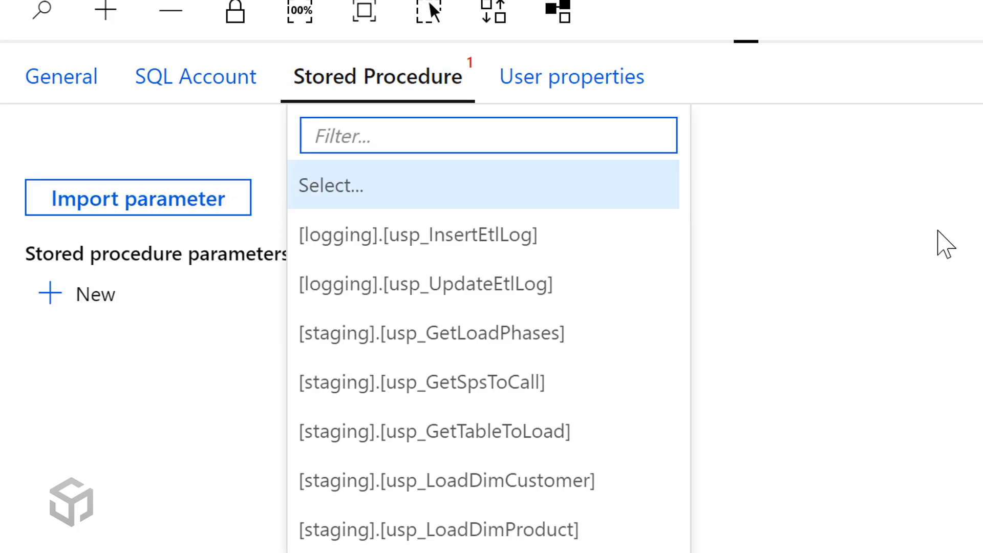
{"action": "left_click", "coordinate": [530, 297]}
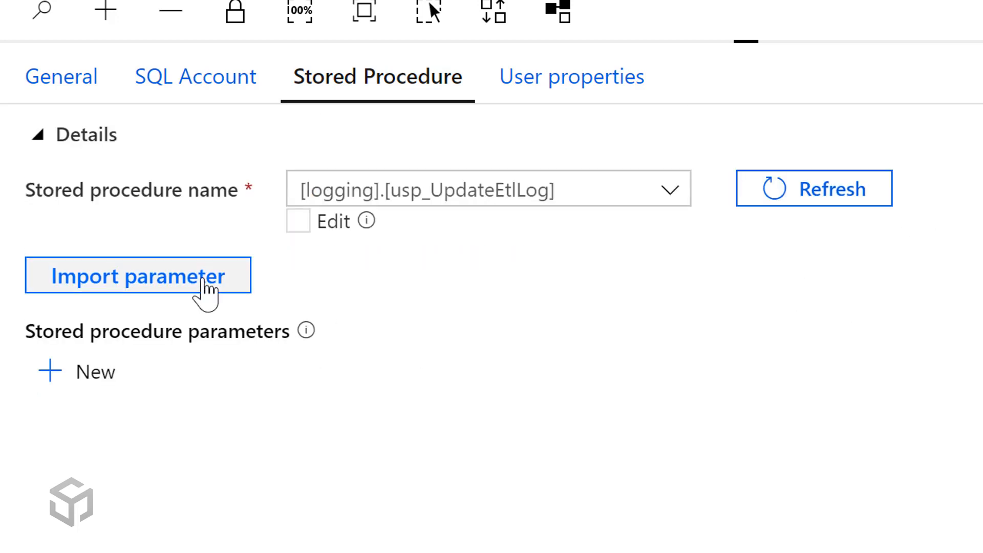
{"action": "left_click", "coordinate": [241, 284]}
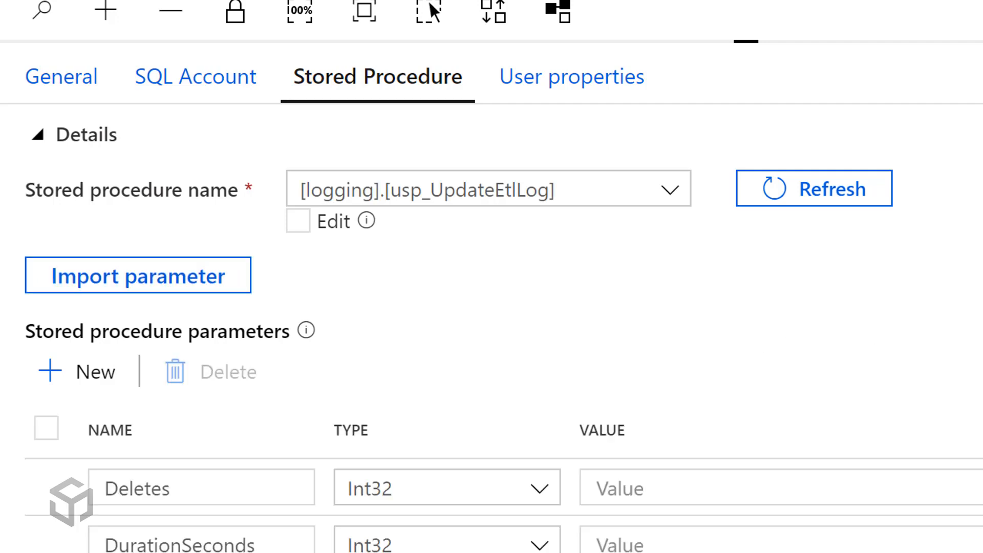
{"action": "scroll", "coordinate": [765, 333], "scroll_direction": "down", "scroll_amount": 3}
{"action": "scroll", "coordinate": [897, 287], "scroll_direction": "down", "scroll_amount": 3}
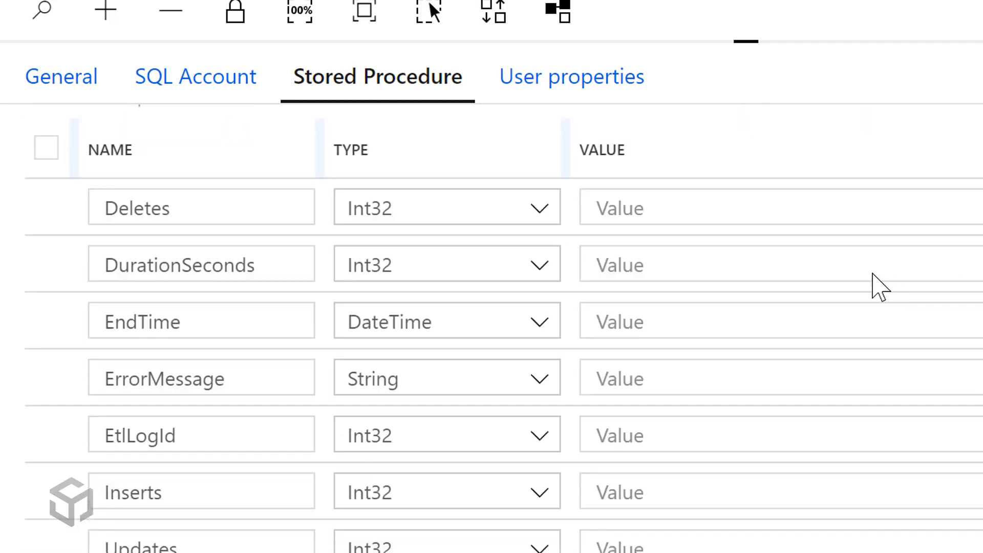
- Examine the rowsCopied, copyDuration and errors properties in the Copy data1 output of the last Logging pipeline run
{"action": "left_click", "coordinate": [79, 88]}
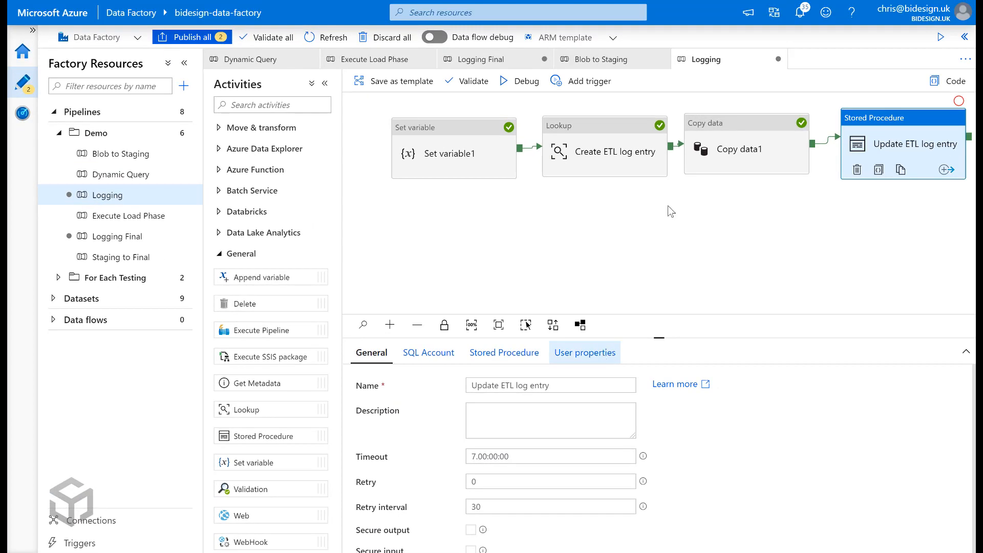
{"action": "left_click", "coordinate": [672, 187]}
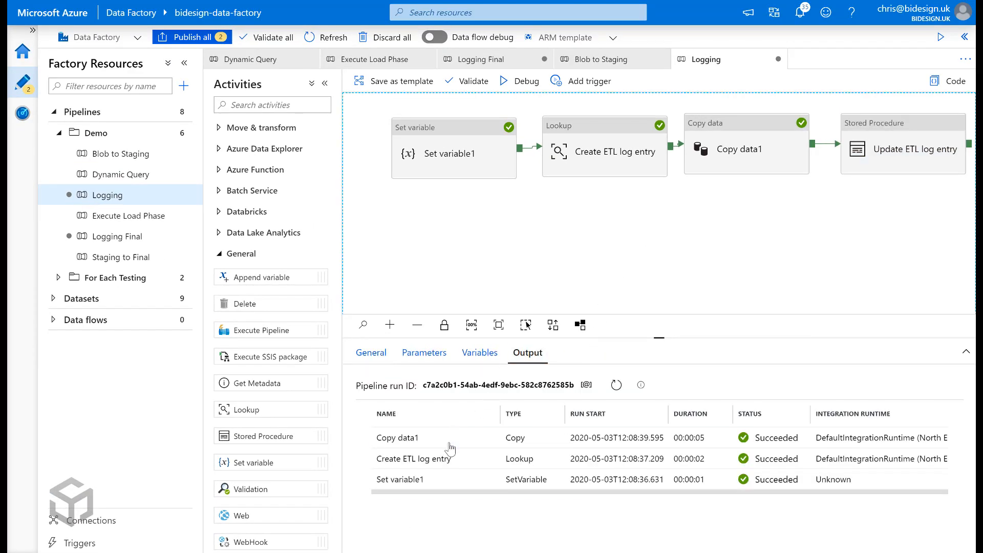
{"action": "mouse_move", "coordinate": [439, 438]}
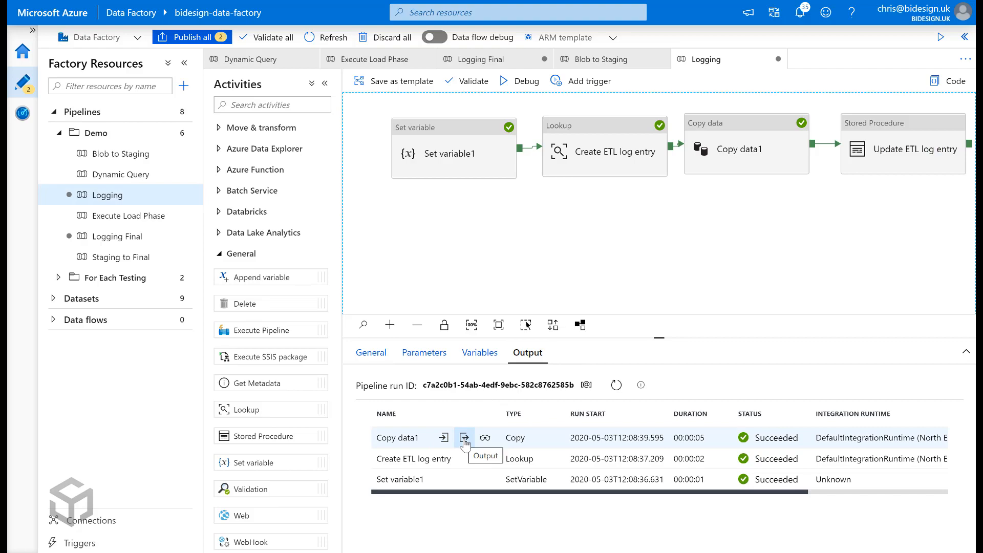
{"action": "left_click", "coordinate": [464, 438]}
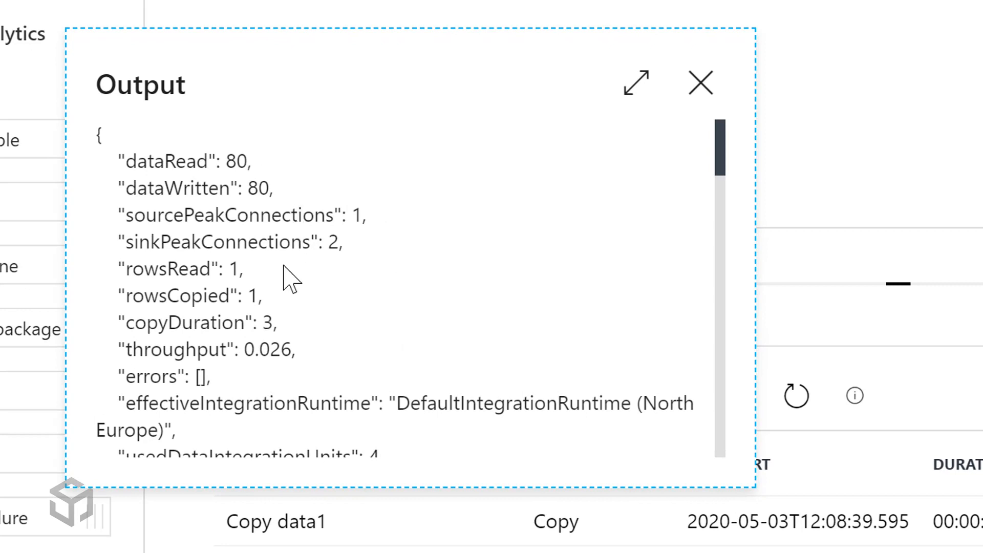
{"action": "left_click_drag", "start_coordinate": [130, 303], "coordinate": [358, 307]}
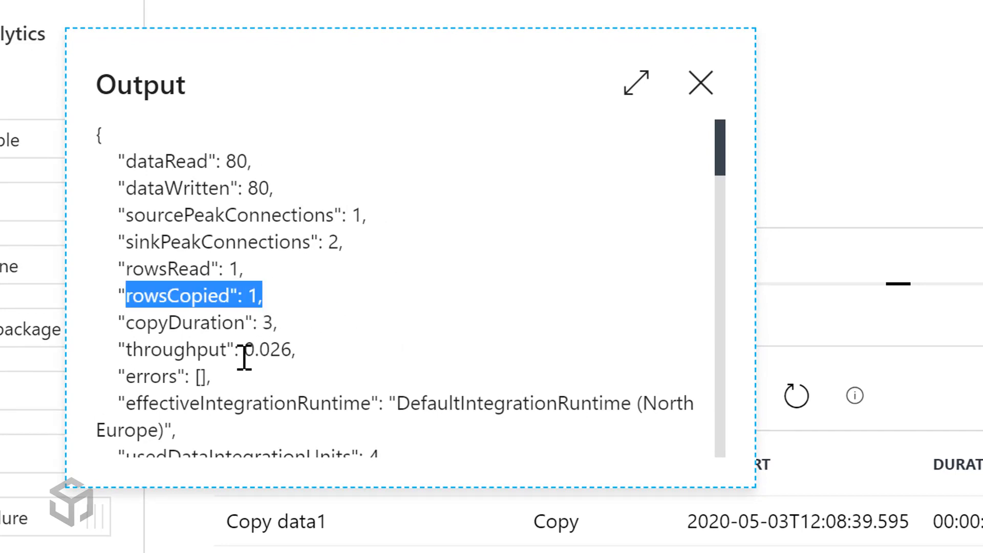
{"action": "left_click_drag", "start_coordinate": [127, 325], "coordinate": [275, 323]}
{"action": "left_click", "coordinate": [328, 317]}
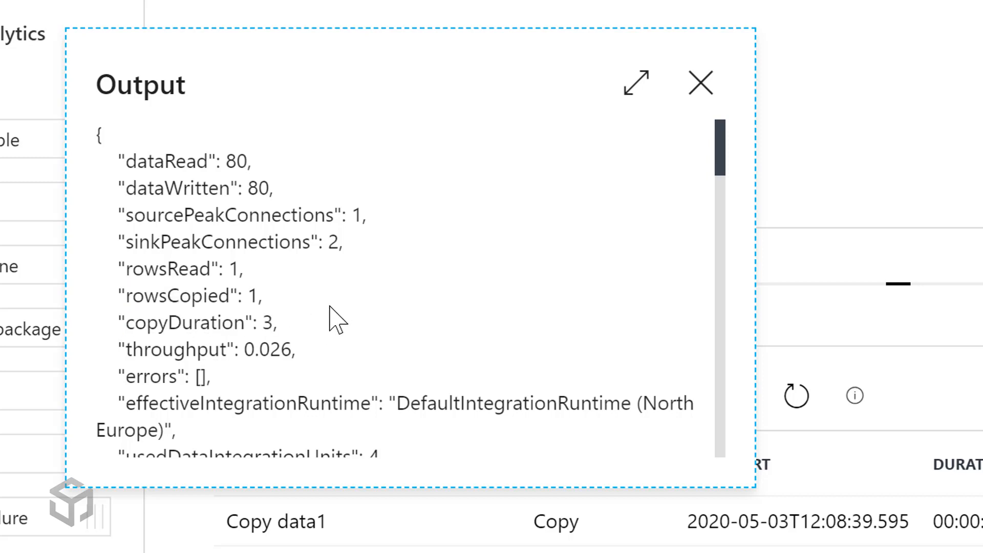
{"action": "scroll", "coordinate": [334, 292], "scroll_direction": "down", "scroll_amount": 3}
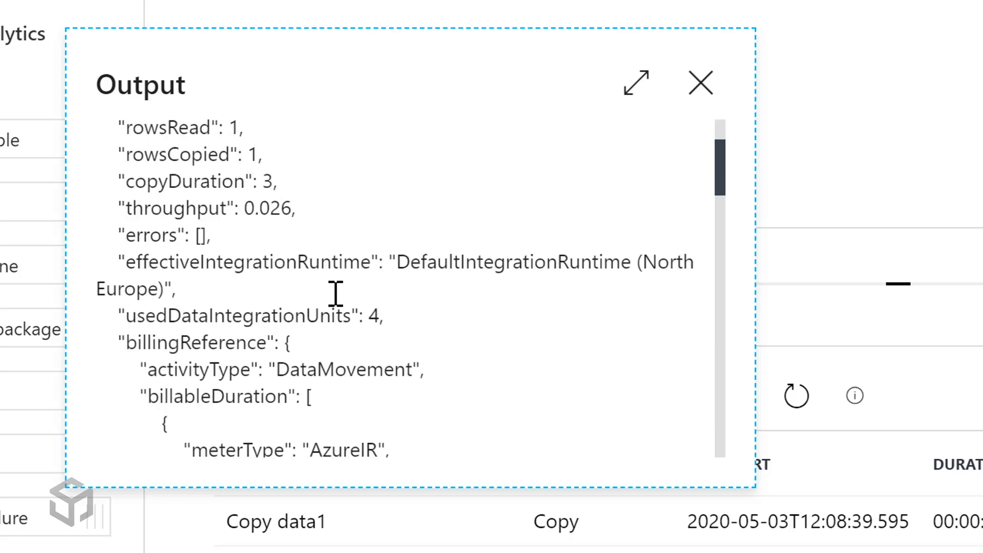
{"action": "double_click", "coordinate": [169, 233]}
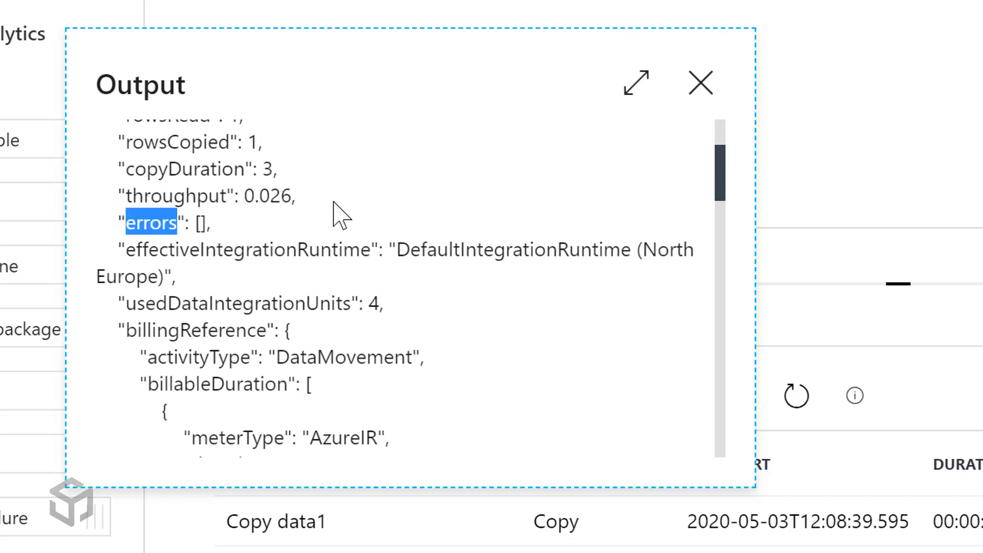
{"action": "double_click", "coordinate": [199, 223]}
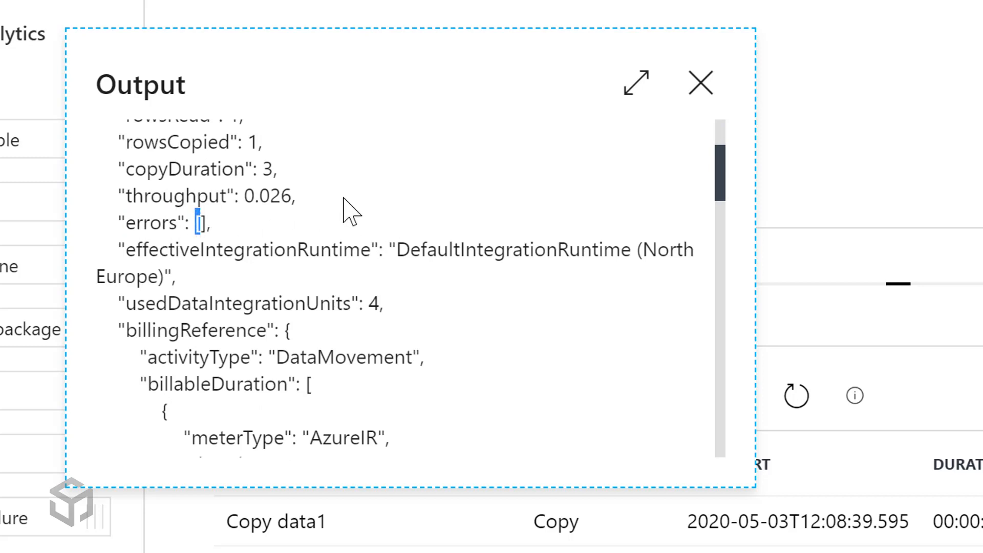
{"action": "scroll", "coordinate": [345, 210], "scroll_direction": "up", "scroll_amount": 3}
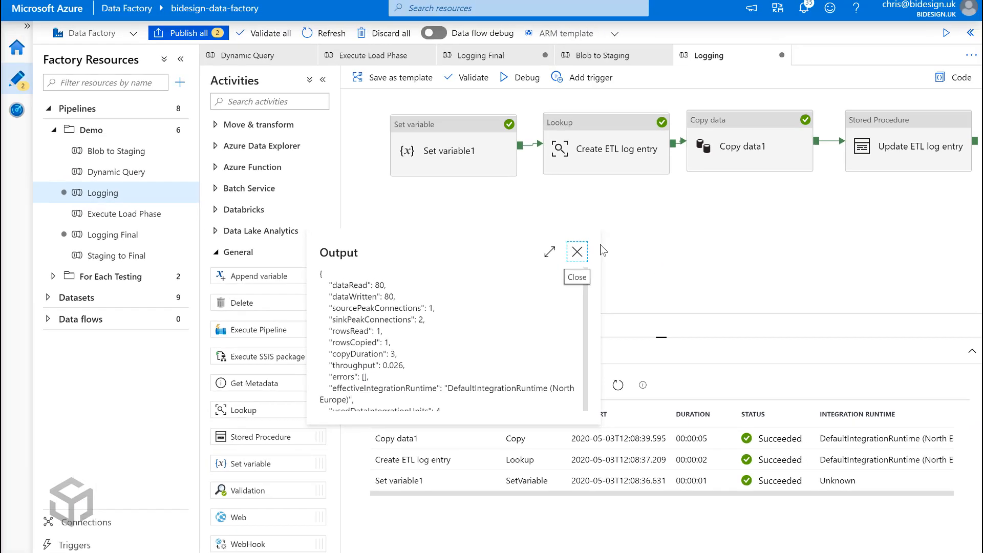
{"action": "left_click", "coordinate": [701, 83]}
- Set the Deletes parameter of the Update ETL log entry stored procedure to be treated as null
{"action": "left_click", "coordinate": [884, 160]}
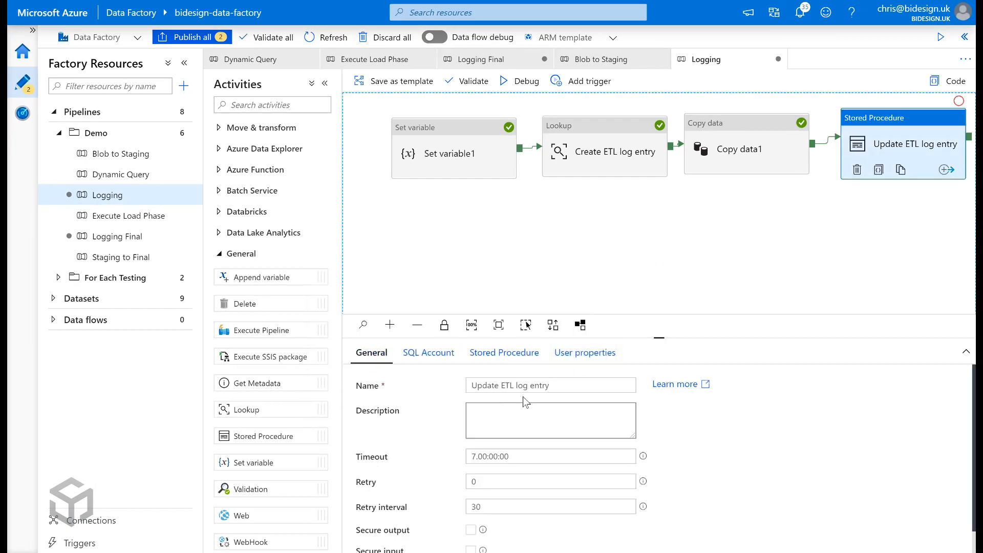
{"action": "left_click", "coordinate": [511, 364]}
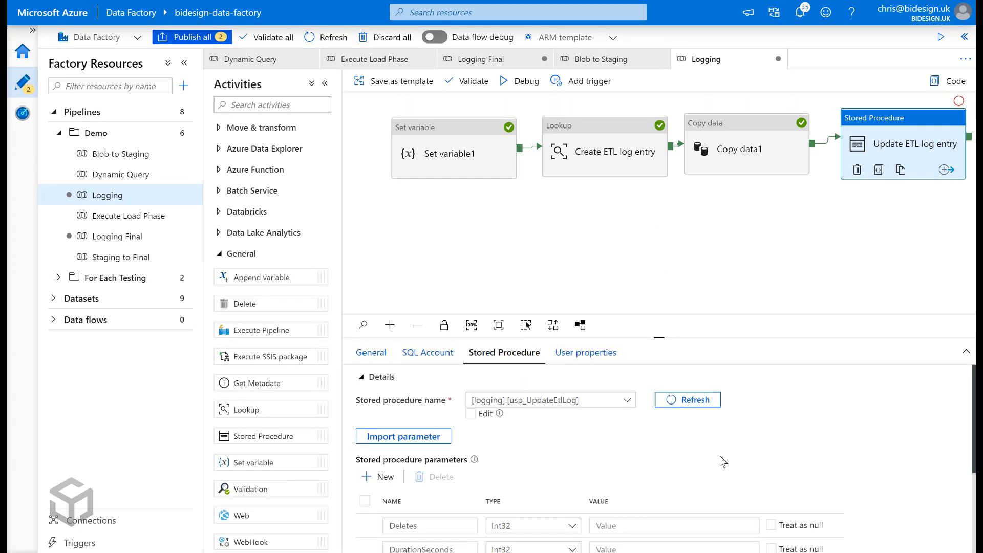
{"action": "scroll", "coordinate": [653, 450], "scroll_direction": "down", "scroll_amount": 2}
{"action": "scroll", "coordinate": [774, 442], "scroll_direction": "down", "scroll_amount": 2}
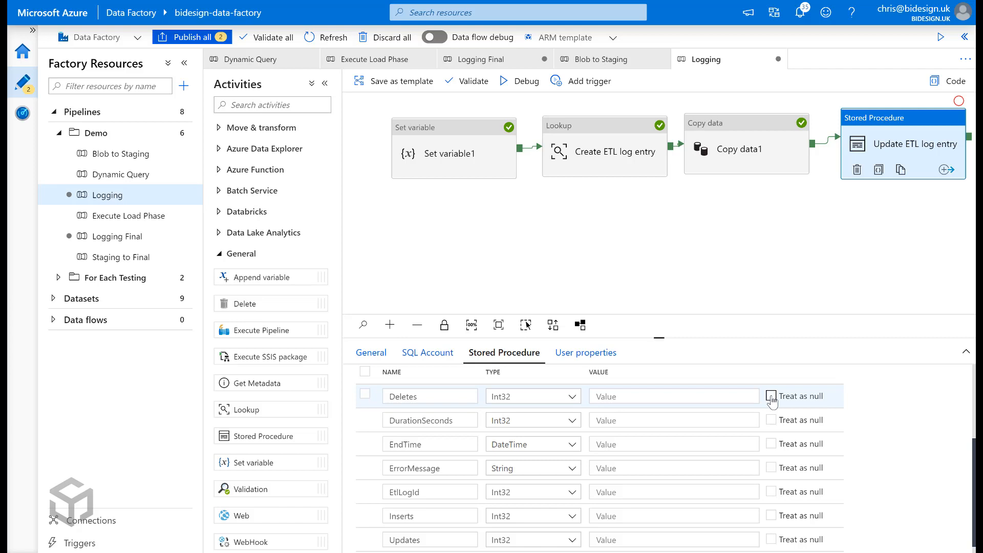
{"action": "left_click", "coordinate": [772, 397]}
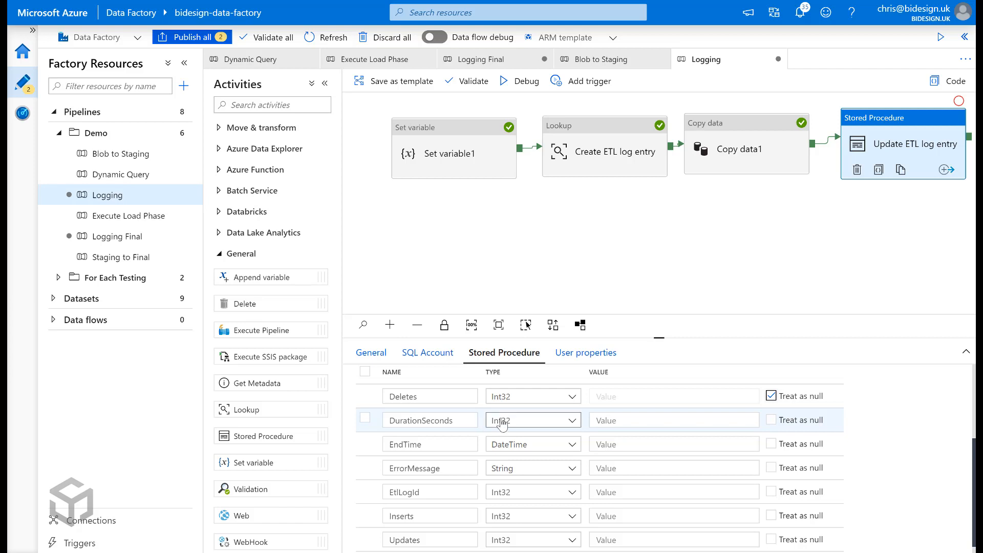
{"action": "left_click", "coordinate": [635, 421]}
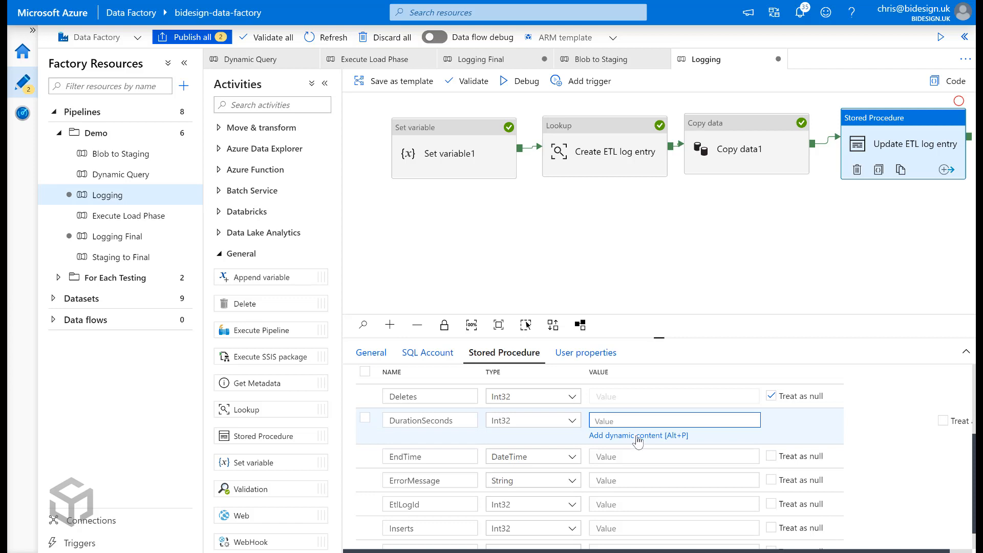
{"action": "left_click", "coordinate": [640, 437]}
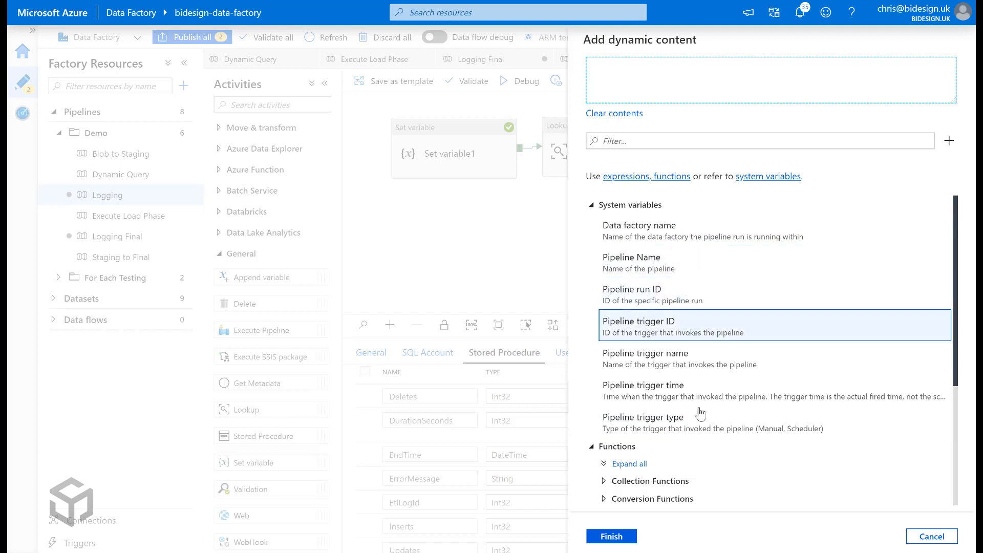
{"action": "scroll", "coordinate": [699, 405], "scroll_direction": "down", "scroll_amount": 4}
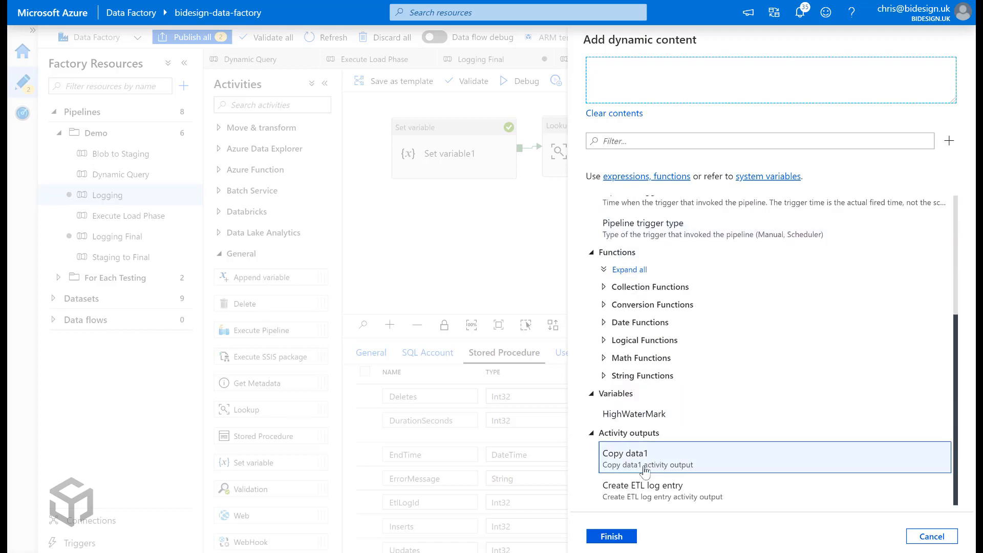
{"action": "left_click", "coordinate": [633, 462]}
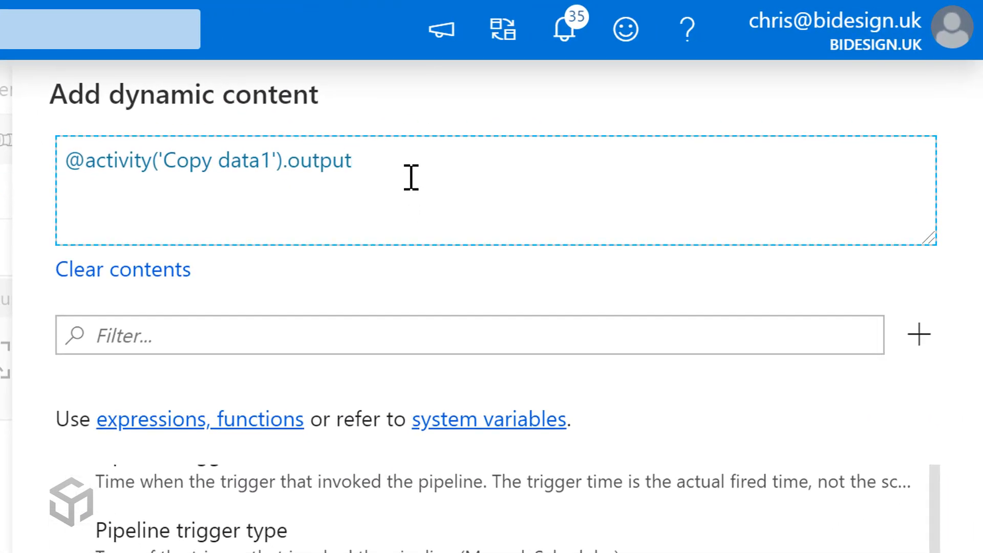
{"action": "type", "text": ".copyDuration"}
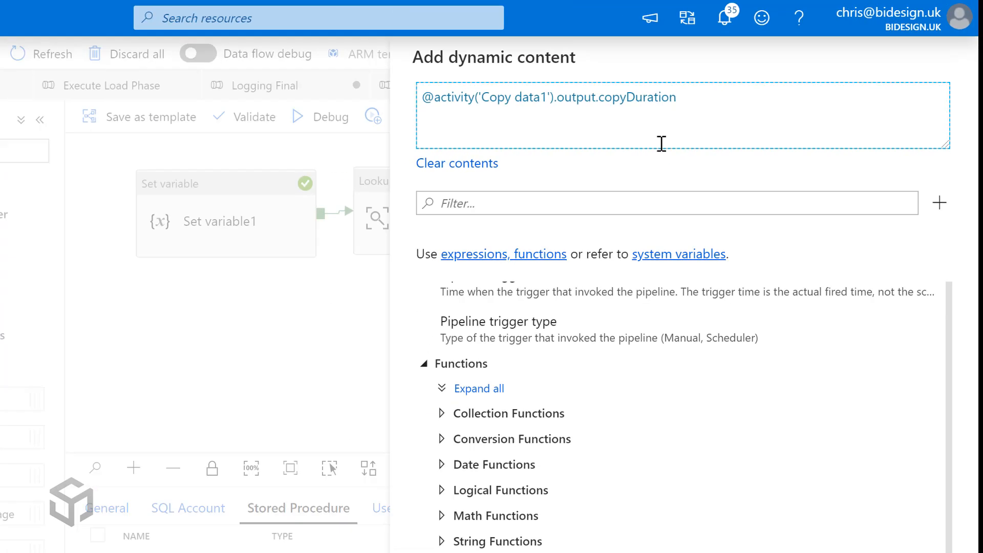
{"action": "left_click", "coordinate": [621, 536]}
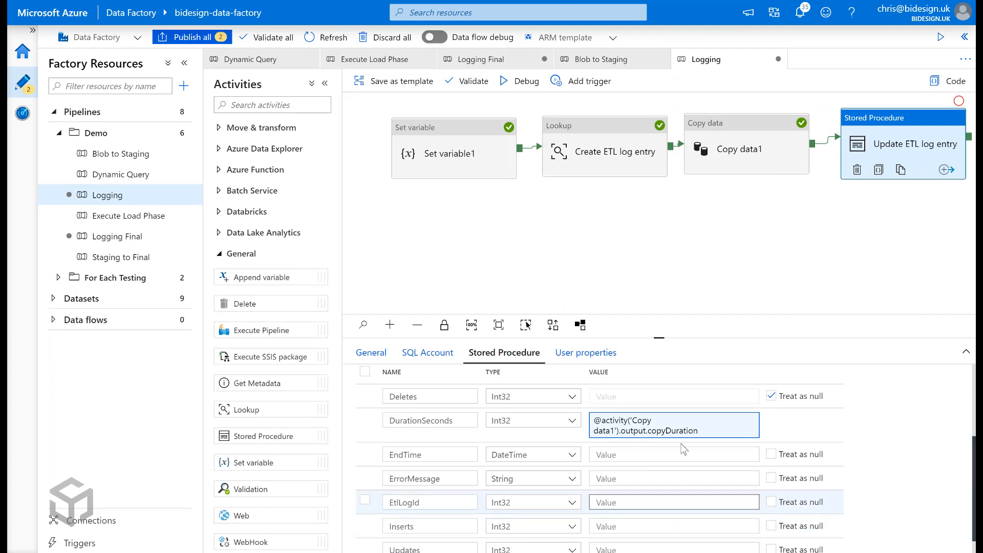
{"action": "left_click", "coordinate": [723, 457]}
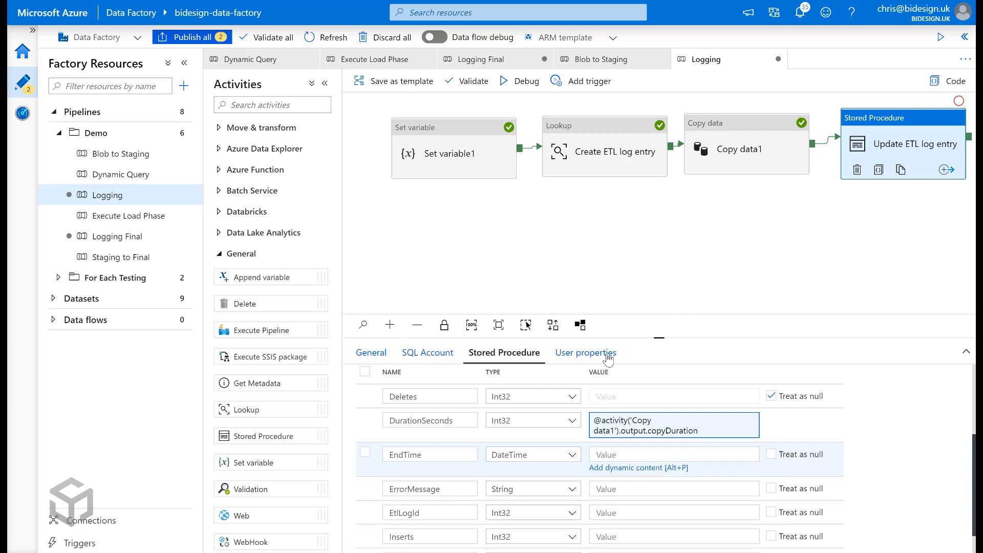
{"action": "left_click", "coordinate": [640, 471]}
{"action": "scroll", "coordinate": [650, 292], "scroll_direction": "down", "scroll_amount": 5}
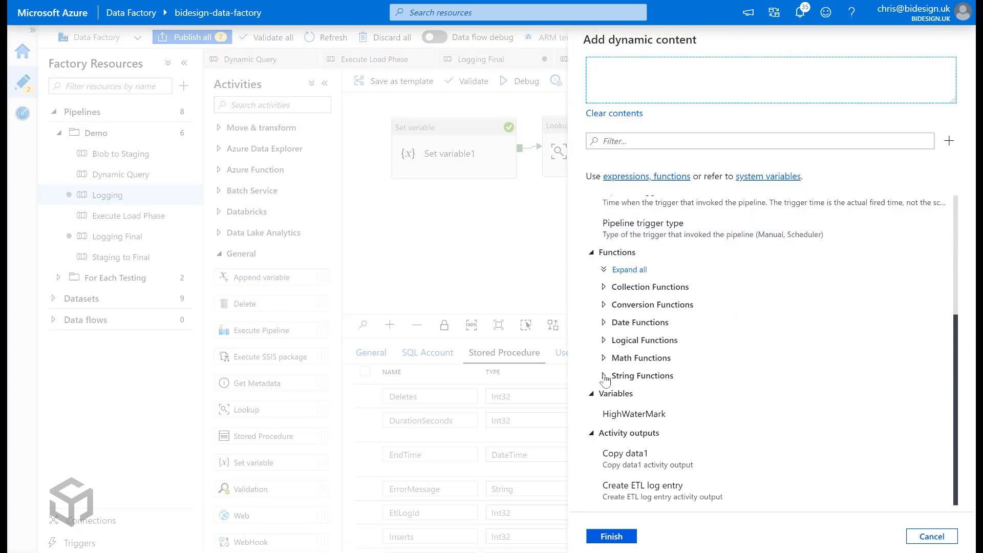
{"action": "left_click", "coordinate": [622, 324]}
{"action": "scroll", "coordinate": [630, 322], "scroll_direction": "down", "scroll_amount": 10}
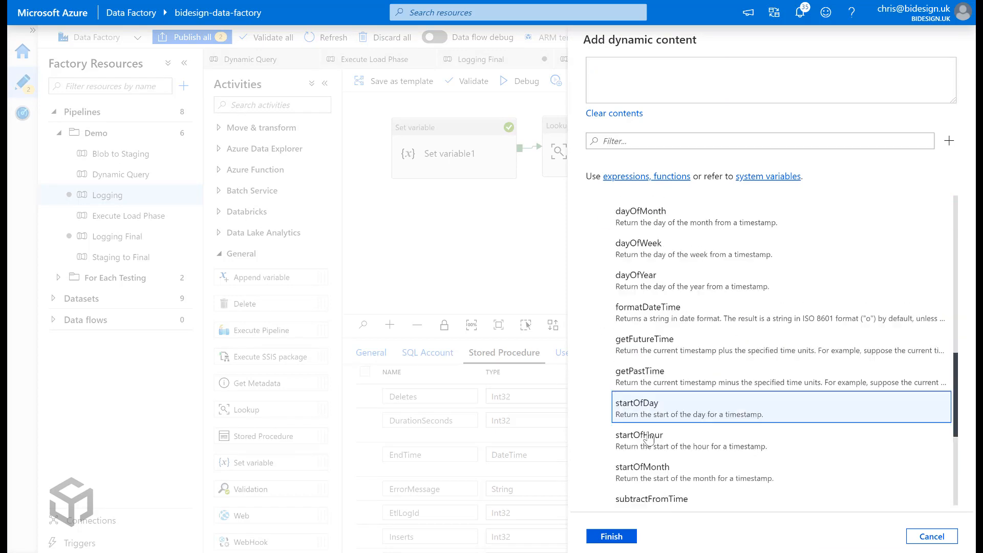
{"action": "left_click", "coordinate": [634, 316]}
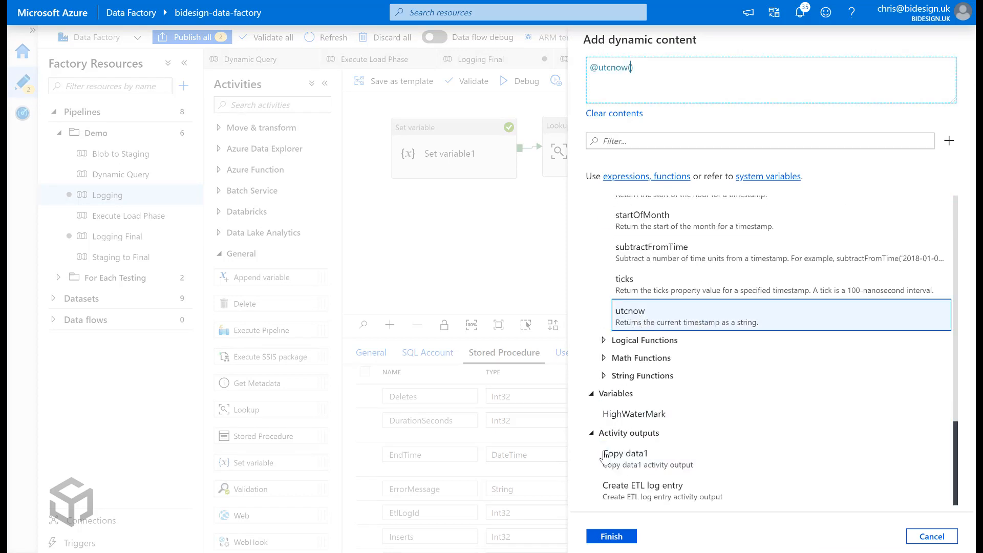
{"action": "left_click", "coordinate": [612, 536]}
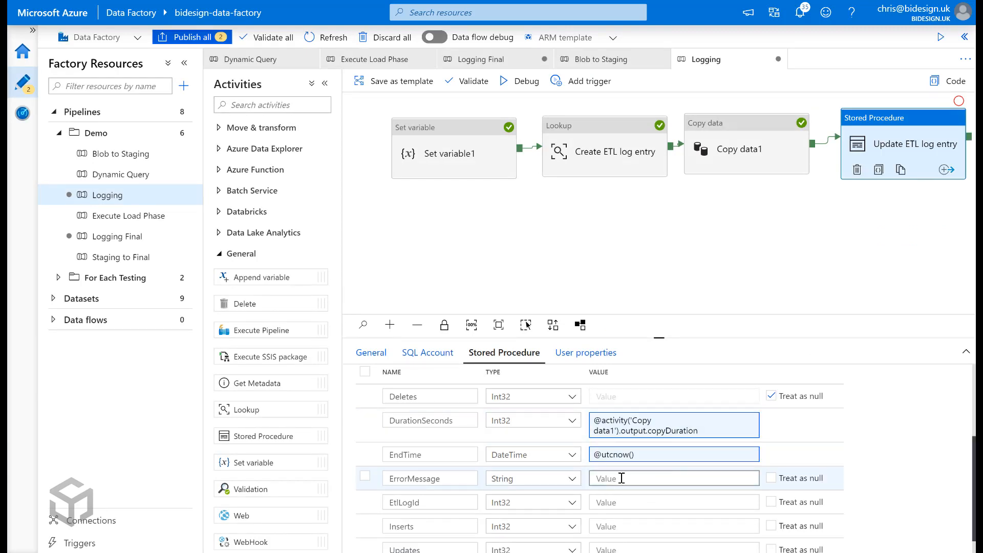
{"action": "scroll", "coordinate": [801, 450], "scroll_direction": "down", "scroll_amount": 1}
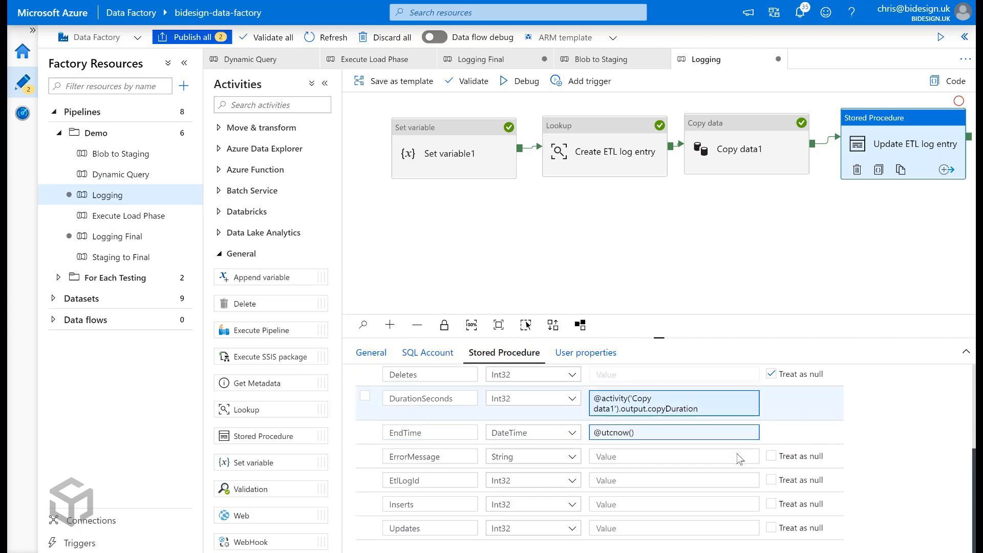
{"action": "left_click", "coordinate": [787, 458]}
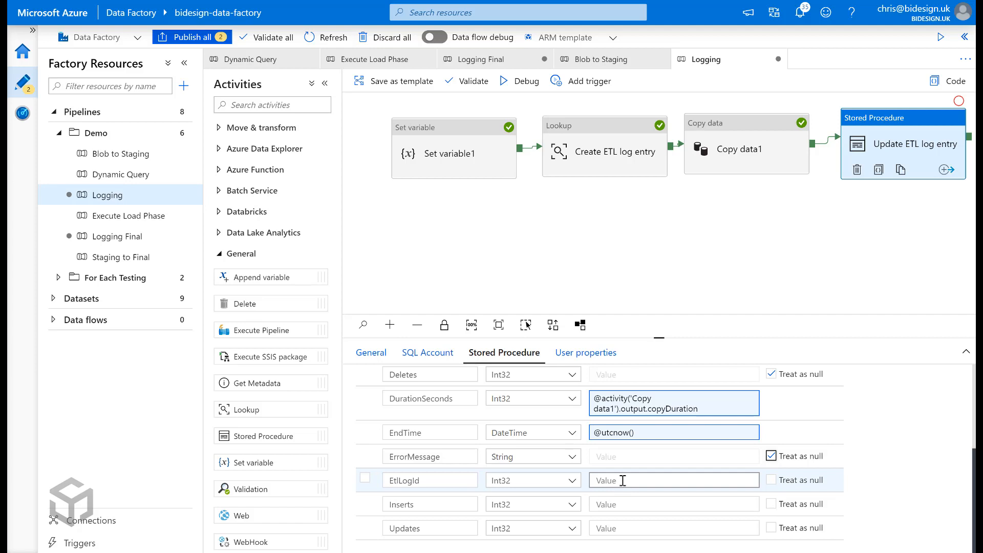
{"action": "left_click", "coordinate": [661, 476]}
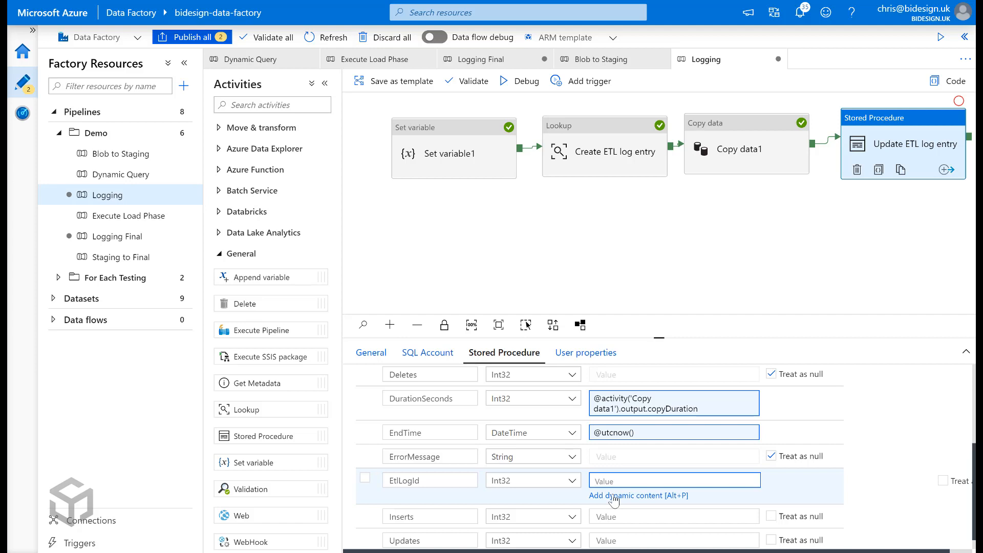
{"action": "left_click", "coordinate": [614, 496]}
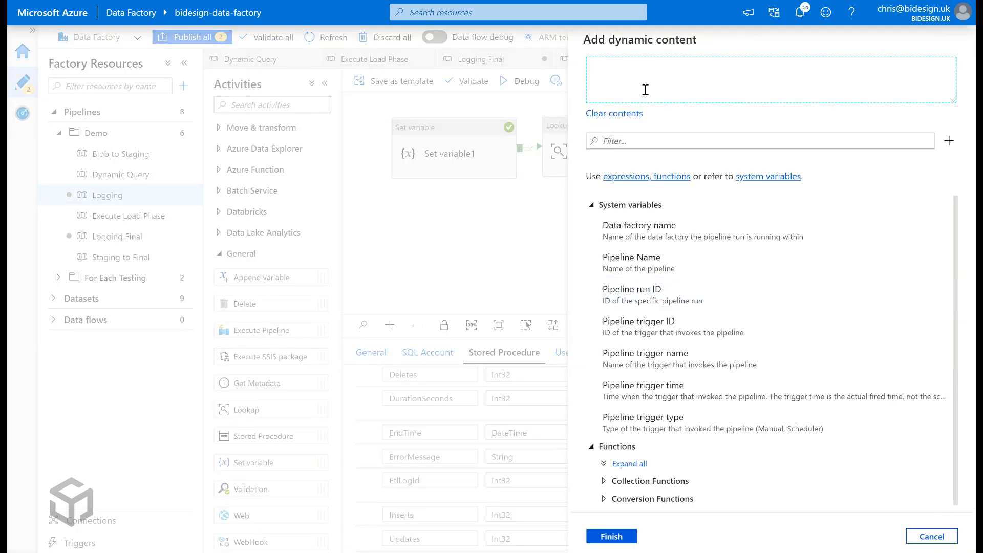
{"action": "scroll", "coordinate": [752, 454], "scroll_direction": "down", "scroll_amount": 4}
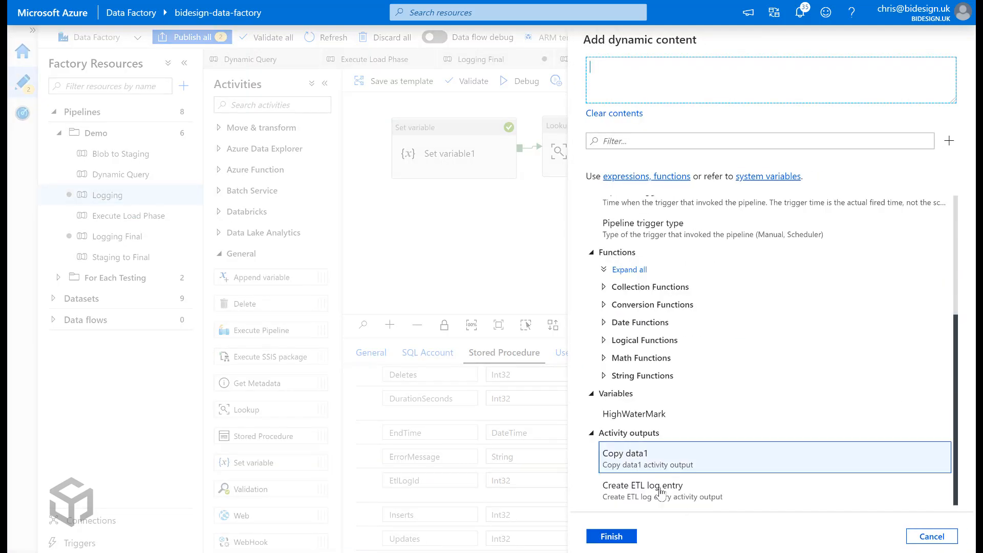
{"action": "left_click", "coordinate": [638, 492]}
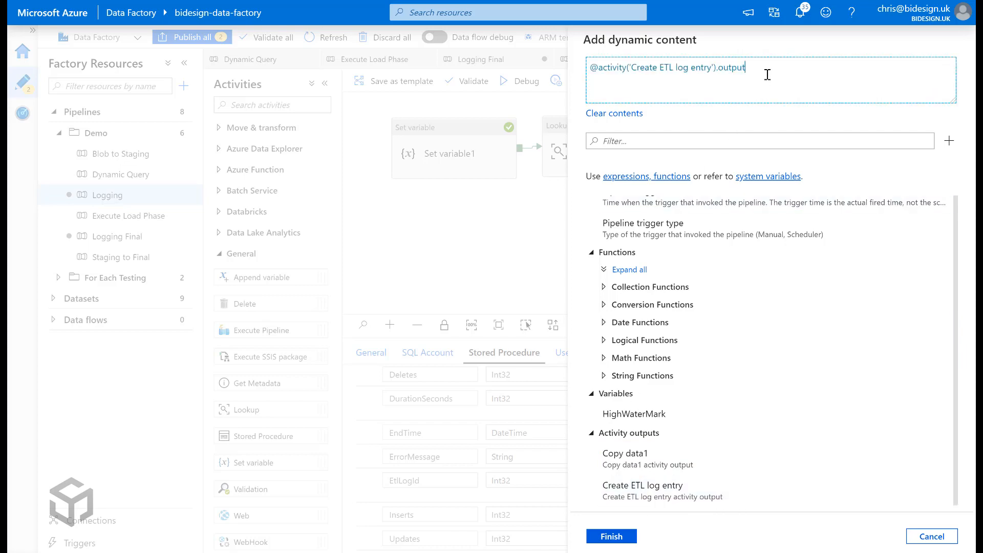
{"action": "type", "text": ".F"}
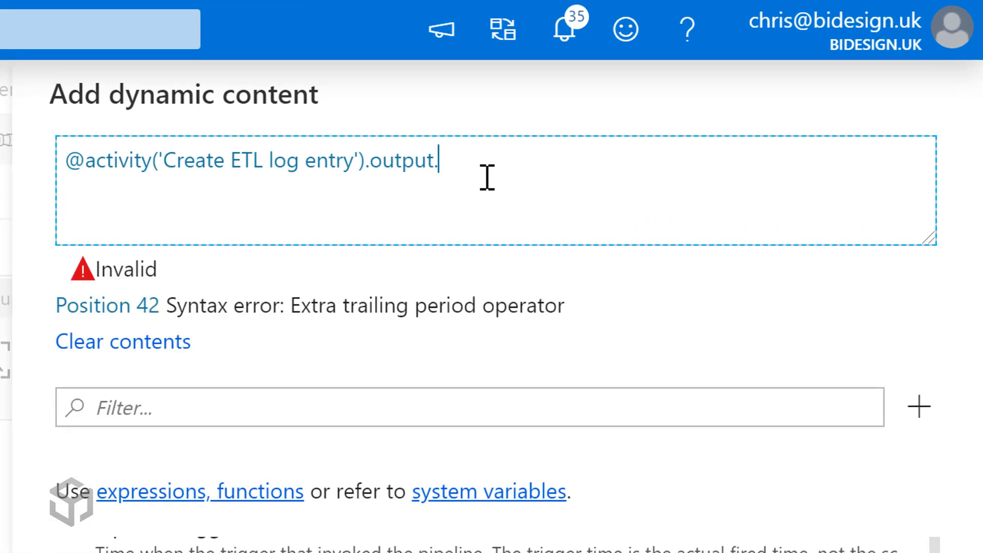
{"action": "key", "text": "BackSpace"}
{"action": "type", "text": "firs"}
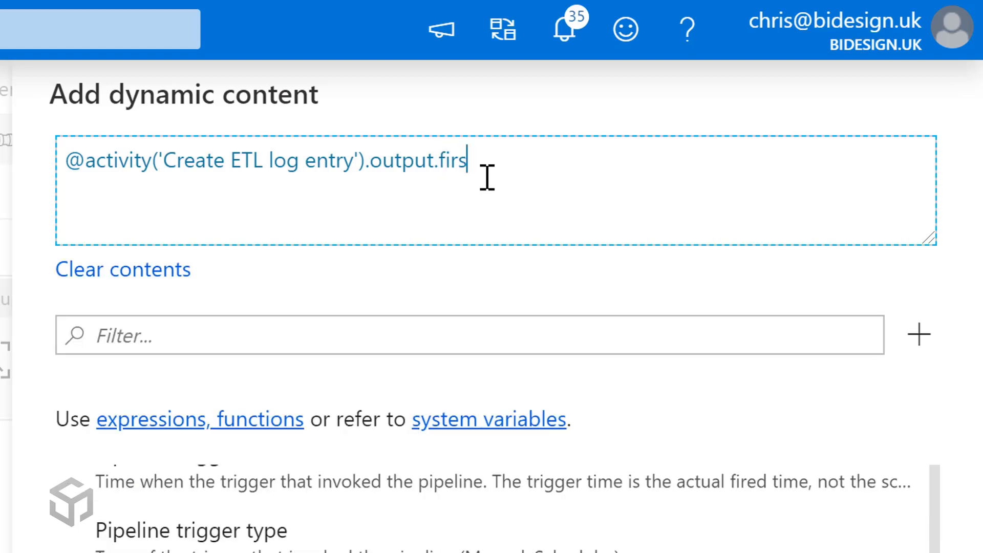
{"action": "type", "text": "tRow.EtlL"}
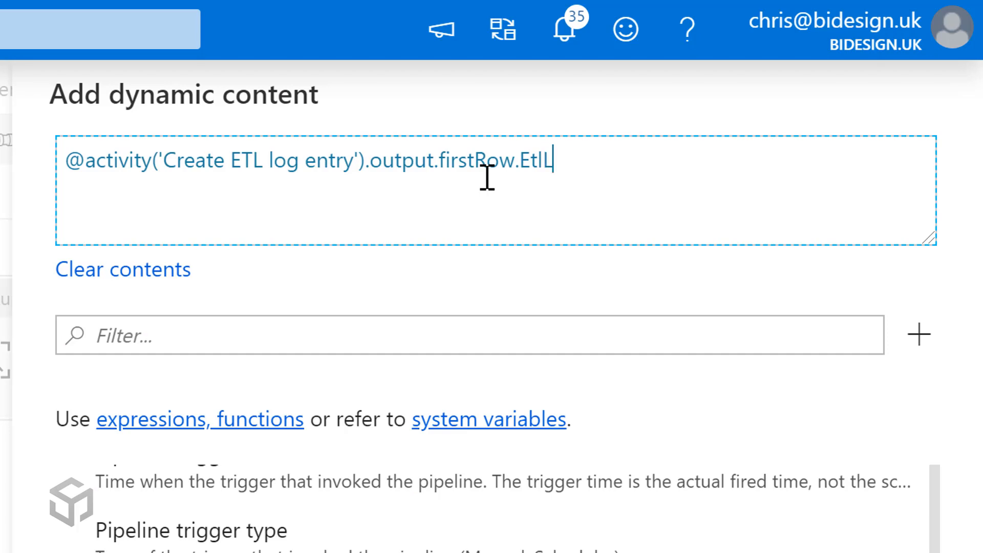
{"action": "type", "text": "ogId"}
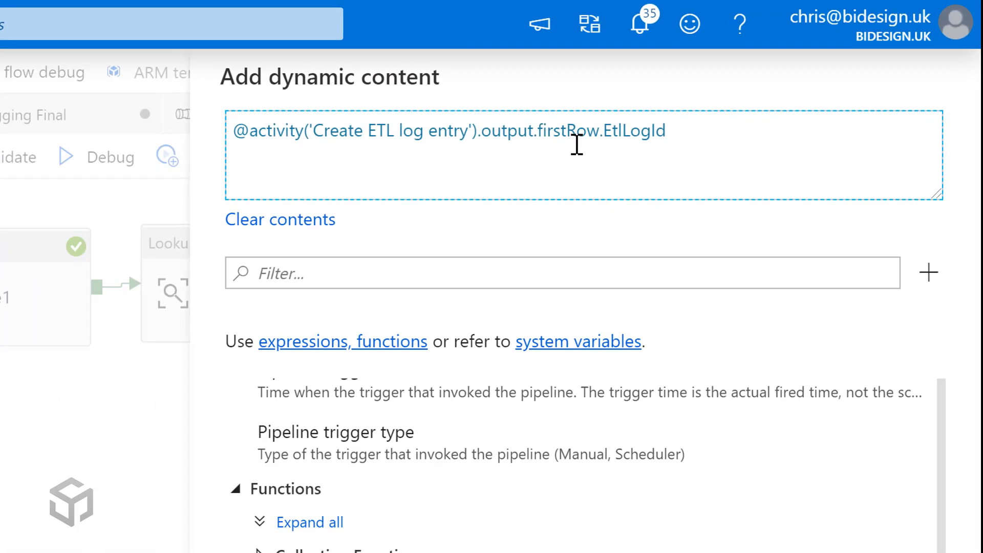
{"action": "left_click", "coordinate": [624, 535]}
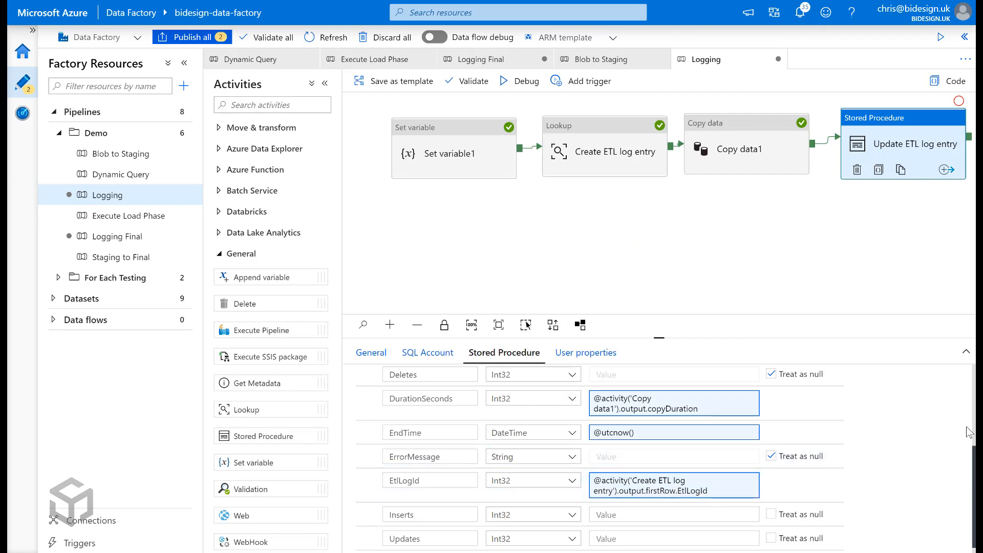
- Check the Copy data1 output of the last Logging run for the property to use for the Inserts parameter
{"action": "scroll", "coordinate": [957, 490], "scroll_direction": "down", "scroll_amount": 1}
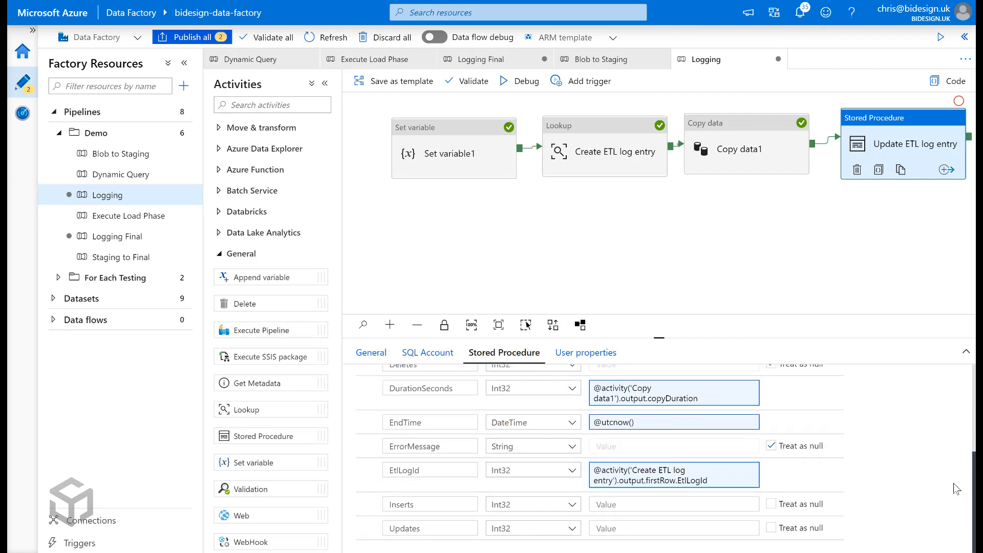
{"action": "left_click", "coordinate": [726, 507]}
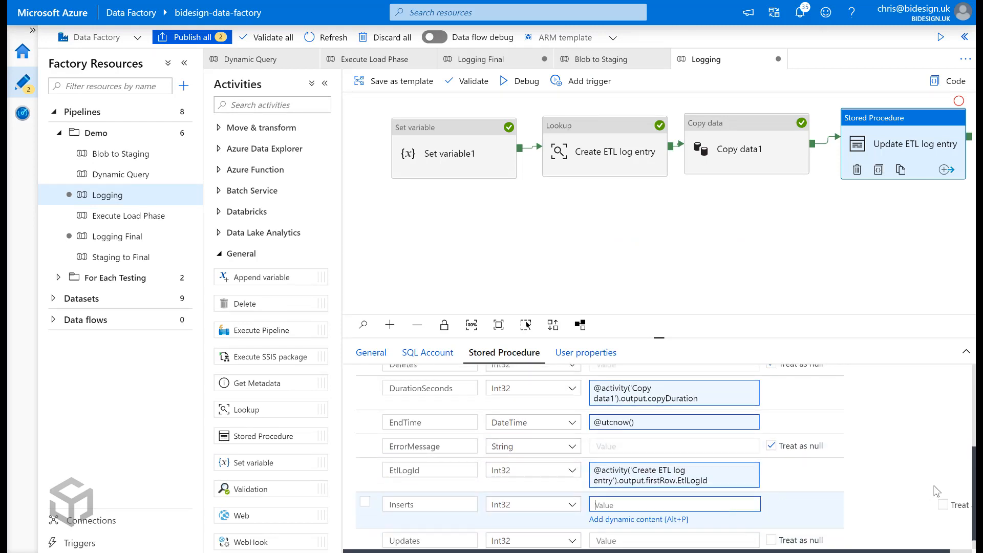
{"action": "left_click", "coordinate": [973, 465]}
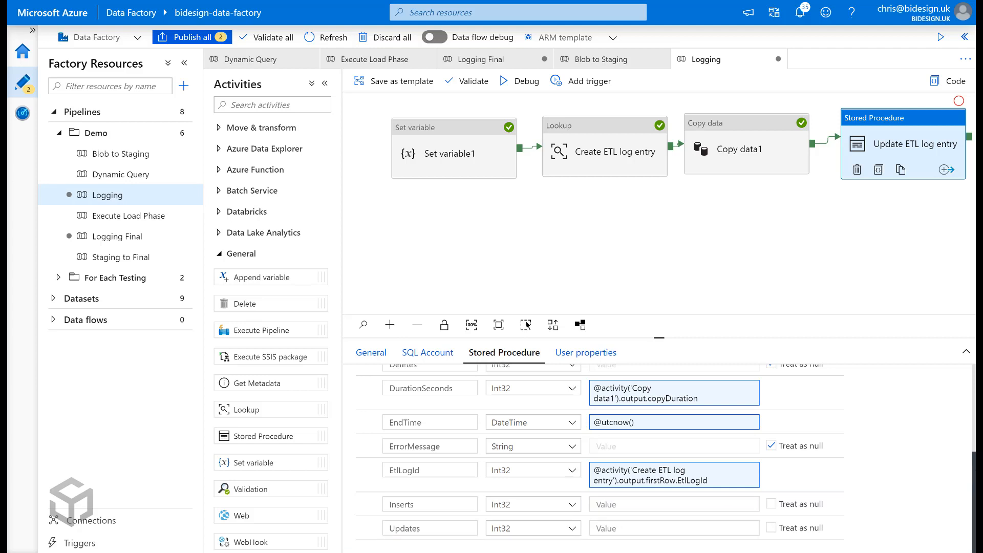
{"action": "scroll", "coordinate": [973, 465], "scroll_direction": "up", "scroll_amount": 3}
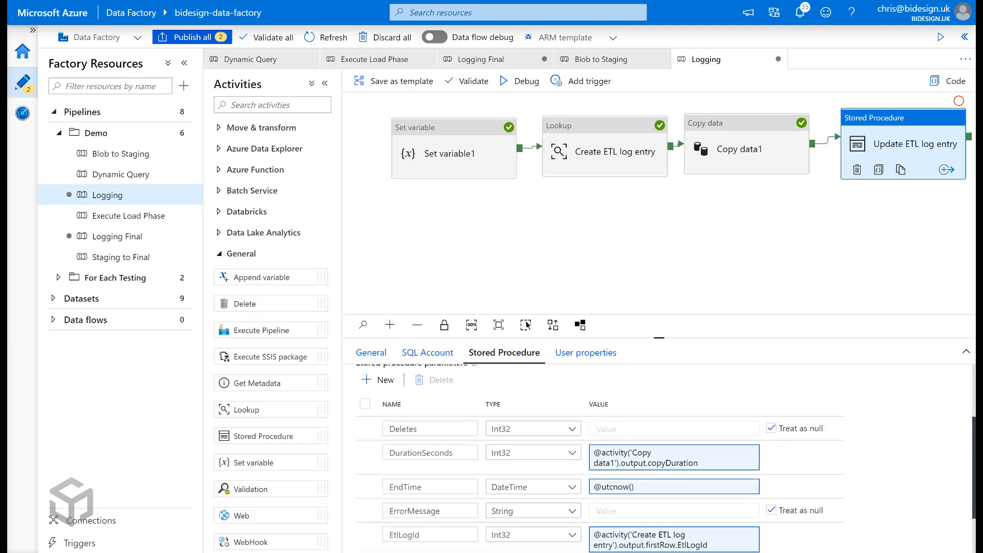
{"action": "scroll", "coordinate": [972, 465], "scroll_direction": "down", "scroll_amount": 1}
{"action": "scroll", "coordinate": [973, 465], "scroll_direction": "down", "scroll_amount": 2}
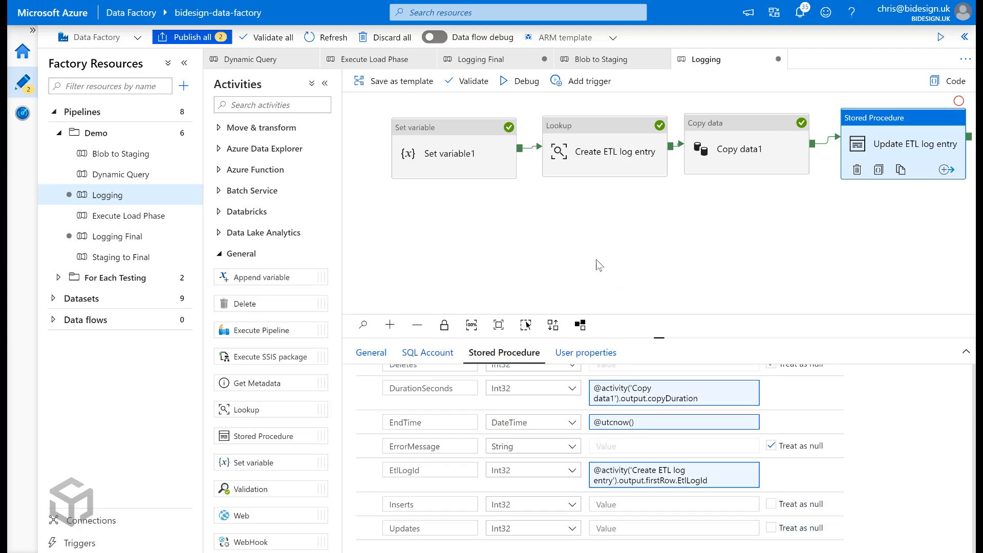
{"action": "left_click", "coordinate": [543, 271]}
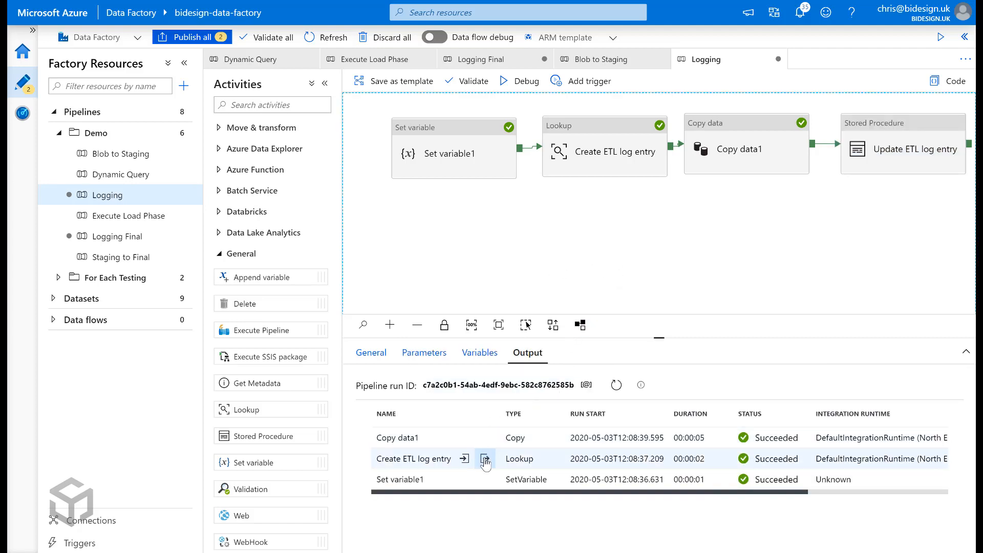
{"action": "left_click", "coordinate": [486, 438]}
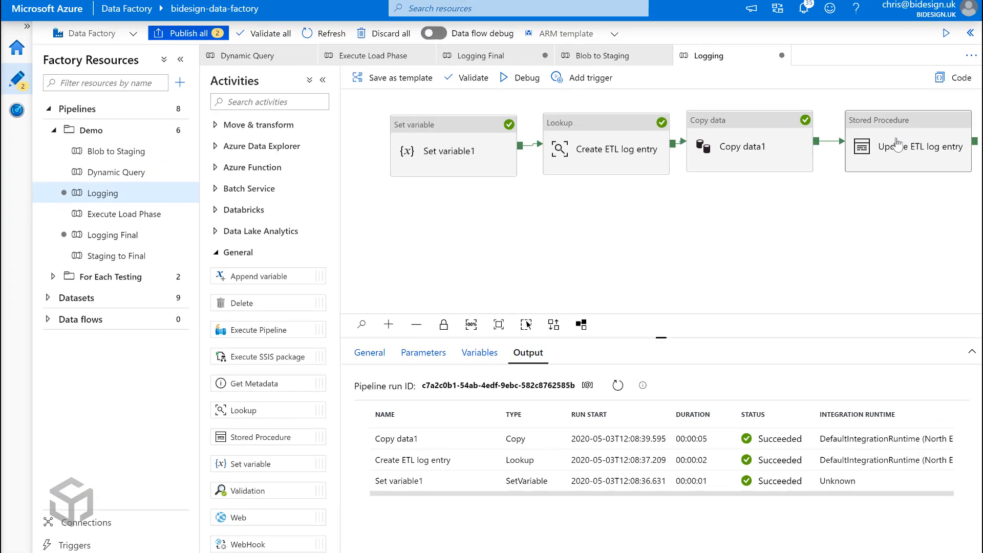
{"action": "left_click", "coordinate": [894, 145]}
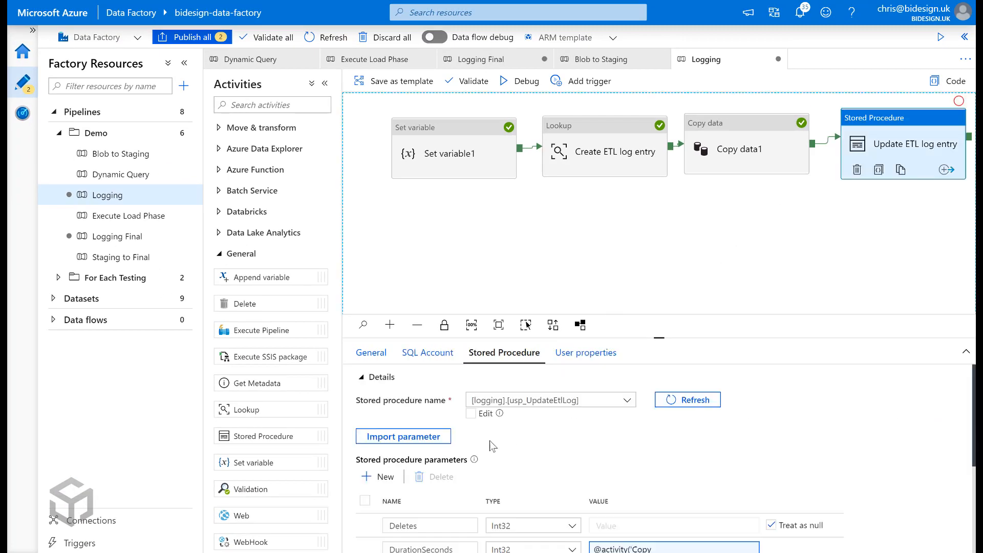
{"action": "scroll", "coordinate": [779, 455], "scroll_direction": "down", "scroll_amount": 3}
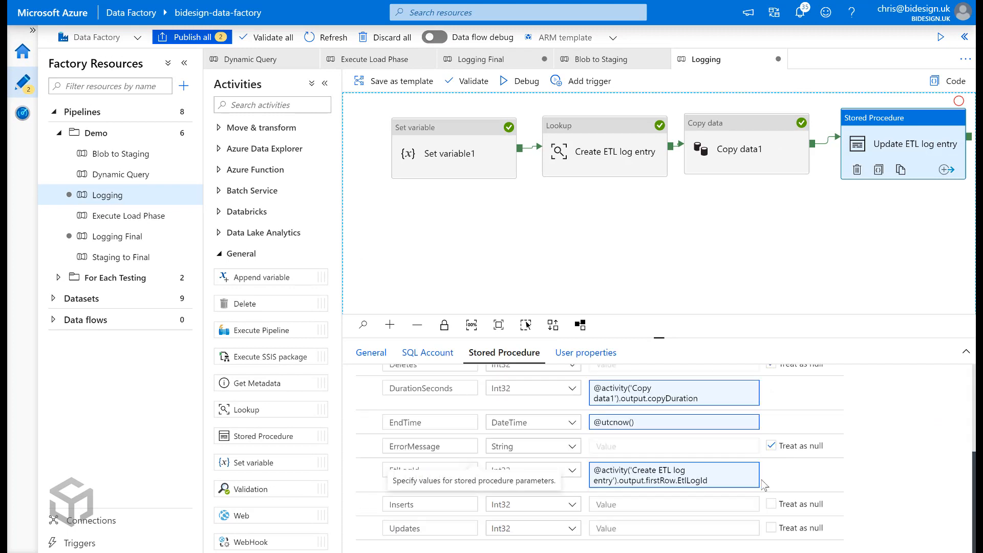
{"action": "left_click", "coordinate": [630, 504]}
{"action": "left_click", "coordinate": [621, 520]}
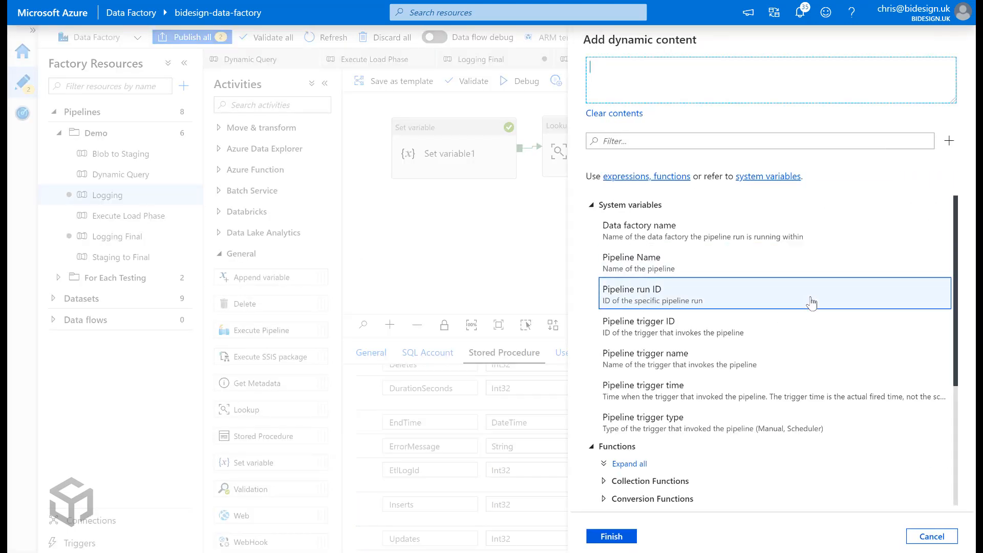
{"action": "scroll", "coordinate": [813, 303], "scroll_direction": "down", "scroll_amount": 4}
{"action": "left_click", "coordinate": [660, 457]}
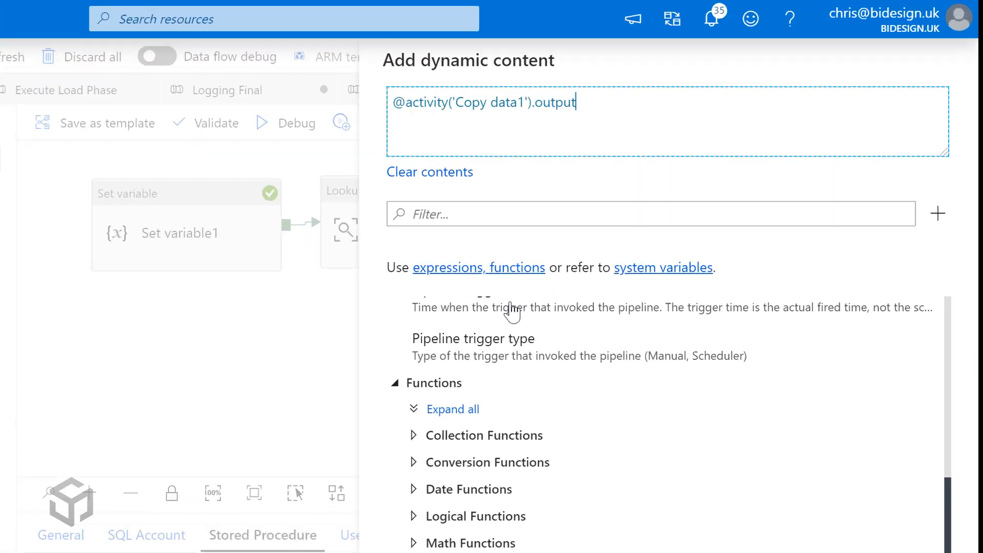
{"action": "type", "text": "."}
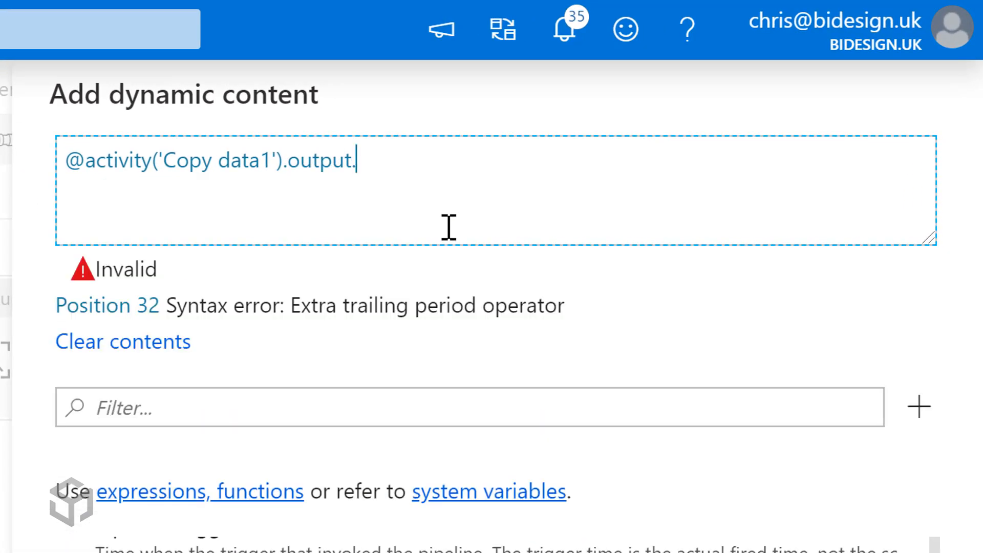
{"action": "type", "text": "rowsCop"}
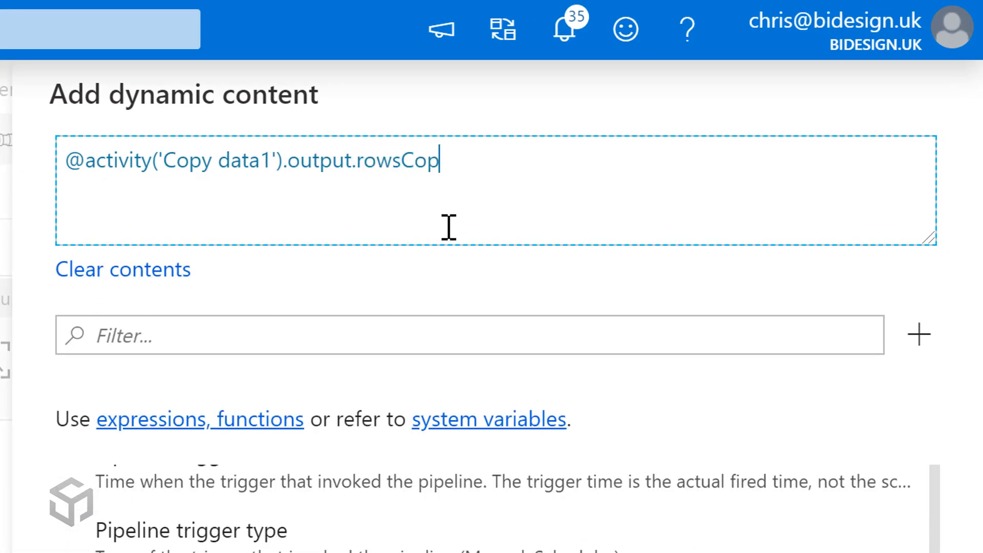
{"action": "type", "text": "ied"}
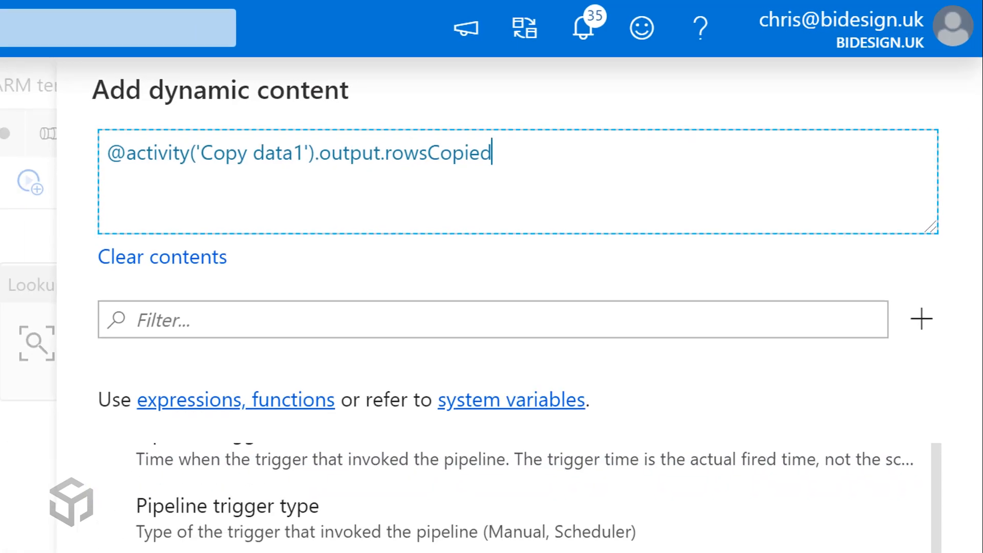
{"action": "left_click", "coordinate": [600, 536]}
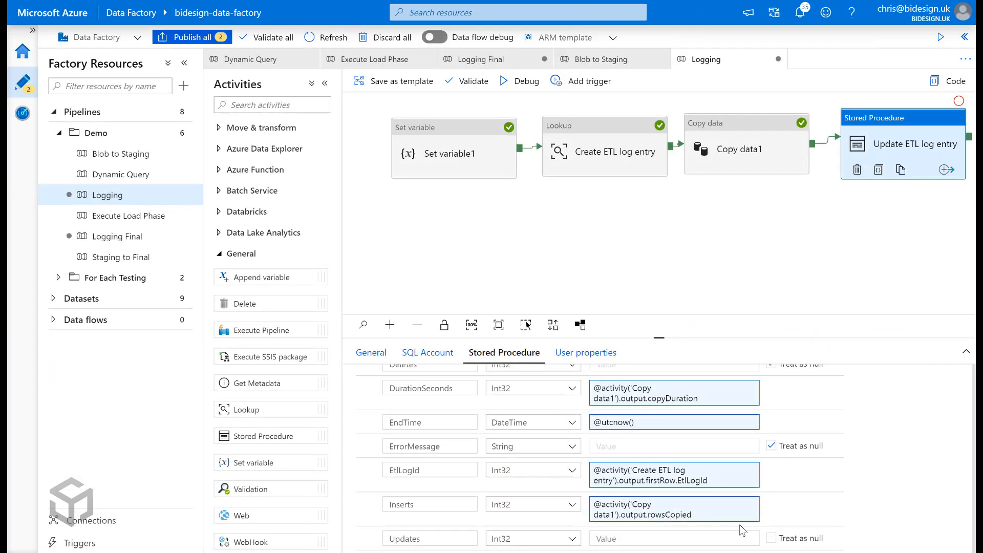
{"action": "left_click", "coordinate": [771, 538]}
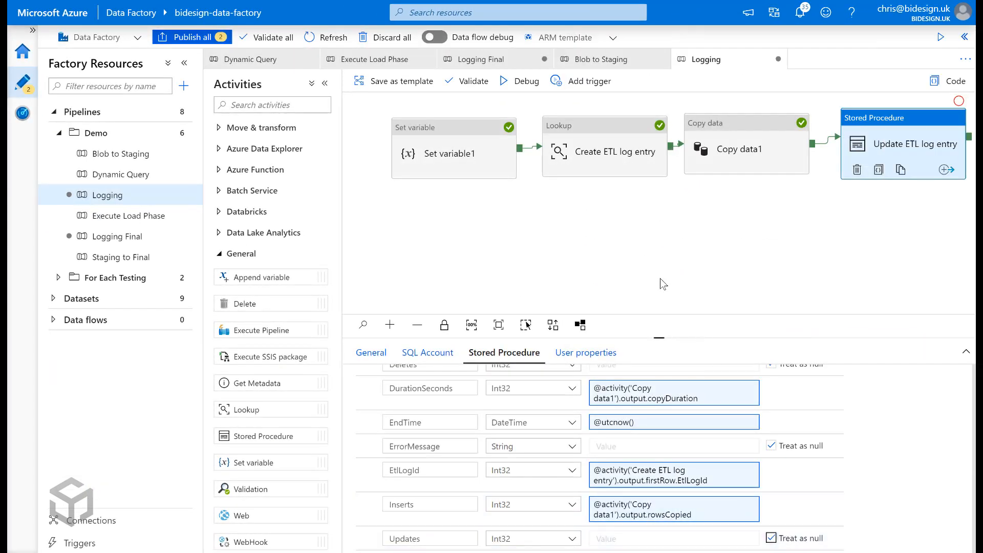
- Run the Logging pipeline in debug mode and refresh its activity run output
{"action": "left_click", "coordinate": [668, 255]}
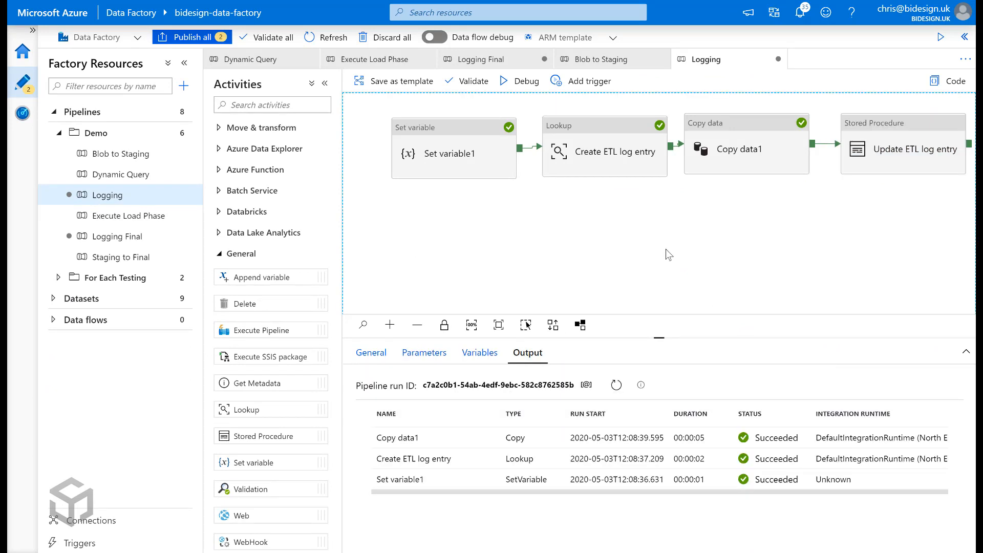
{"action": "left_click", "coordinate": [526, 85]}
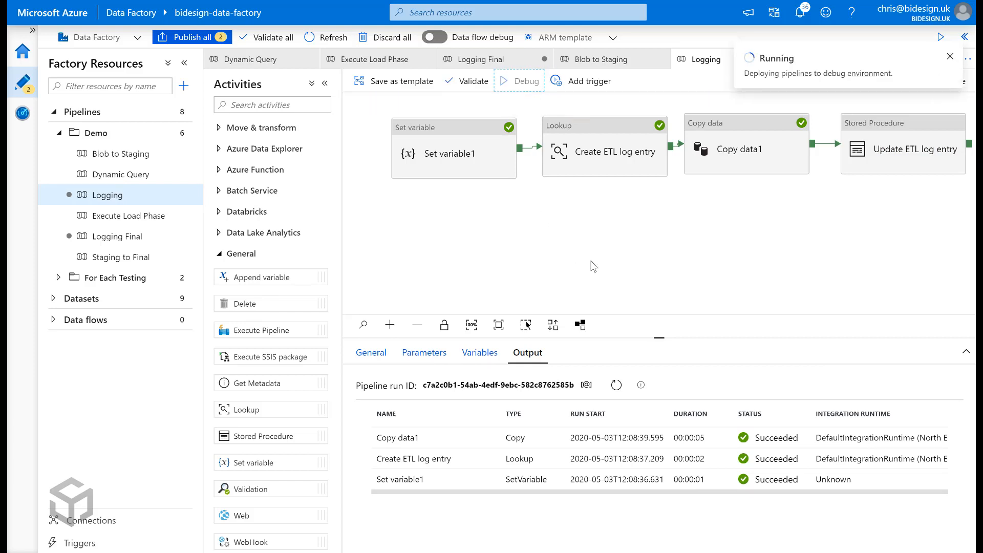
{"action": "left_click", "coordinate": [615, 388]}
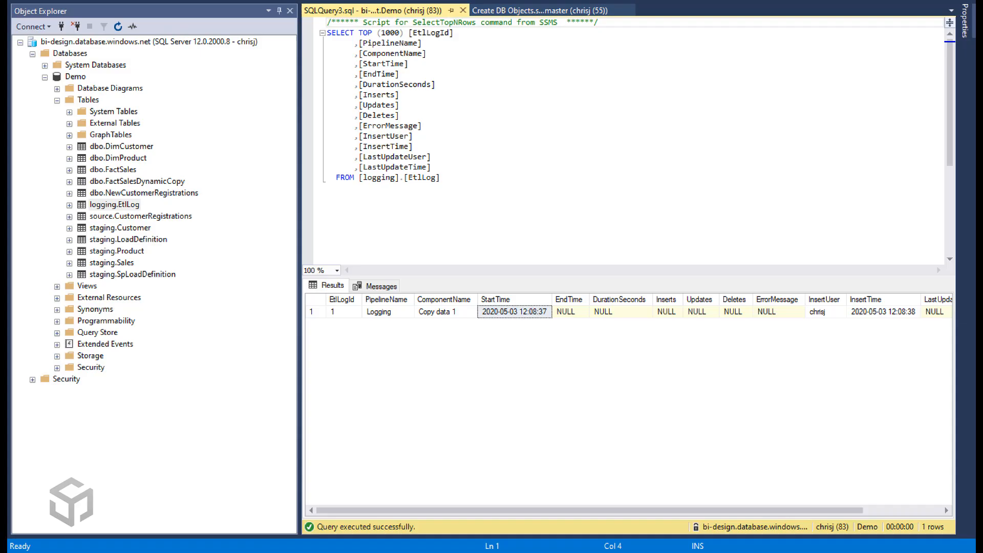
- Switch to SQL Server Management Studio, rerun the logging.EtlLog query and examine the new row's EndTime, DurationSeconds and Inserts values
{"action": "left_click", "coordinate": [545, 210]}
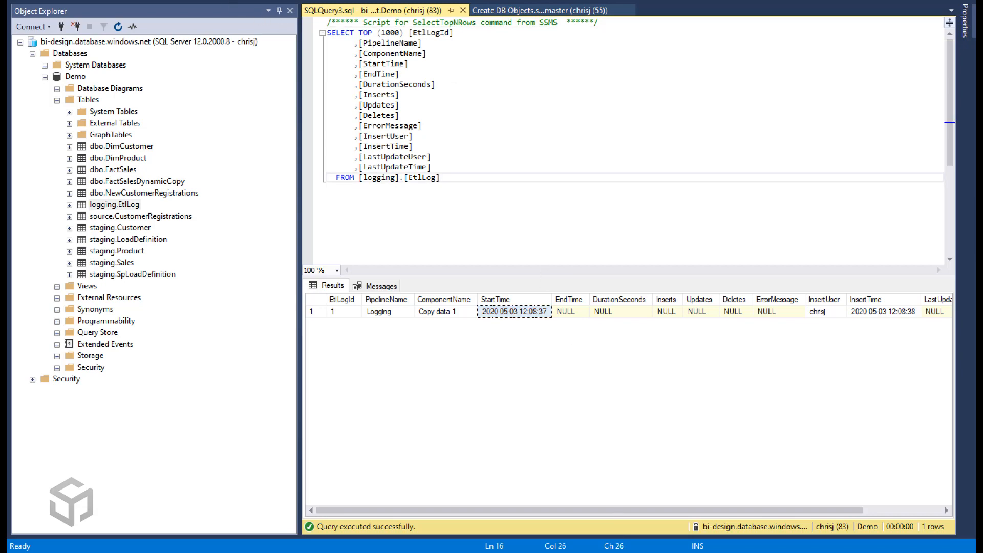
{"action": "key", "text": "F5"}
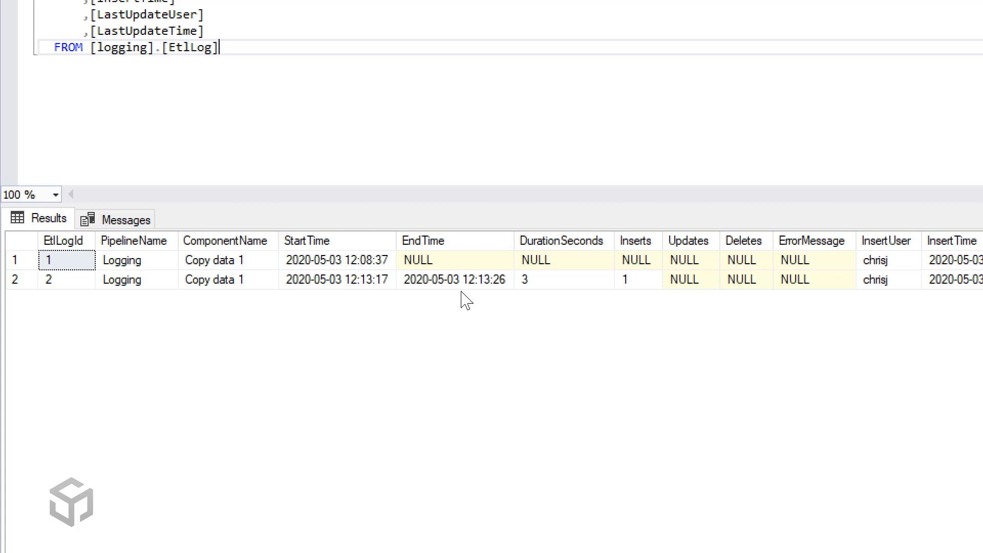
{"action": "left_click", "coordinate": [478, 281]}
{"action": "left_click", "coordinate": [560, 285]}
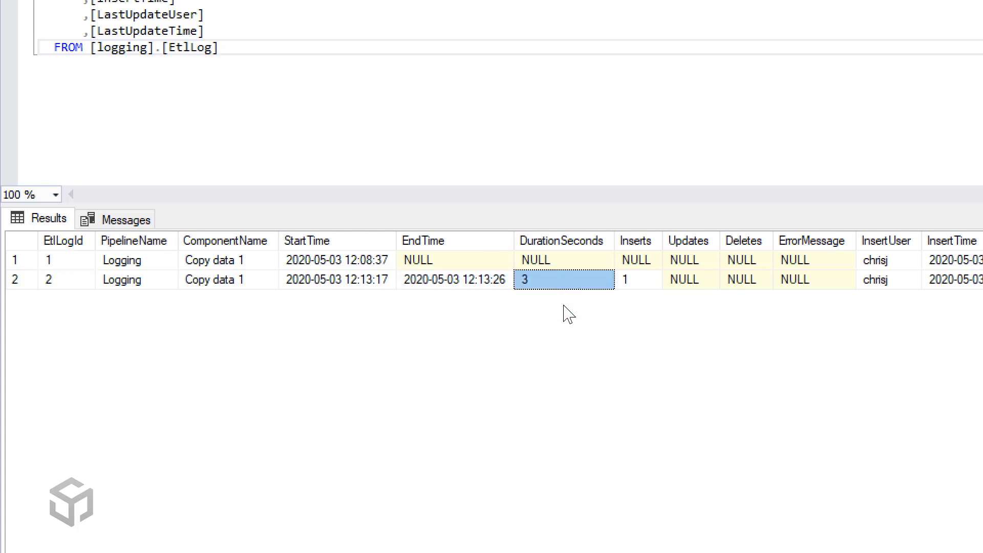
{"action": "left_click", "coordinate": [640, 285]}
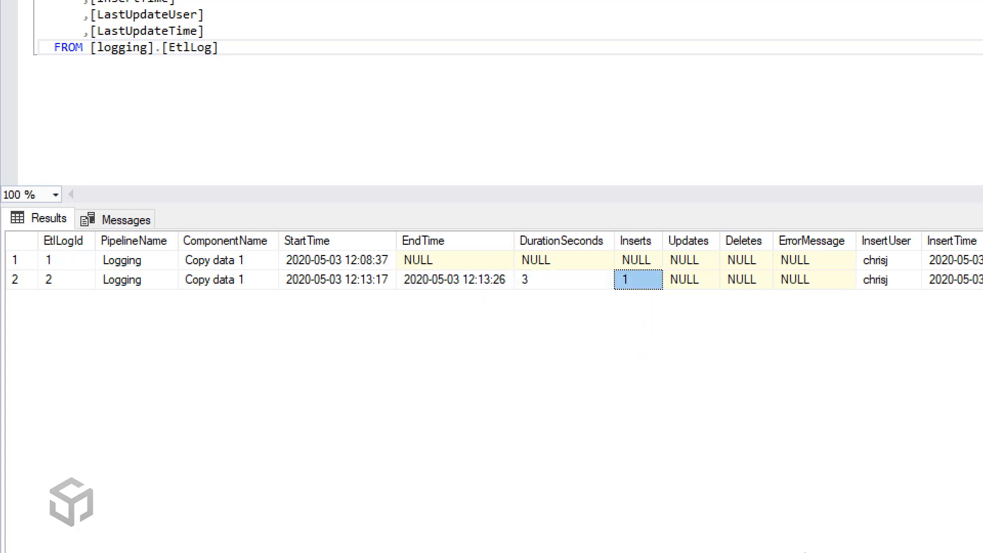
{"action": "left_click_drag", "start_coordinate": [787, 552], "coordinate": [687, 551]}
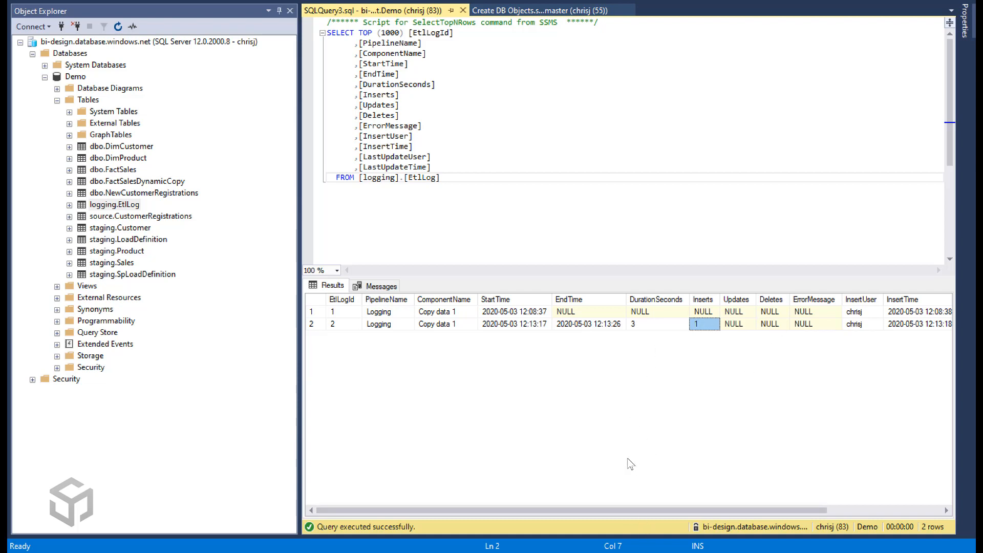
- Switch to Azure Data Factory and break the HighWaterMark query in Set variable1 by misspelling WHERE as WHER
{"action": "left_click", "coordinate": [433, 552]}
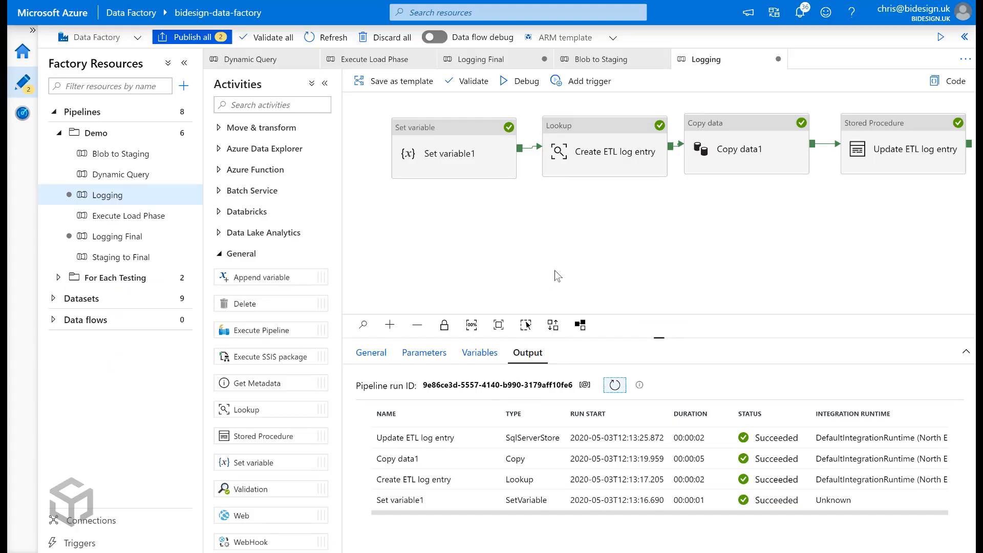
{"action": "left_click", "coordinate": [459, 163]}
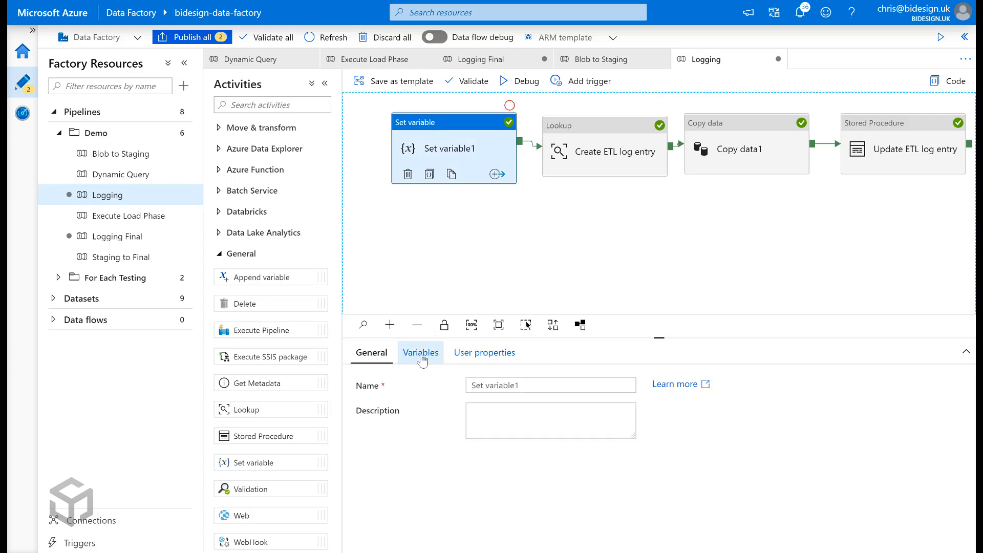
{"action": "left_click", "coordinate": [420, 356]}
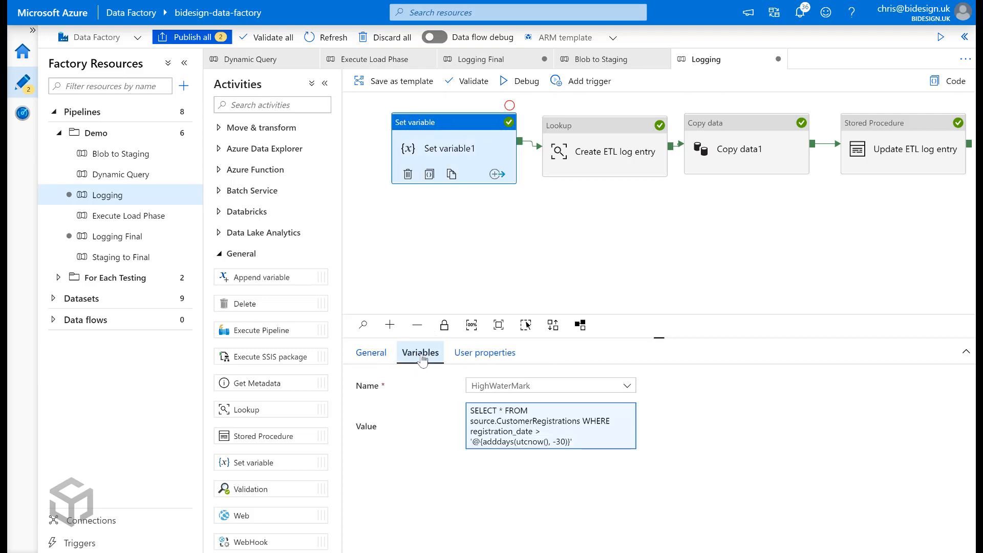
{"action": "left_click", "coordinate": [609, 425]}
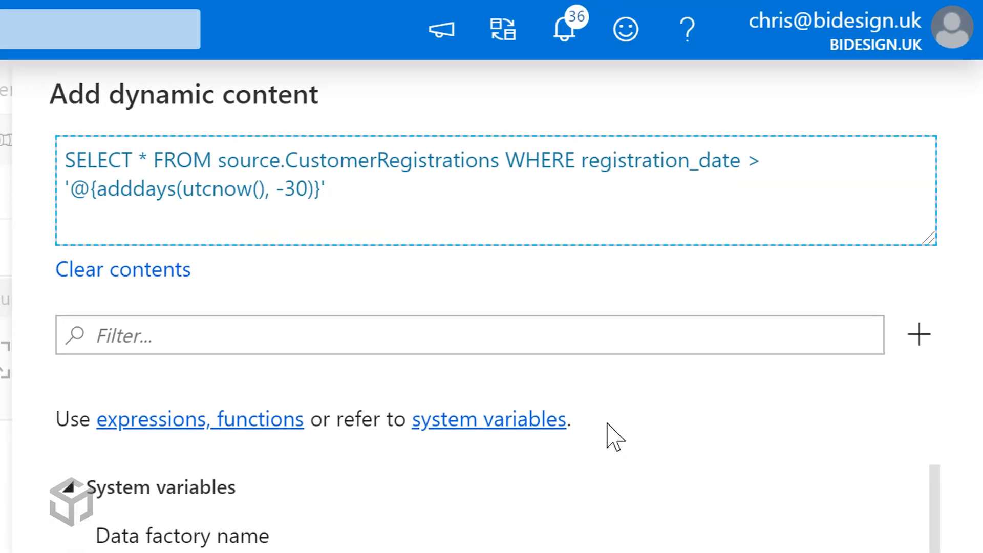
{"action": "key", "text": "BackSpace"}
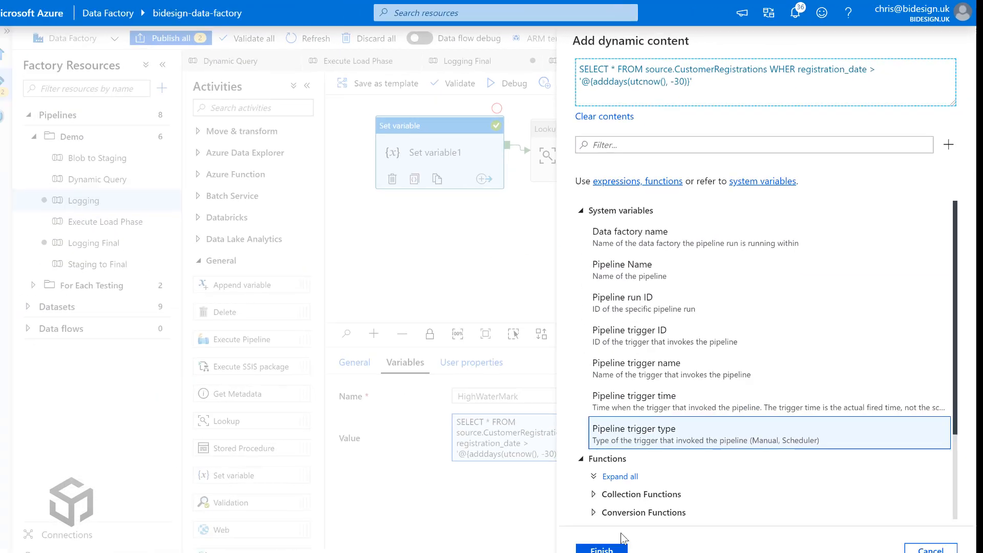
{"action": "left_click", "coordinate": [625, 539]}
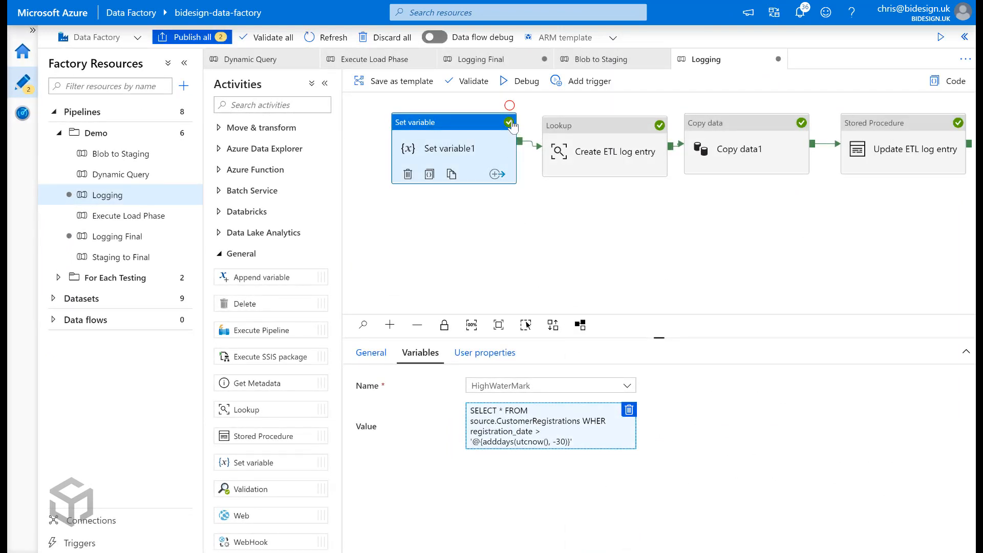
- Run the Logging pipeline in debug mode and examine the errors and Message property in the Copy data1 output
{"action": "left_click", "coordinate": [528, 84]}
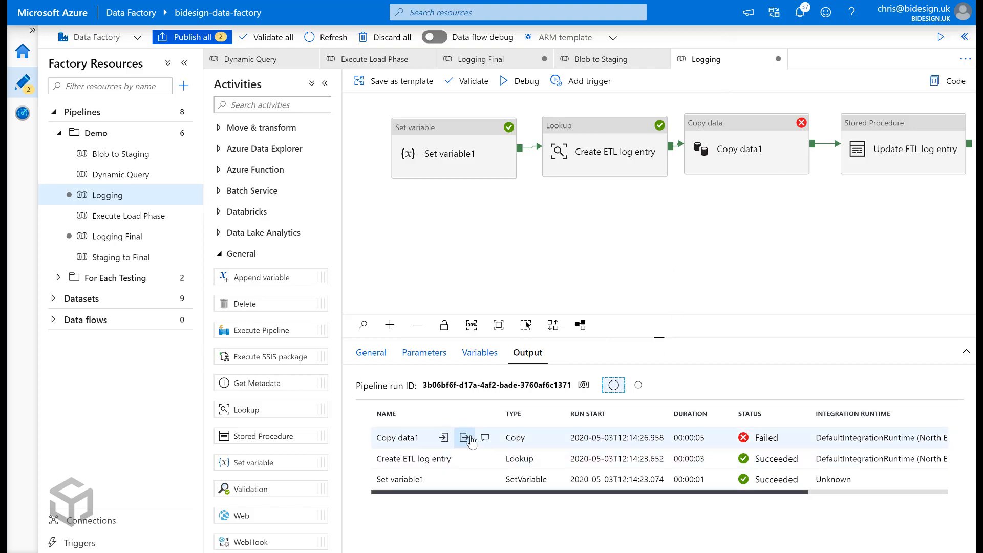
{"action": "left_click", "coordinate": [466, 438]}
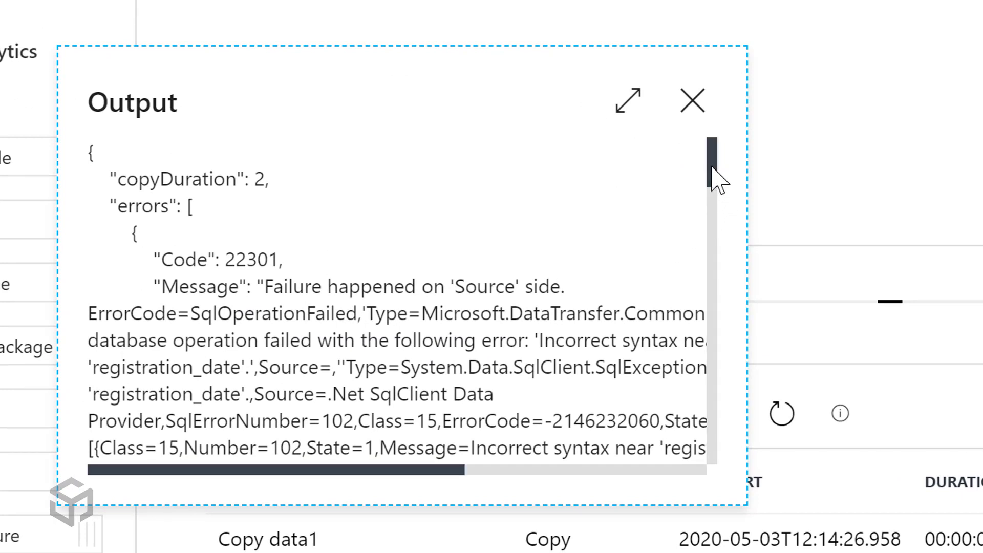
{"action": "left_click_drag", "start_coordinate": [713, 167], "coordinate": [687, 195]}
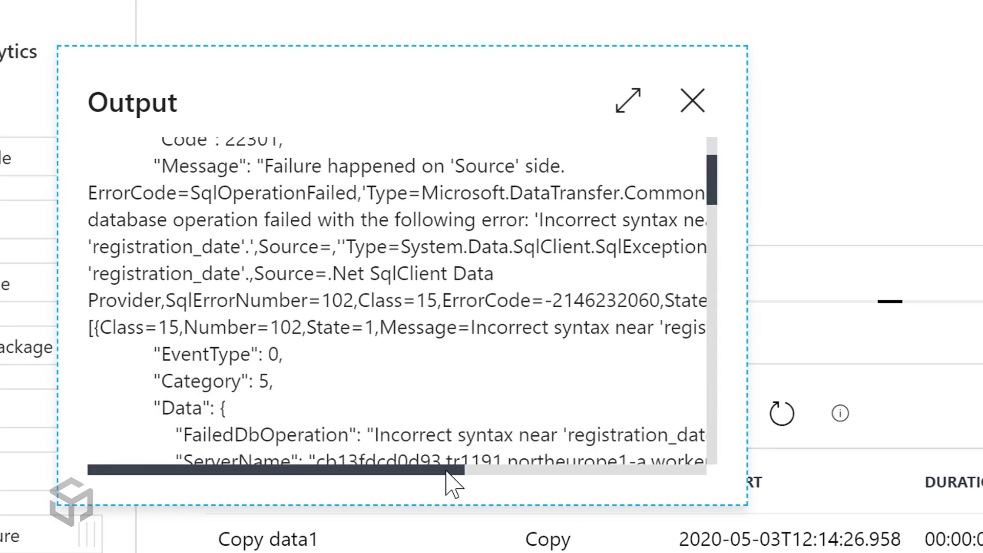
{"action": "left_click_drag", "start_coordinate": [459, 470], "coordinate": [358, 461]}
{"action": "double_click", "coordinate": [184, 169]}
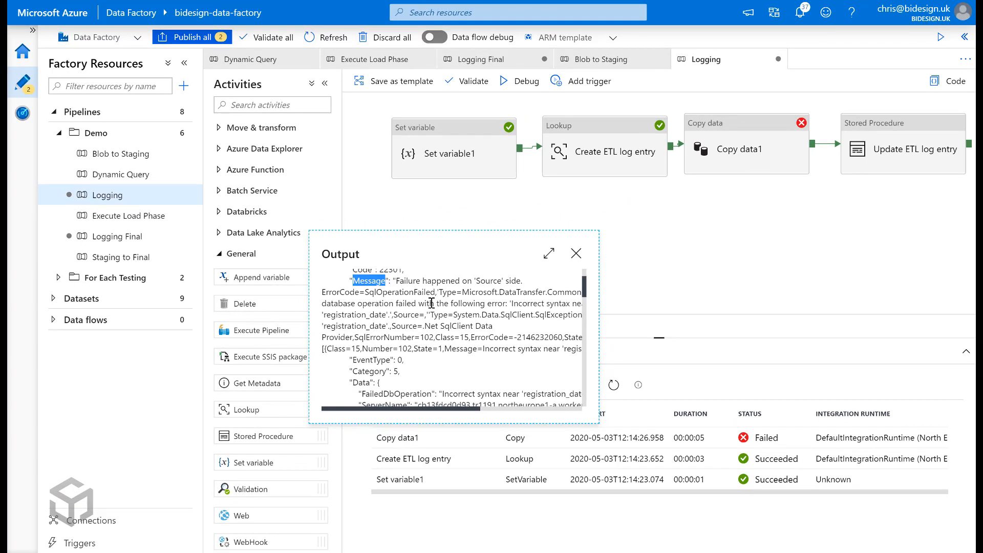
{"action": "left_click", "coordinate": [576, 254]}
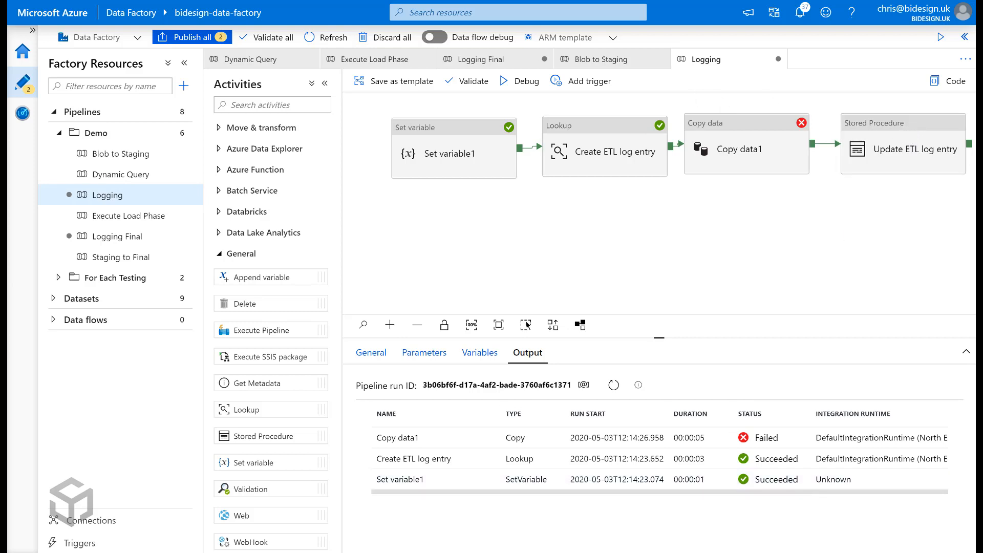
- Switch to SQL Server Management Studio and rerun the logging.EtlLog query to check the entry for the latest run
{"action": "key", "text": "alt+Tab"}
{"action": "left_click", "coordinate": [470, 214]}
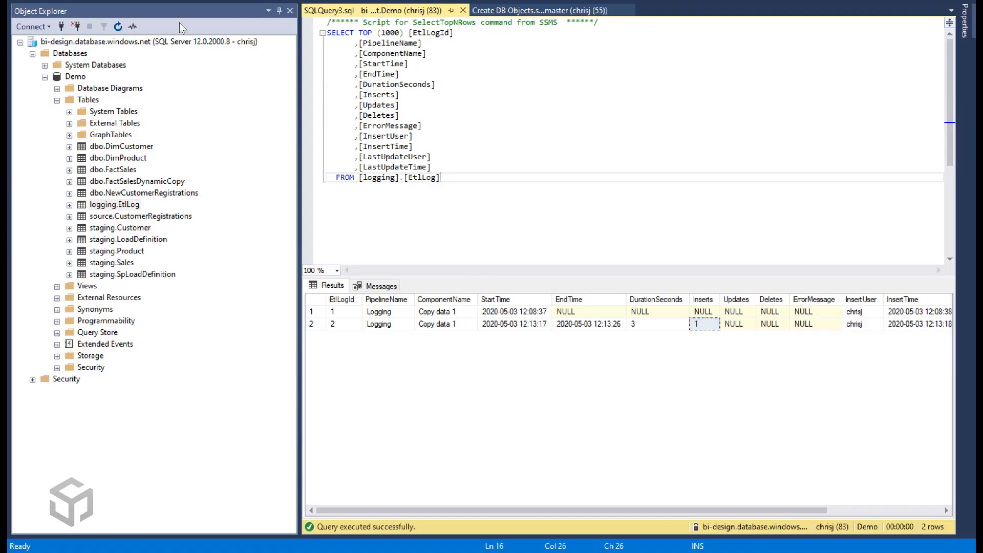
{"action": "key", "text": "F5"}
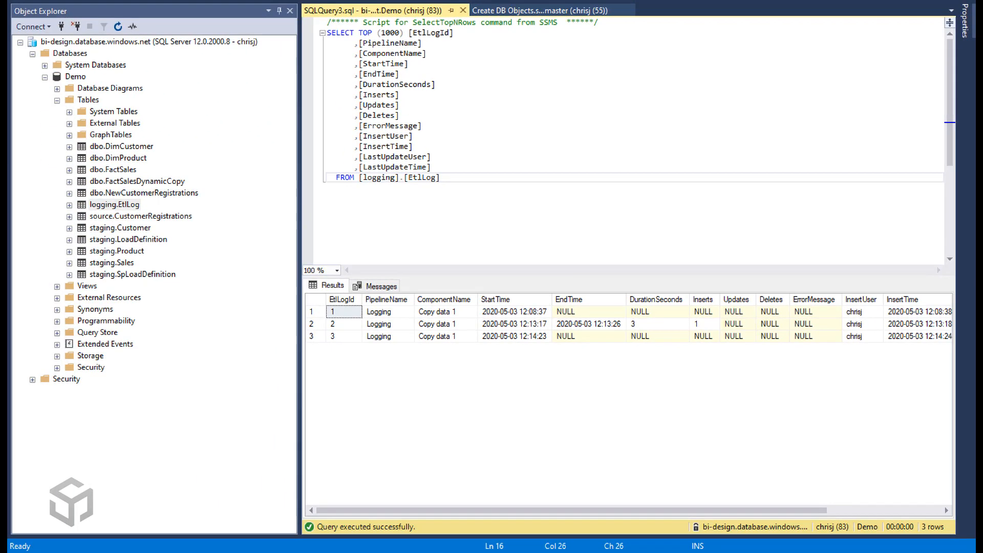
- Switch back to Azure Data Factory and check the condition options on the dependency between Copy data1 and Update ETL log entry
{"action": "key", "text": "alt+Tab"}
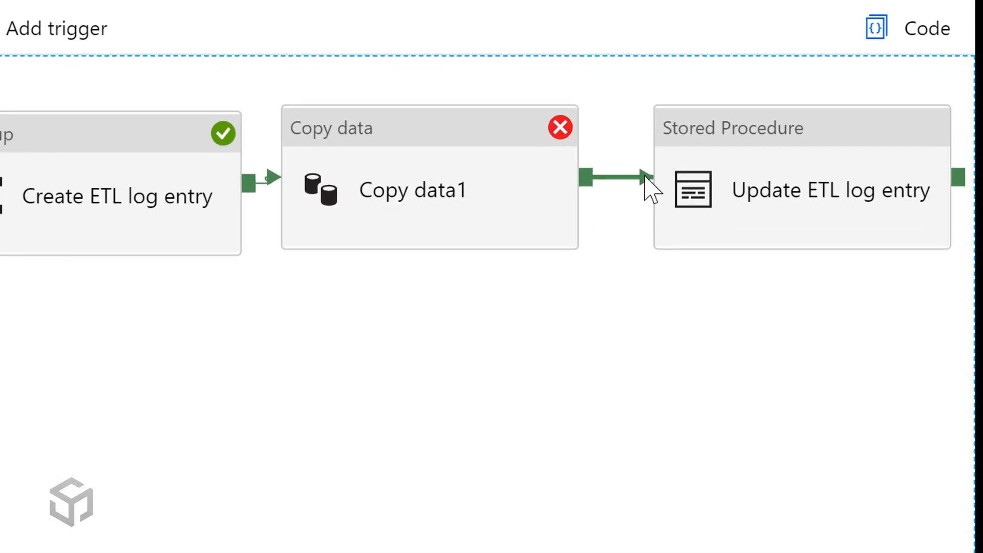
{"action": "right_click", "coordinate": [646, 177]}
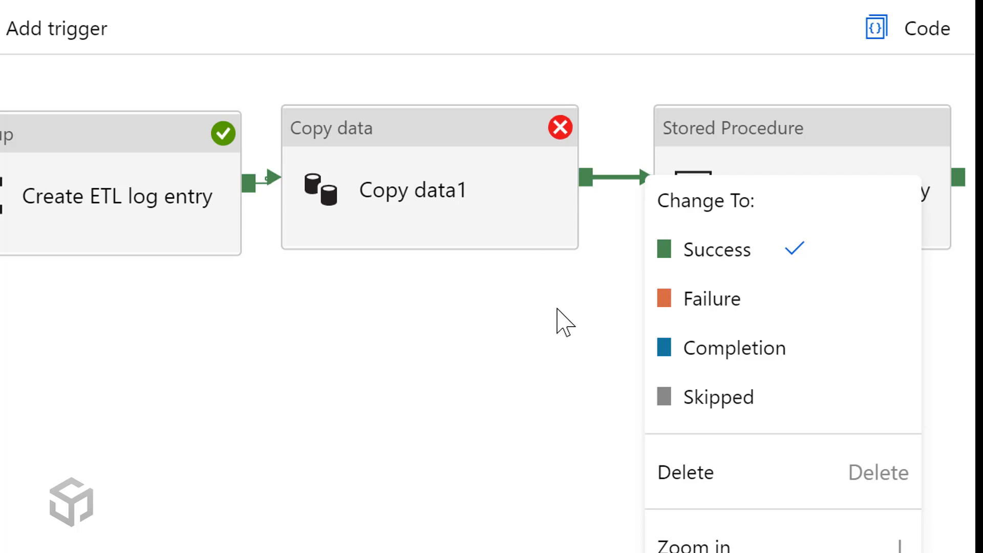
{"action": "left_click", "coordinate": [566, 321]}
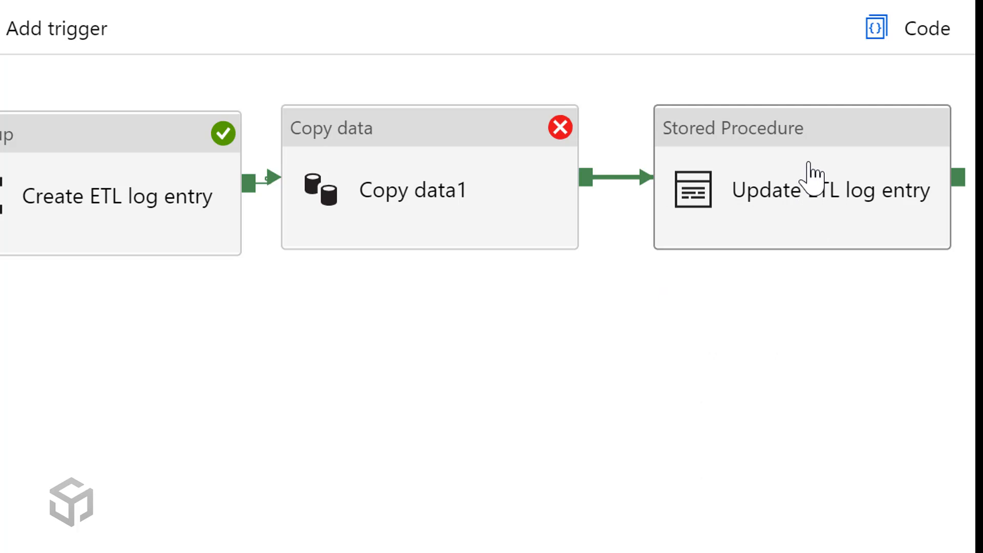
- Rename the Update ETL log entry stored procedure activity to Update ETL log entry on success
{"action": "left_click", "coordinate": [806, 213]}
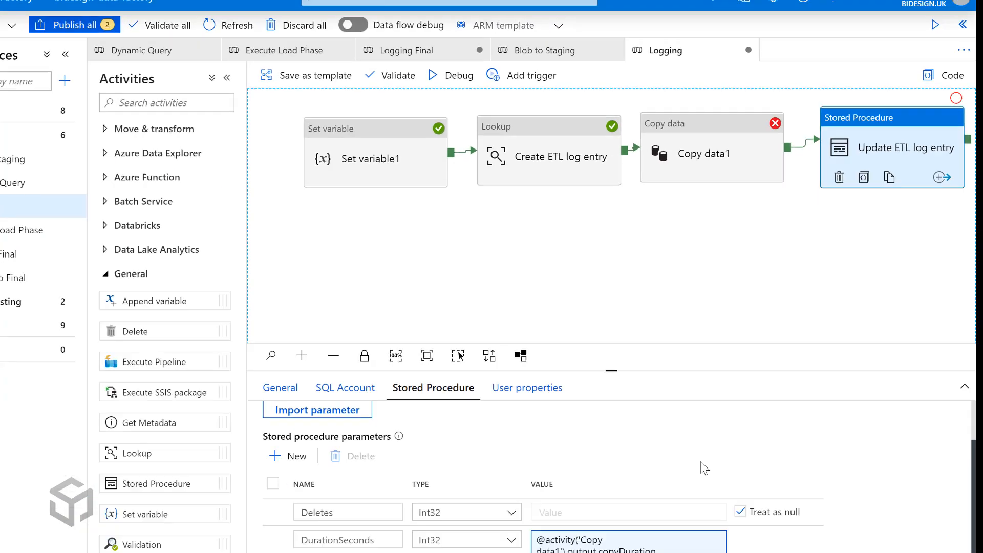
{"action": "scroll", "coordinate": [701, 462], "scroll_direction": "down", "scroll_amount": 1}
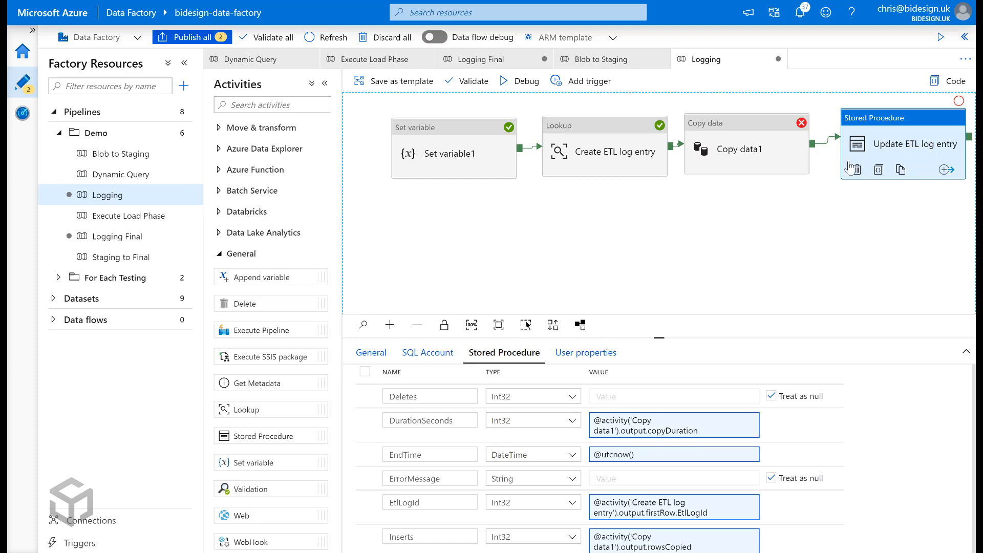
{"action": "left_click", "coordinate": [372, 352]}
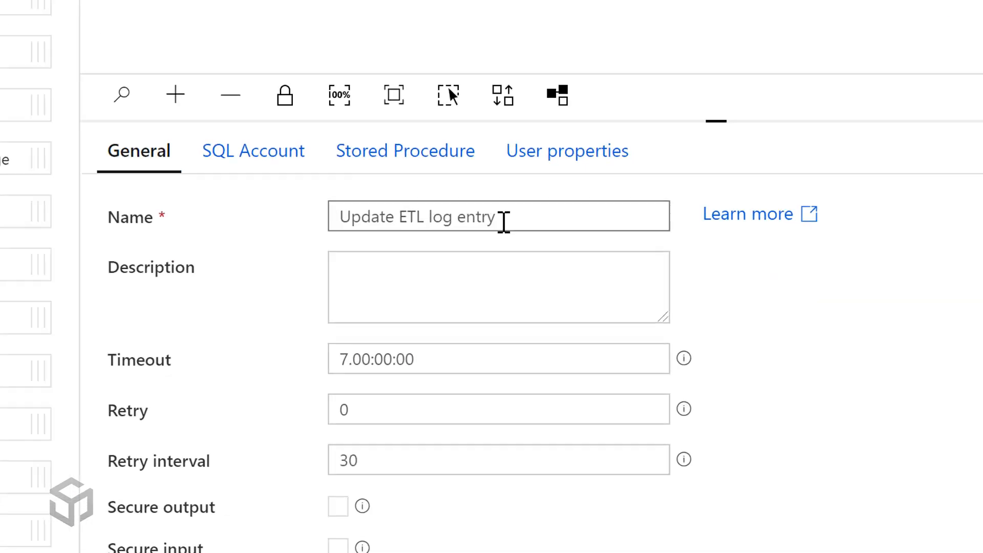
{"action": "left_click", "coordinate": [525, 214]}
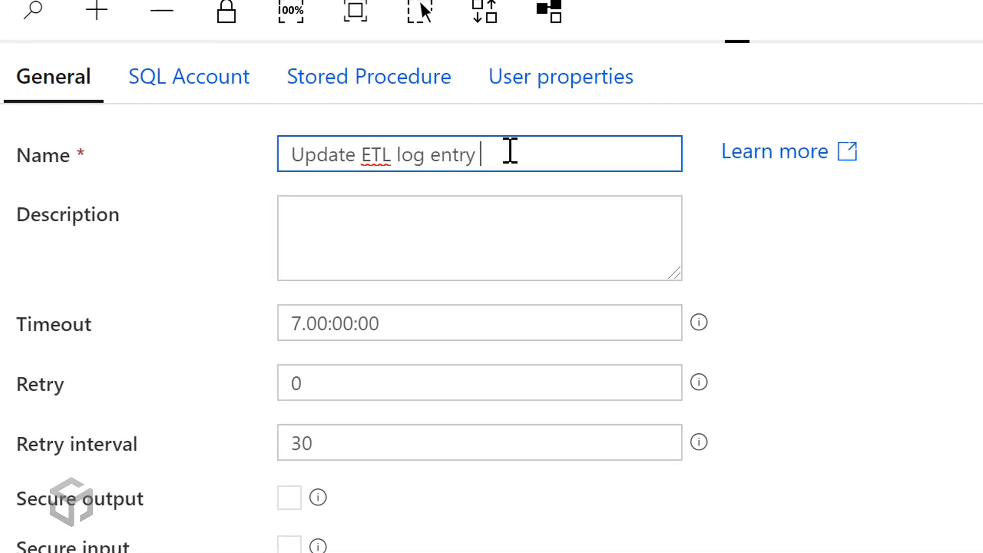
{"action": "type", "text": "on success"}
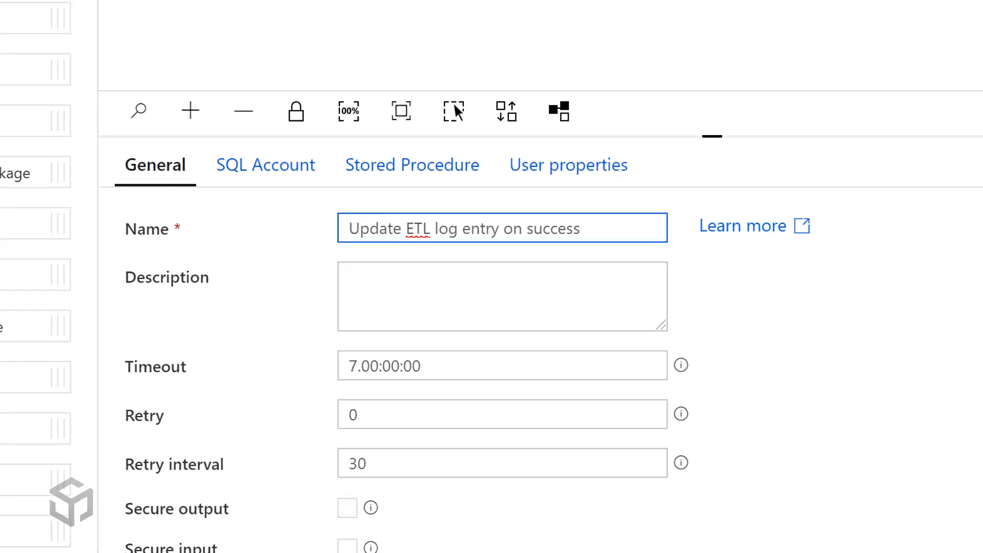
{"action": "left_click", "coordinate": [822, 193]}
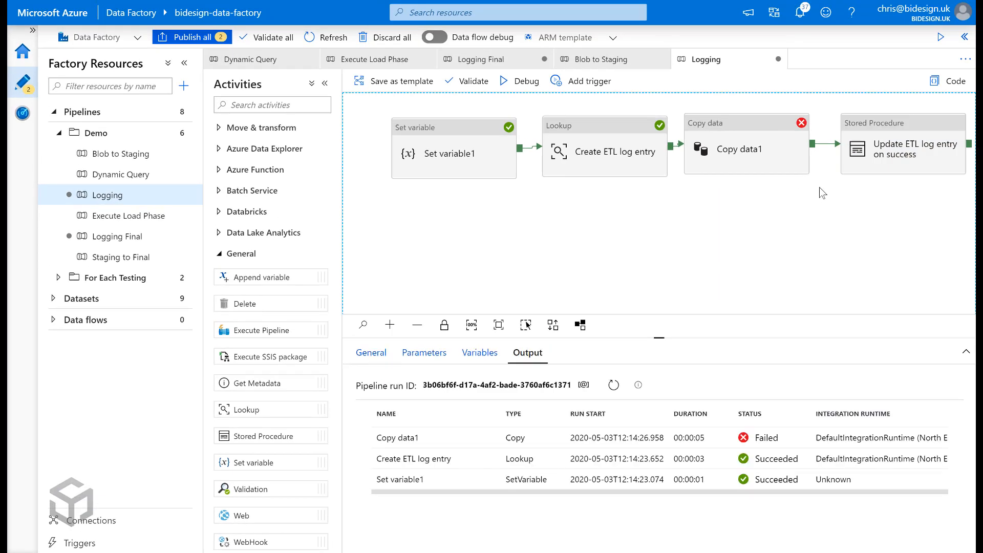
- Duplicate Update ETL log entry on success, place the copy beneath it and name it Update ETL log entry on failure
{"action": "left_click", "coordinate": [914, 162]}
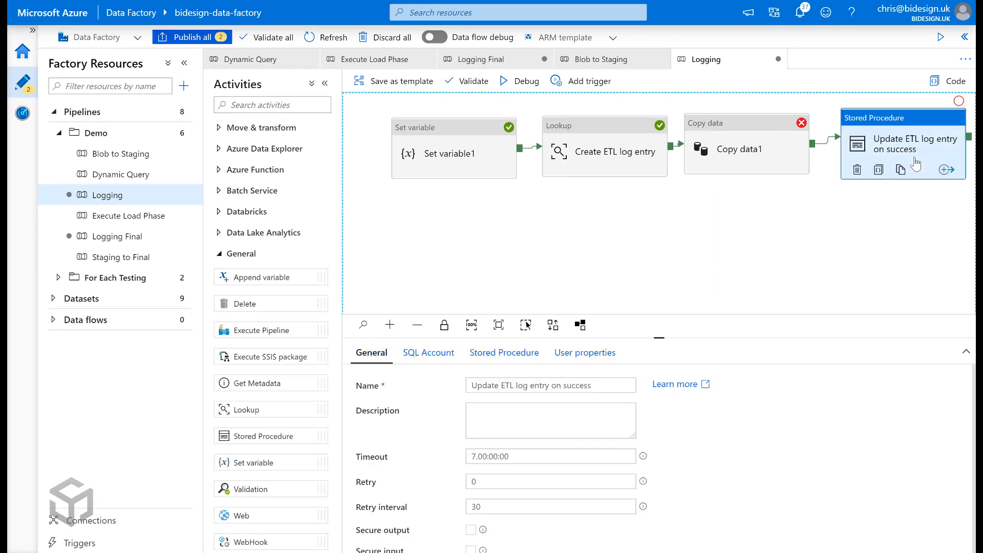
{"action": "key", "text": "ctrl+c"}
{"action": "key", "text": "ctrl+v"}
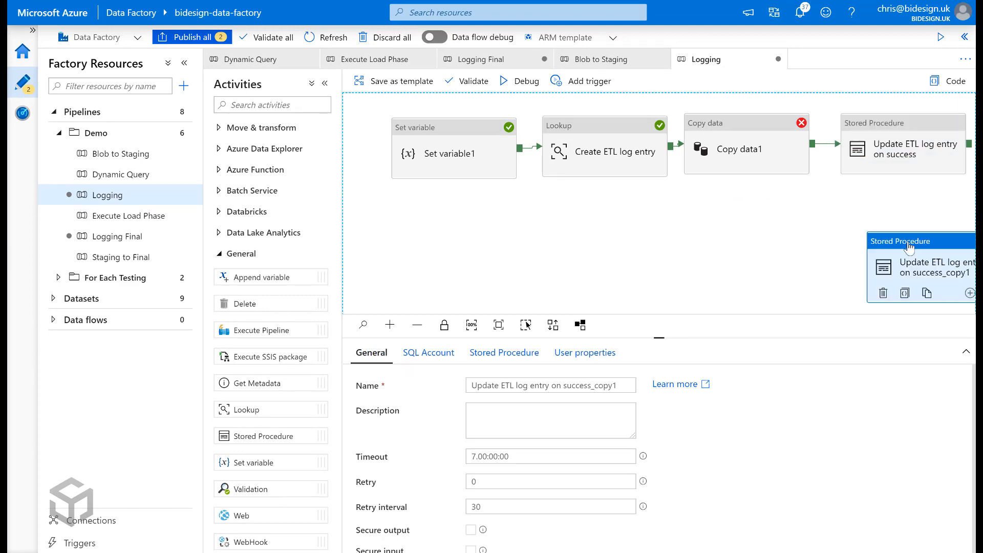
{"action": "left_click_drag", "start_coordinate": [916, 244], "coordinate": [882, 208]}
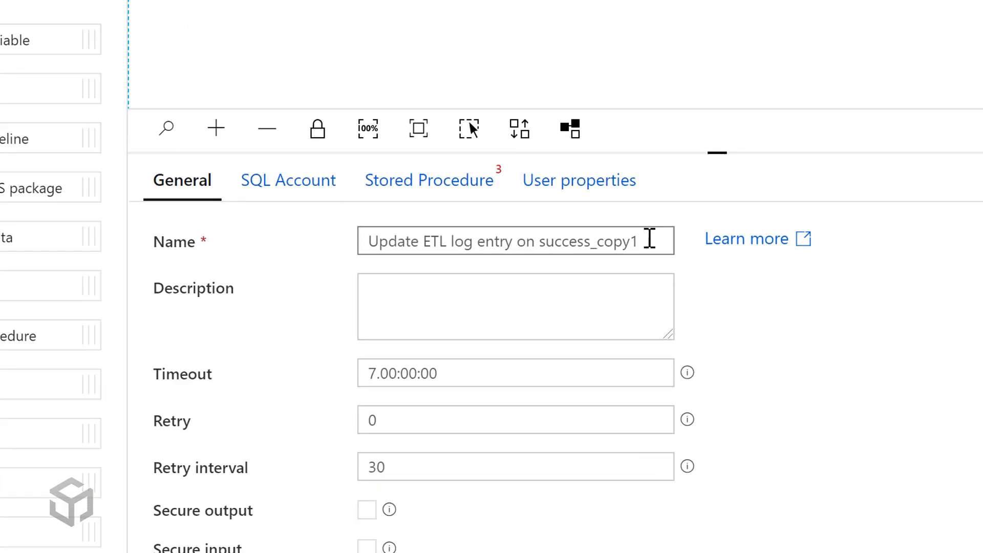
{"action": "left_click_drag", "start_coordinate": [617, 385], "coordinate": [569, 391]}
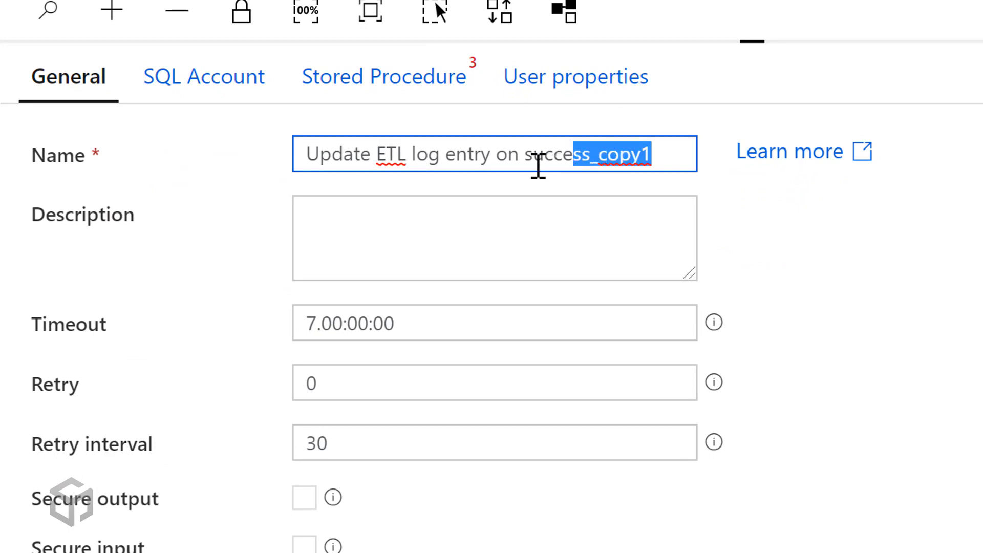
{"action": "left_click_drag", "start_coordinate": [538, 165], "coordinate": [529, 165]}
{"action": "type", "text": "failure"}
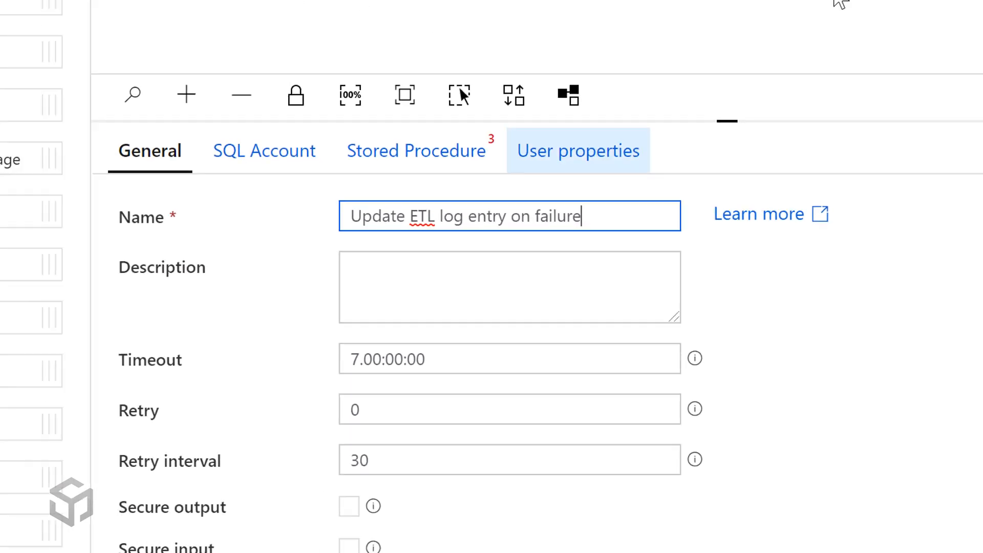
{"action": "left_click", "coordinate": [870, 4]}
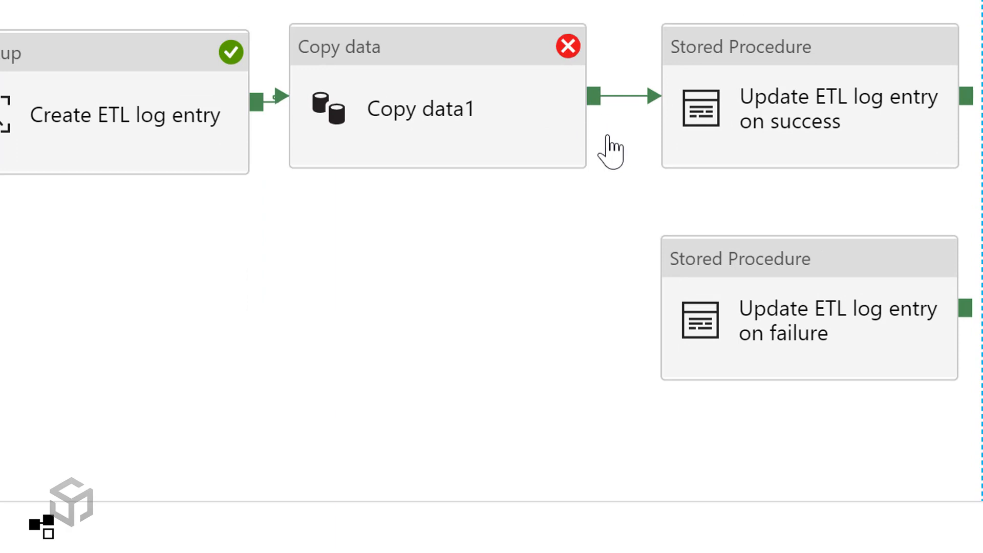
- Connect Copy data1 to Update ETL log entry on failure and change the dependency condition to Failure
{"action": "left_click_drag", "start_coordinate": [594, 95], "coordinate": [681, 370]}
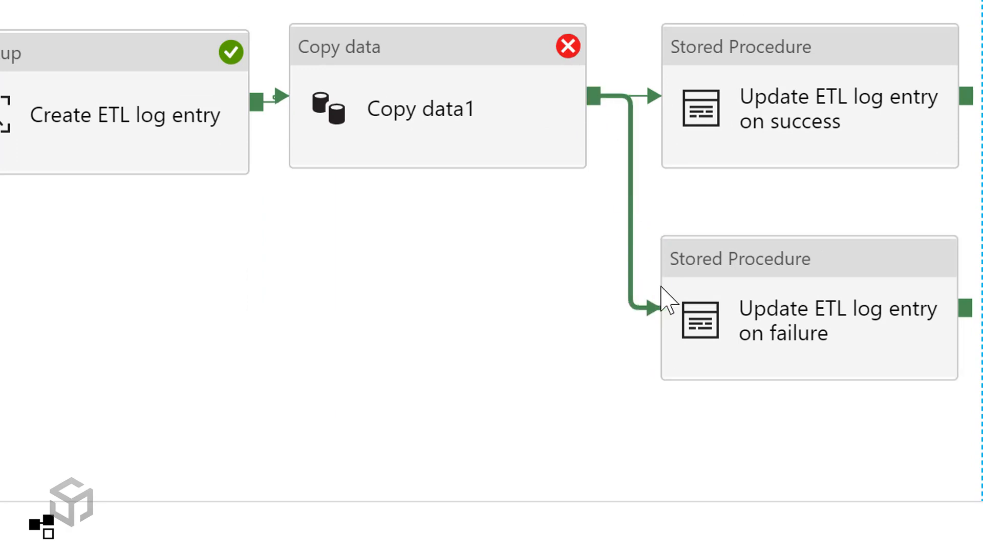
{"action": "right_click", "coordinate": [651, 309]}
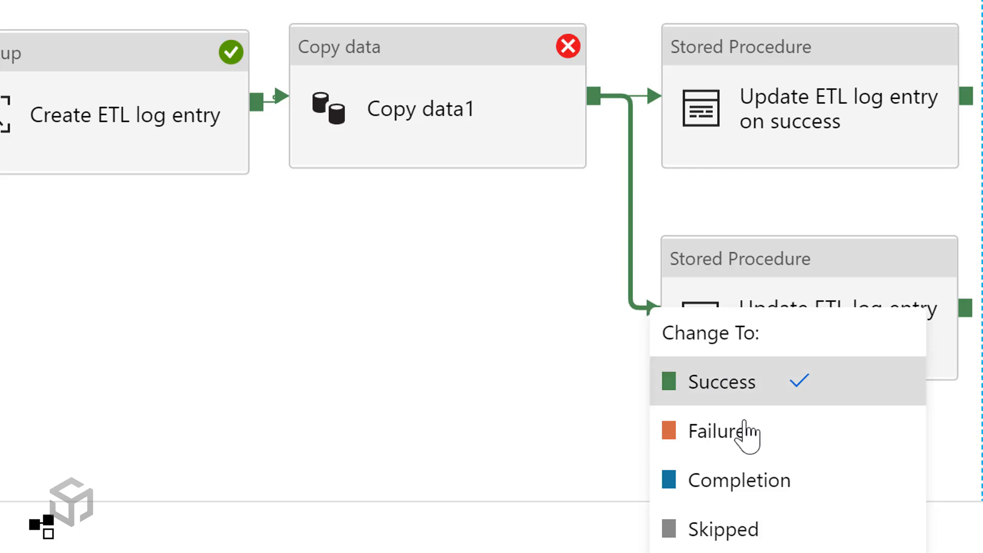
{"action": "left_click", "coordinate": [752, 450]}
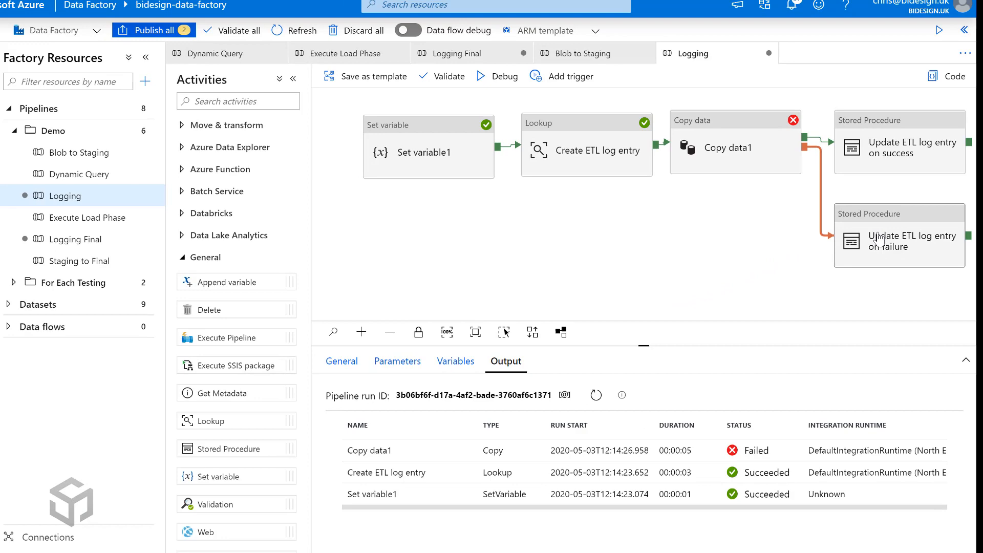
- Turn off Treat as null for the ErrorMessage parameter of the Update ETL log entry on failure stored procedure
{"action": "left_click", "coordinate": [796, 295]}
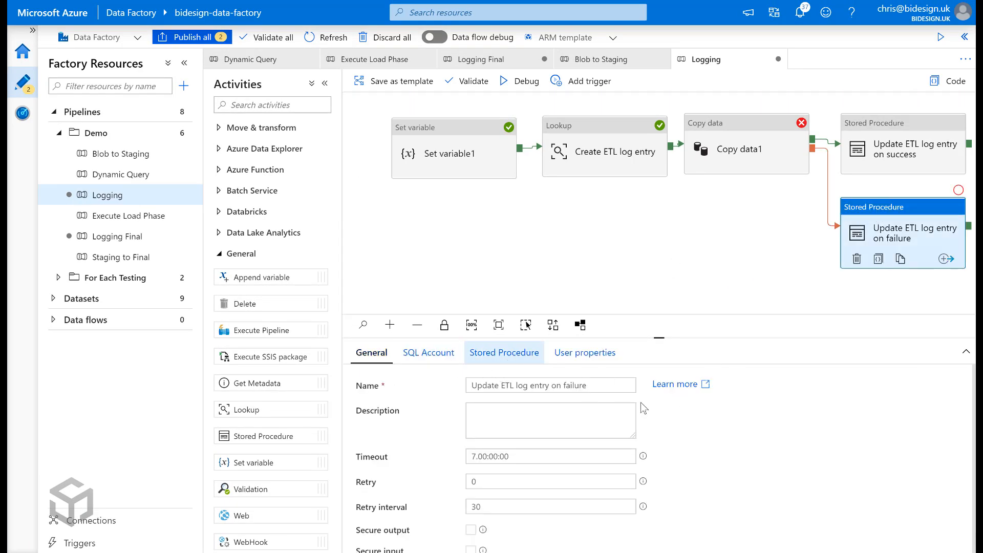
{"action": "left_click", "coordinate": [507, 354]}
{"action": "scroll", "coordinate": [726, 425], "scroll_direction": "down", "scroll_amount": 2}
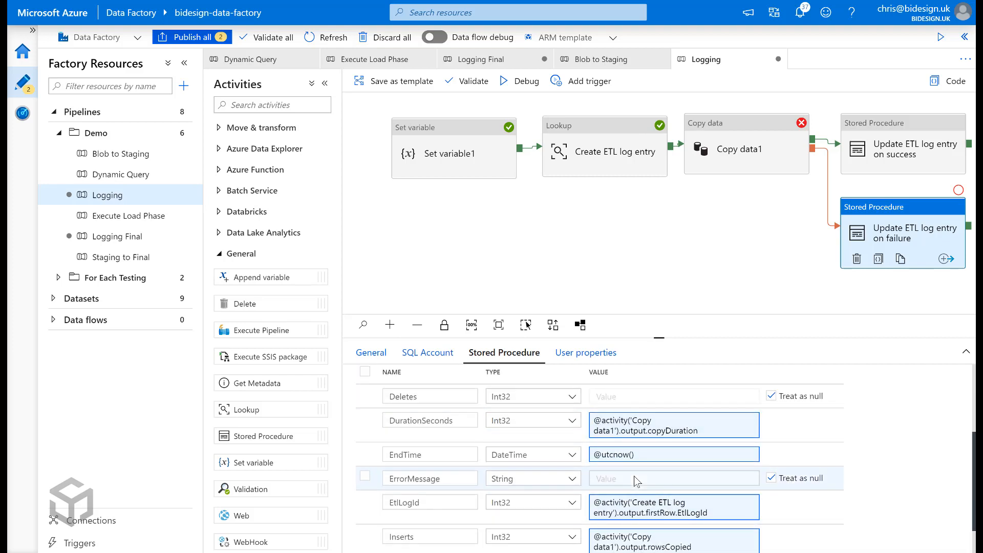
{"action": "left_click", "coordinate": [771, 478]}
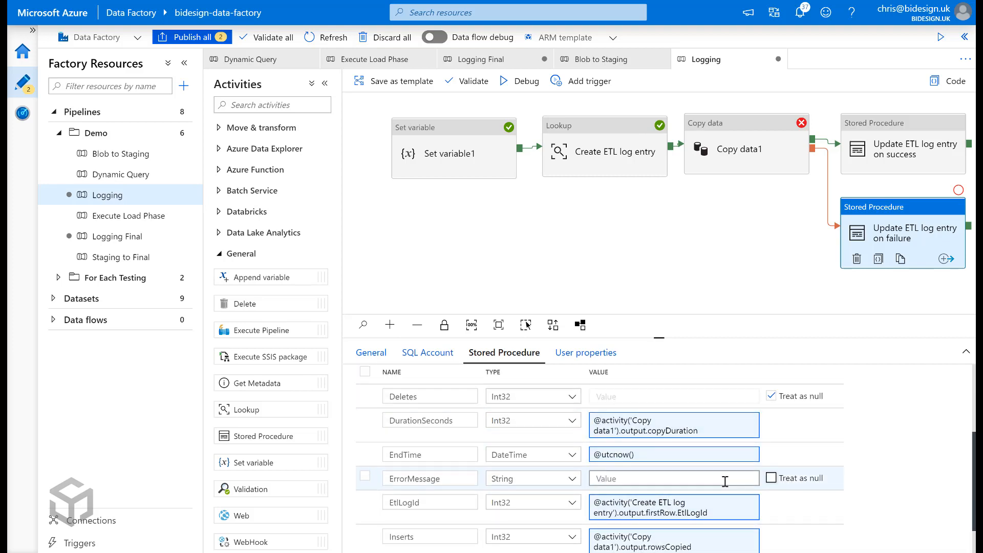
{"action": "left_click", "coordinate": [690, 478]}
{"action": "left_click", "coordinate": [659, 494]}
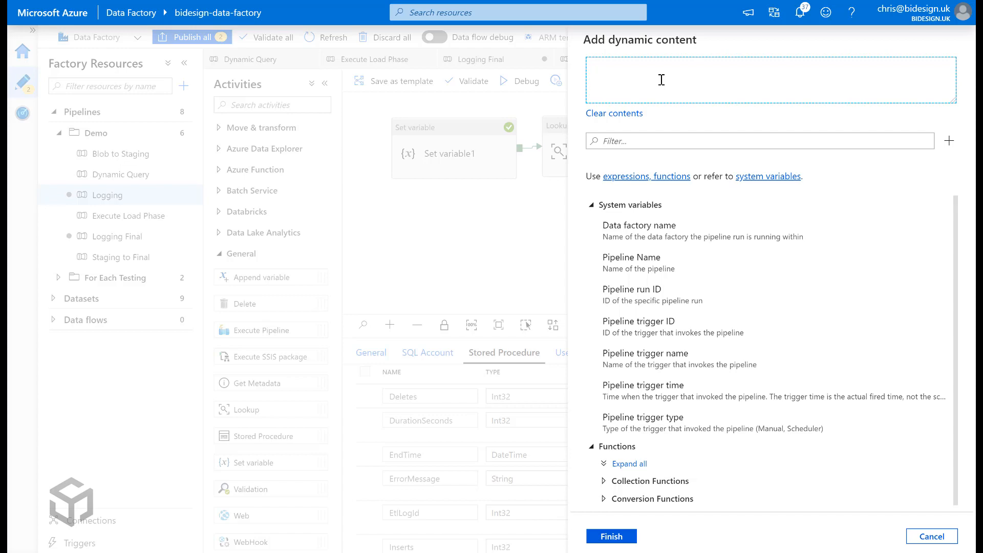
{"action": "scroll", "coordinate": [717, 379], "scroll_direction": "down", "scroll_amount": 4}
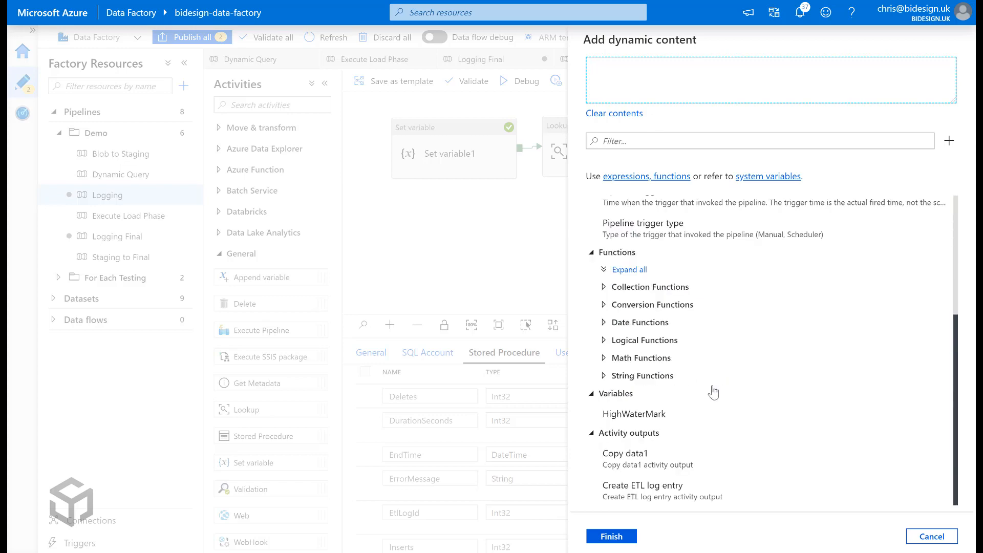
{"action": "left_click", "coordinate": [645, 461]}
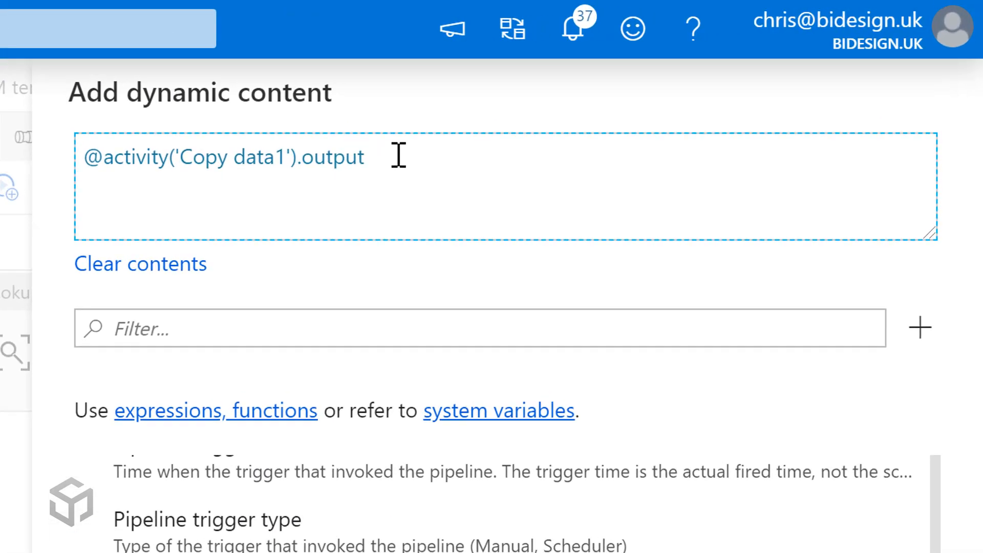
{"action": "type", "text": "."}
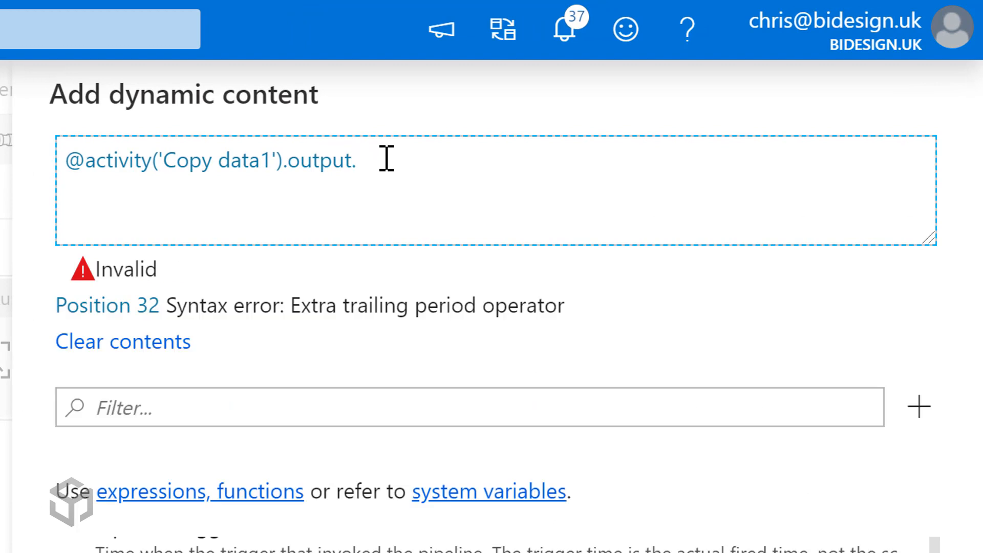
{"action": "type", "text": "Error"}
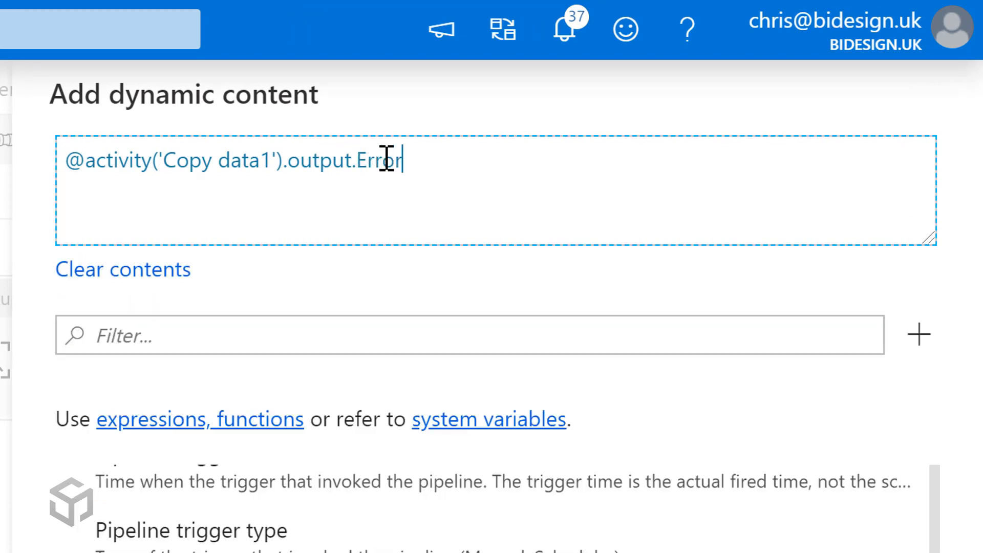
{"action": "type", "text": "["}
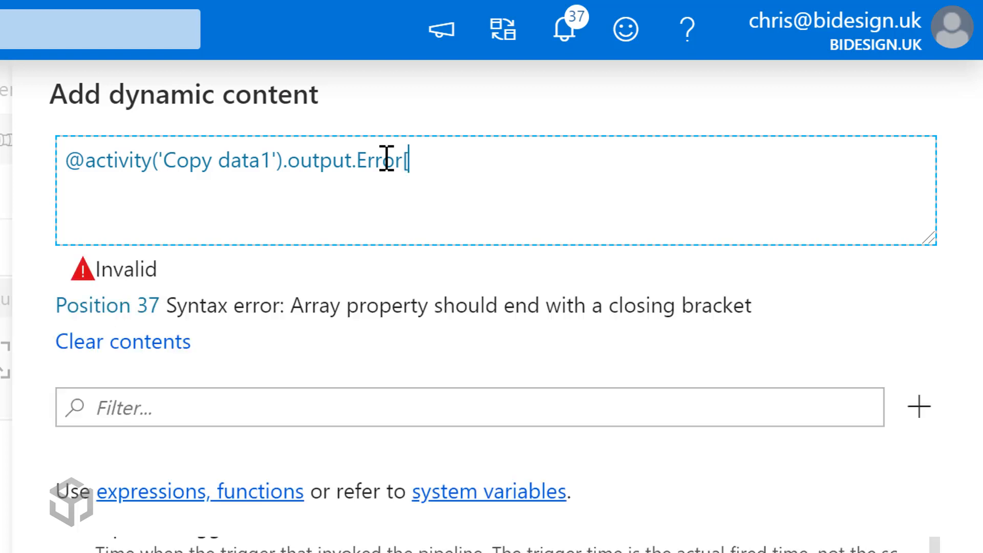
{"action": "type", "text": "0]"}
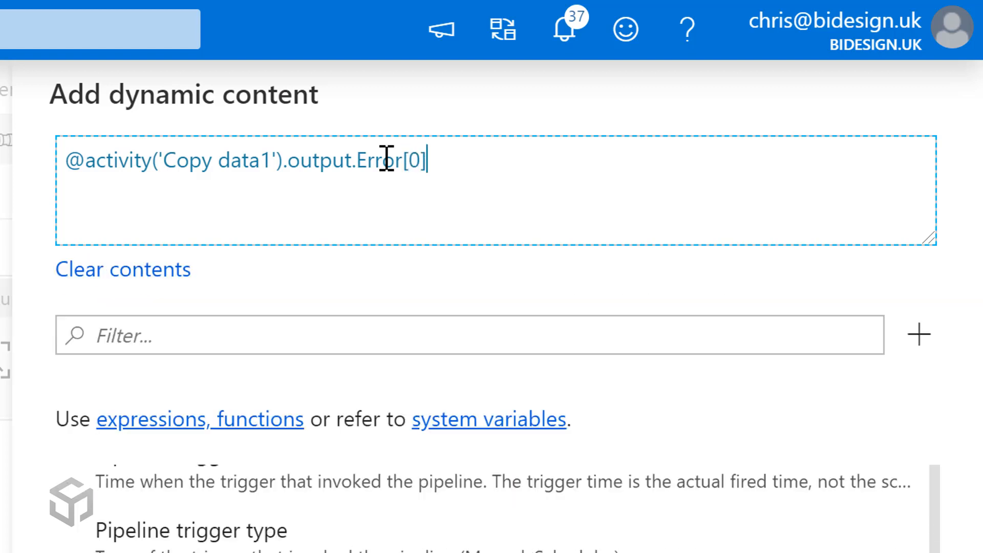
{"action": "type", "text": "."}
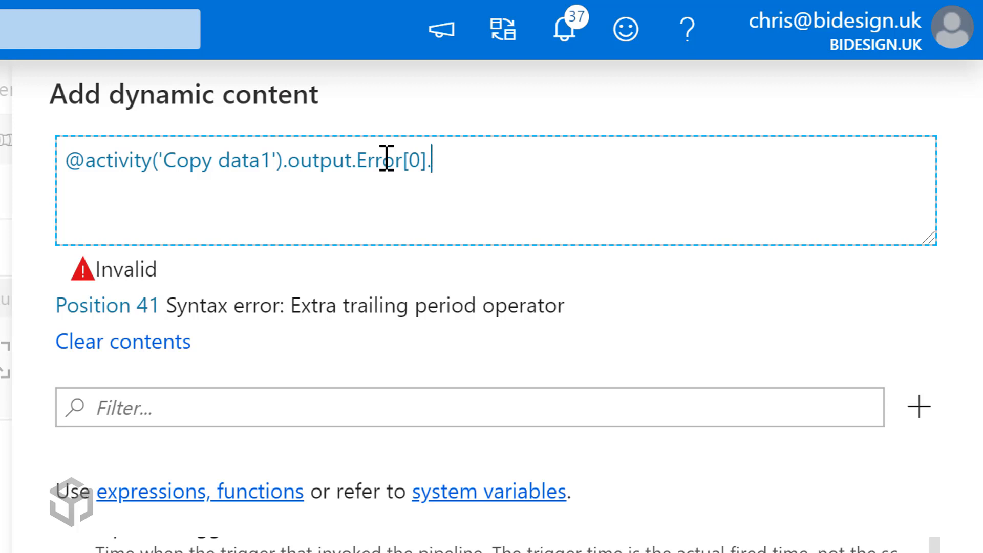
{"action": "type", "text": "Message"}
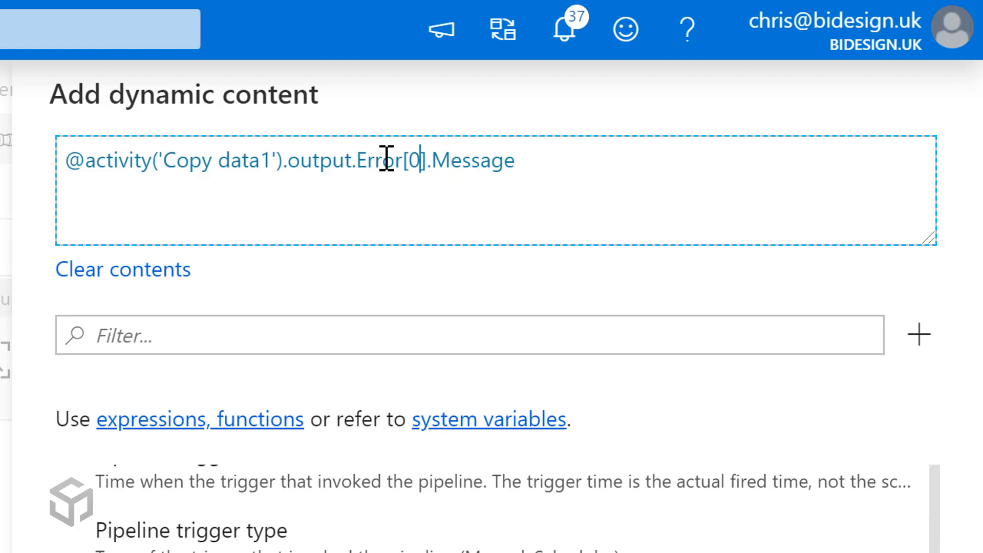
{"action": "key", "text": "BackSpace"}
{"action": "type", "text": "e"}
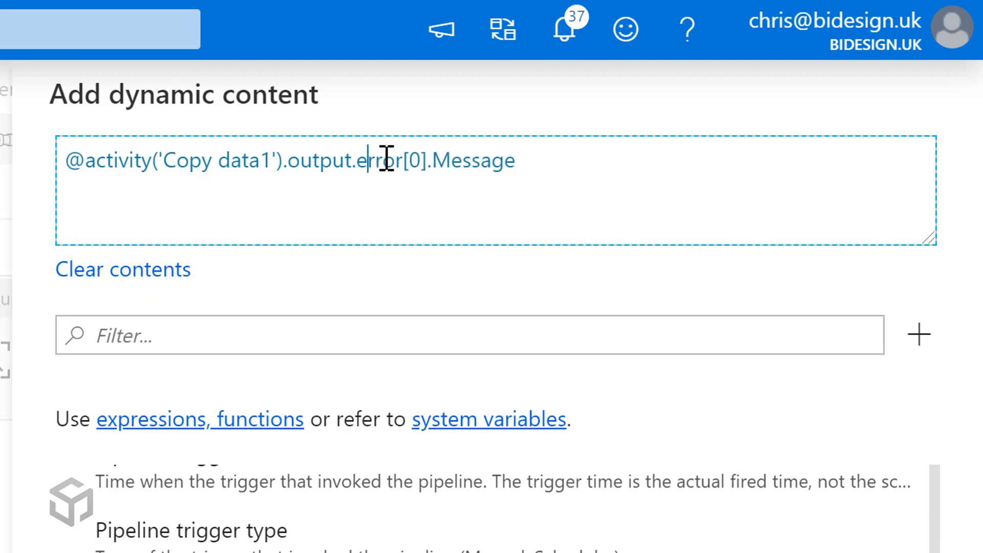
- Wrap the ErrorMessage expression in curly braces as @{activity('Copy data1').output.error[0].Message} and apply it
{"action": "left_click", "coordinate": [84, 165]}
{"action": "type", "text": "{"}
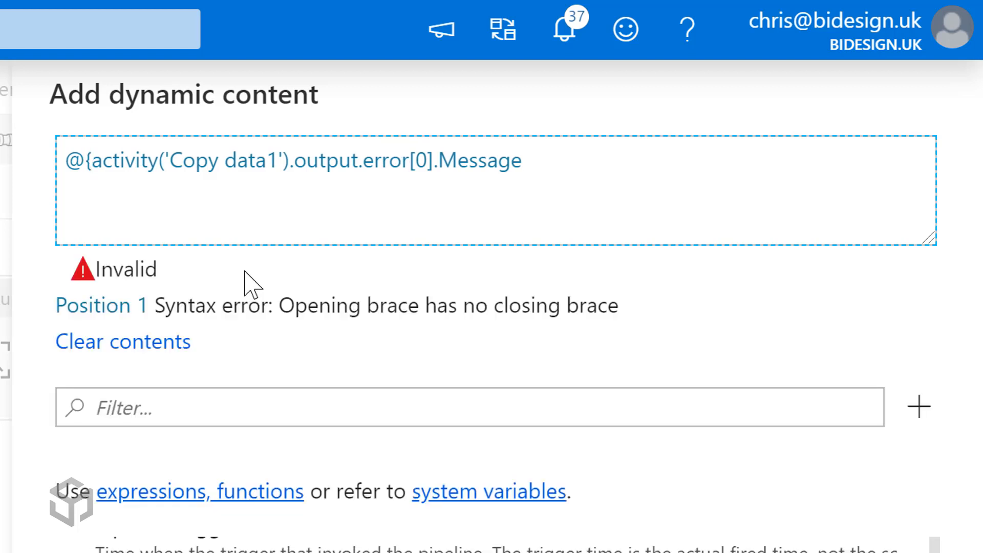
{"action": "left_click", "coordinate": [575, 159]}
{"action": "type", "text": "}"}
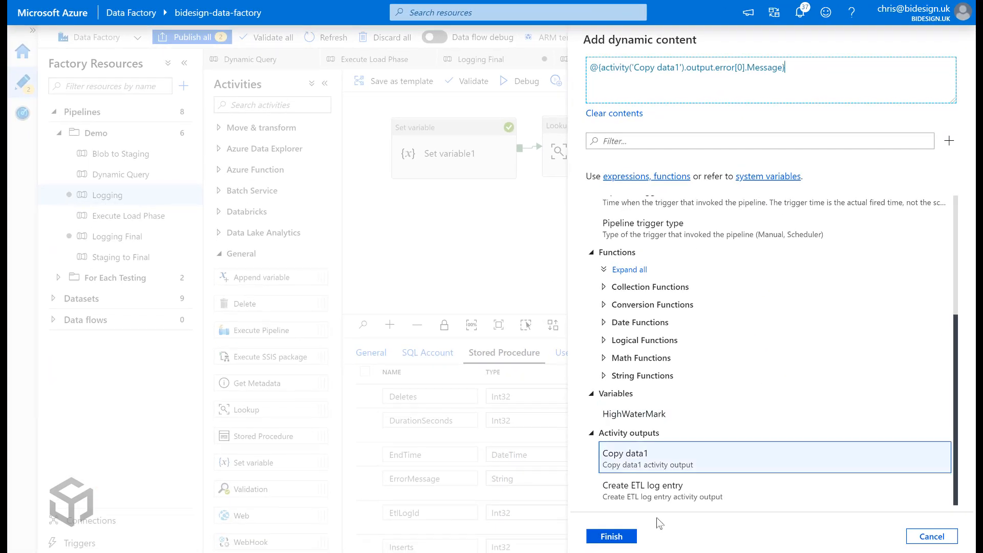
{"action": "left_click", "coordinate": [603, 535]}
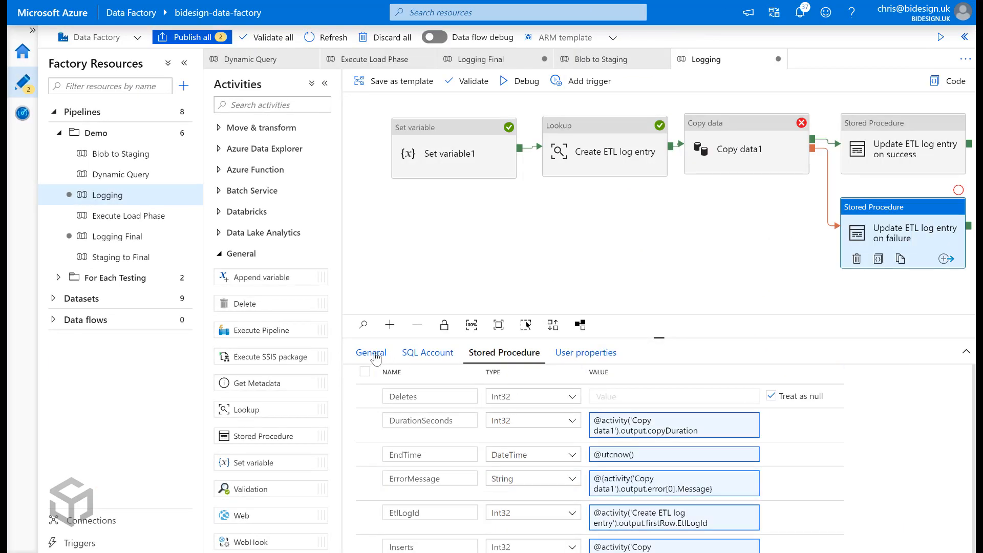
- Examine the failed Copy data1 run's output for the exact property names of the error array and its message
{"action": "left_click", "coordinate": [608, 281]}
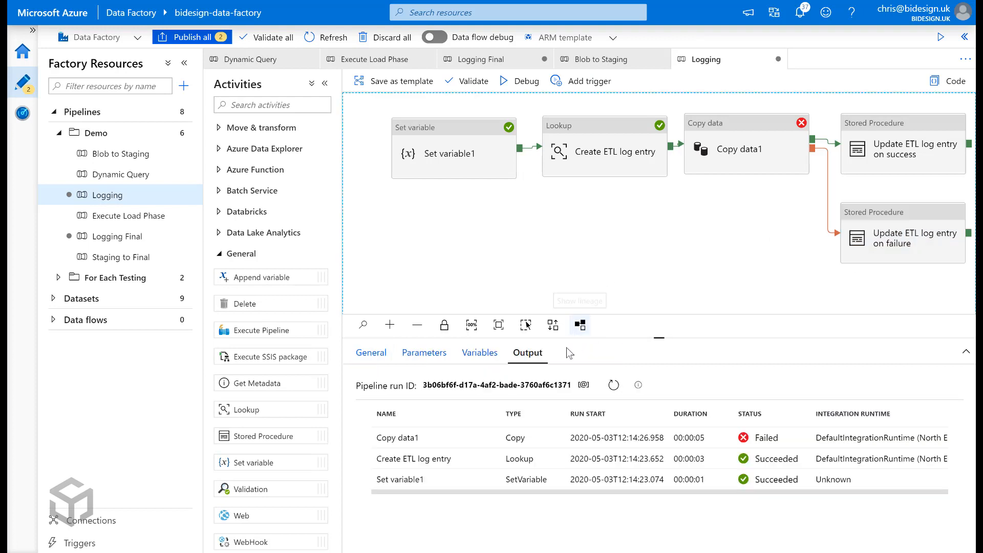
{"action": "mouse_move", "coordinate": [478, 466]}
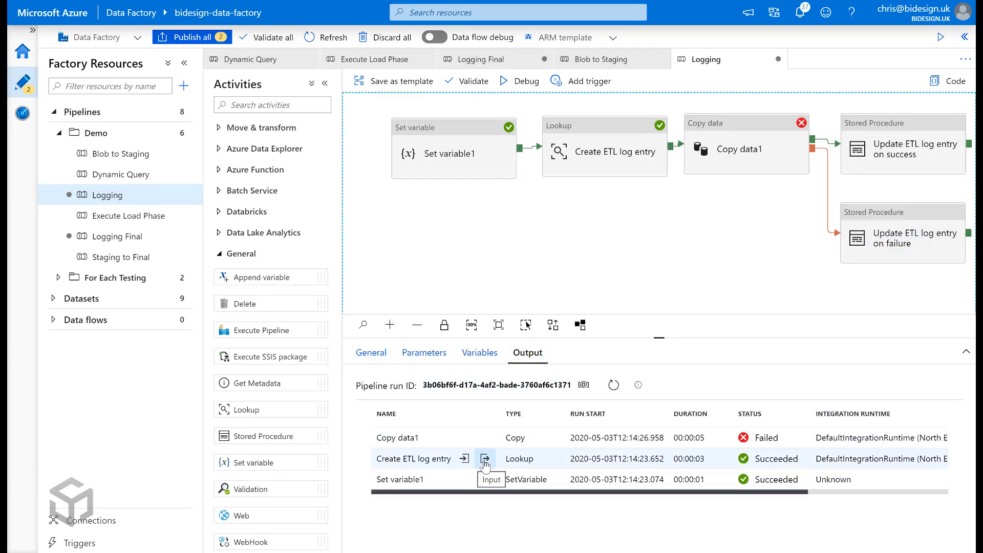
{"action": "double_click", "coordinate": [487, 439]}
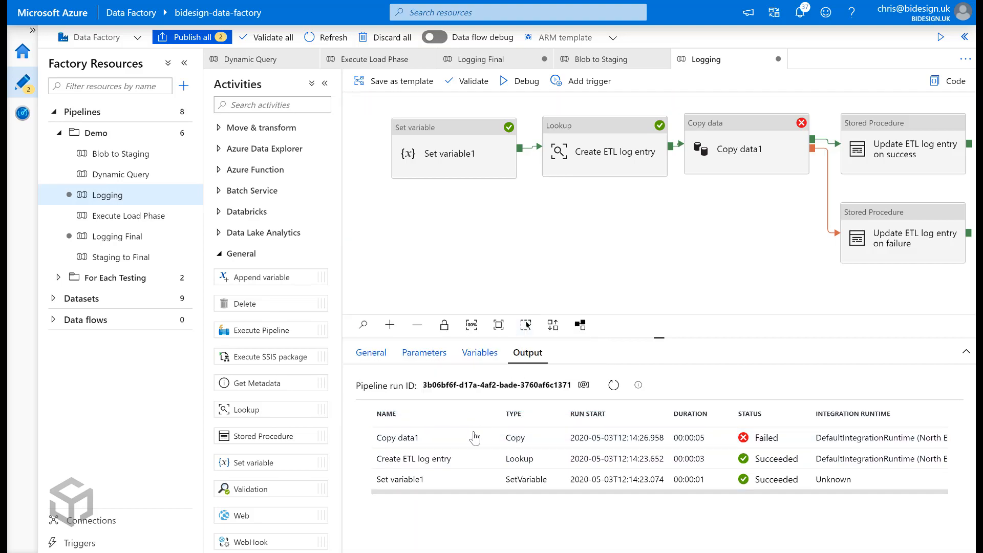
{"action": "left_click", "coordinate": [466, 439]}
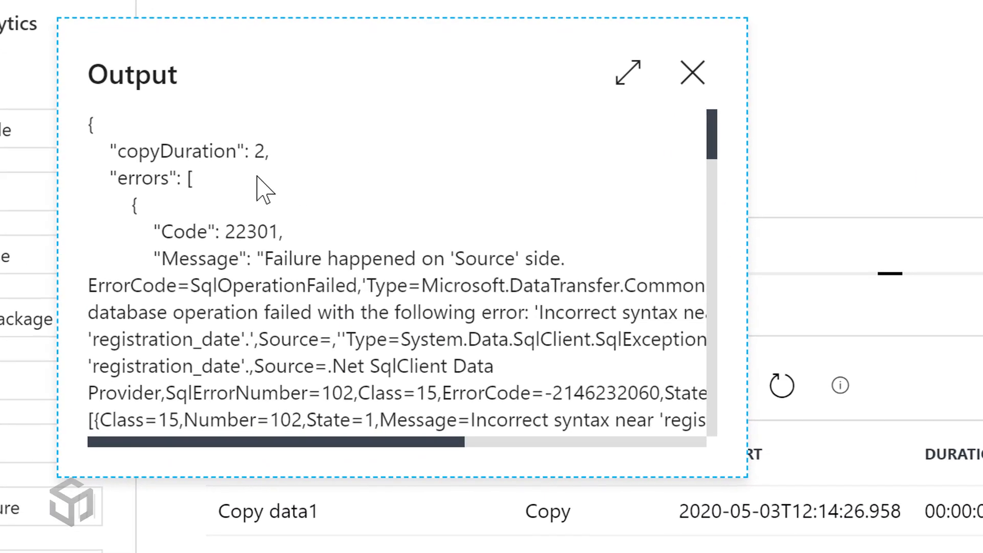
{"action": "double_click", "coordinate": [138, 179]}
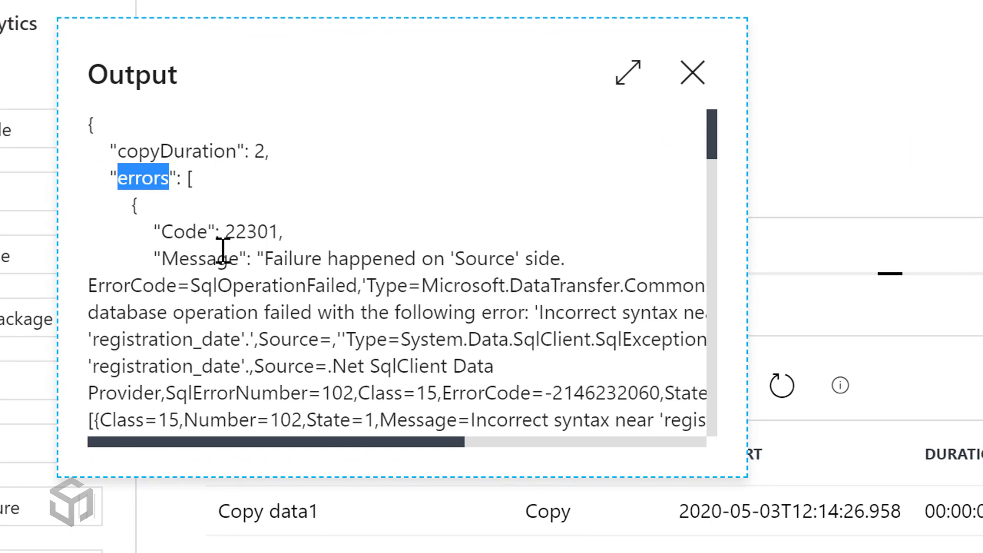
{"action": "double_click", "coordinate": [208, 260]}
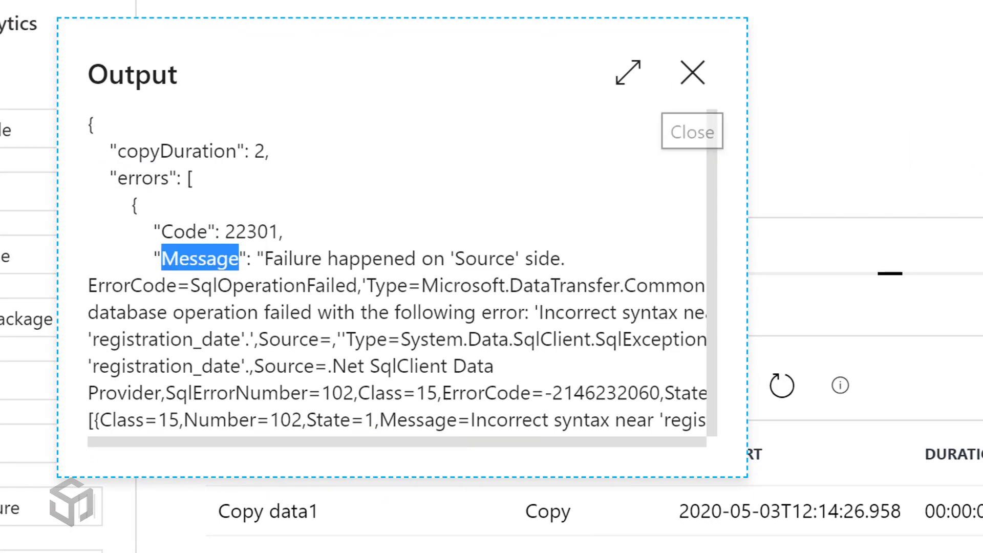
{"action": "left_click", "coordinate": [693, 73]}
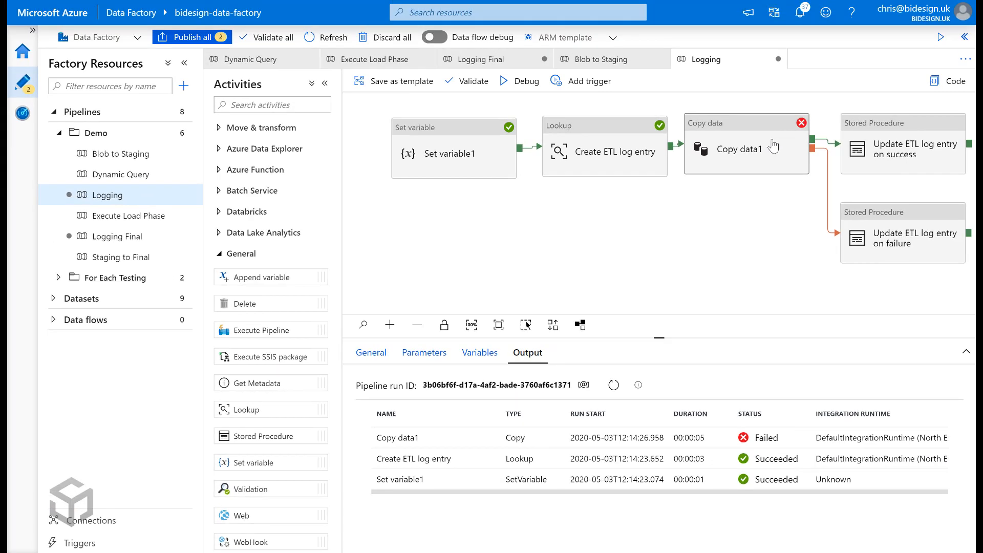
- Correct the failure activity's ErrorMessage expression to @{activity('Copy data1').output.errors[0].Message}
{"action": "left_click", "coordinate": [773, 147]}
{"action": "left_click", "coordinate": [901, 233]}
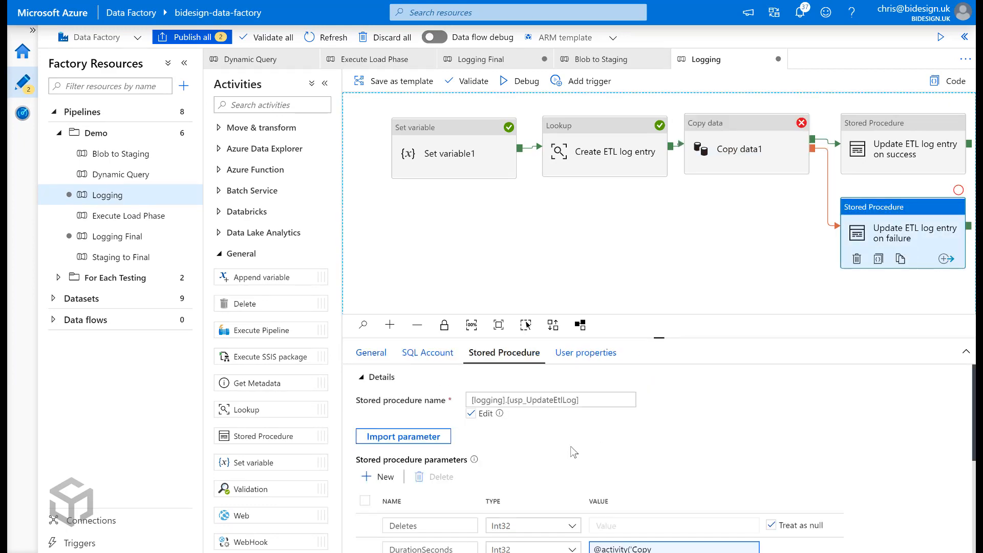
{"action": "scroll", "coordinate": [673, 449], "scroll_direction": "down", "scroll_amount": 1}
{"action": "scroll", "coordinate": [671, 441], "scroll_direction": "down", "scroll_amount": 1}
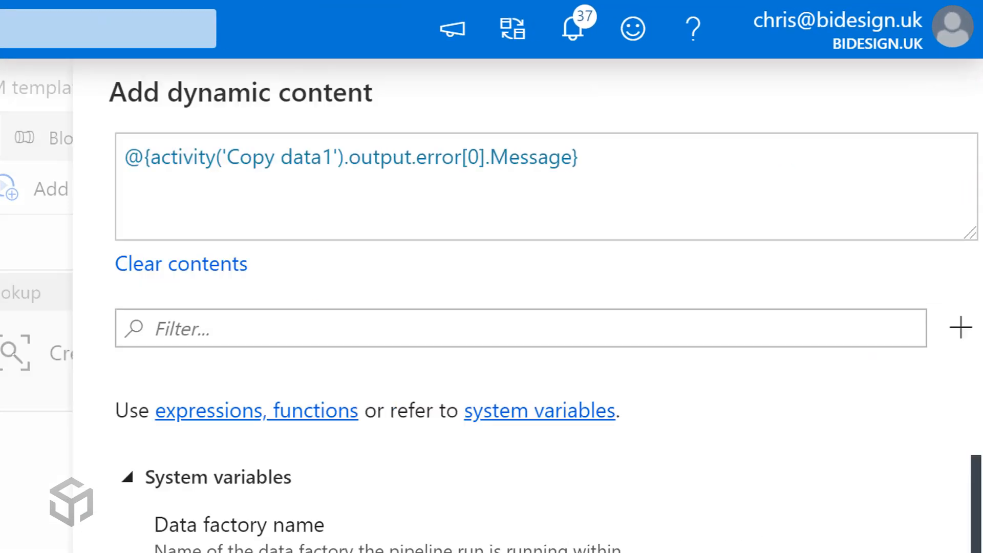
{"action": "left_click", "coordinate": [409, 172]}
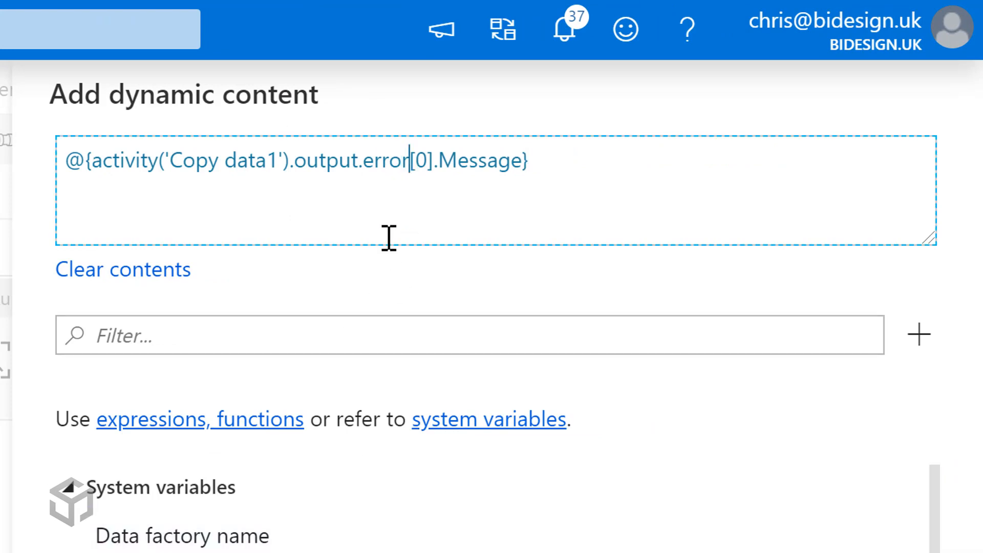
{"action": "type", "text": "s"}
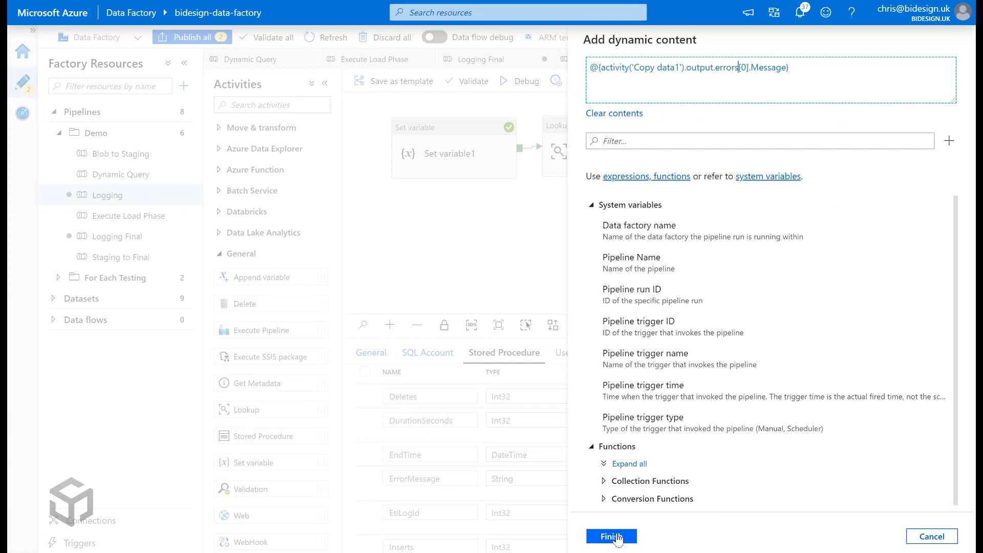
{"action": "left_click", "coordinate": [612, 536]}
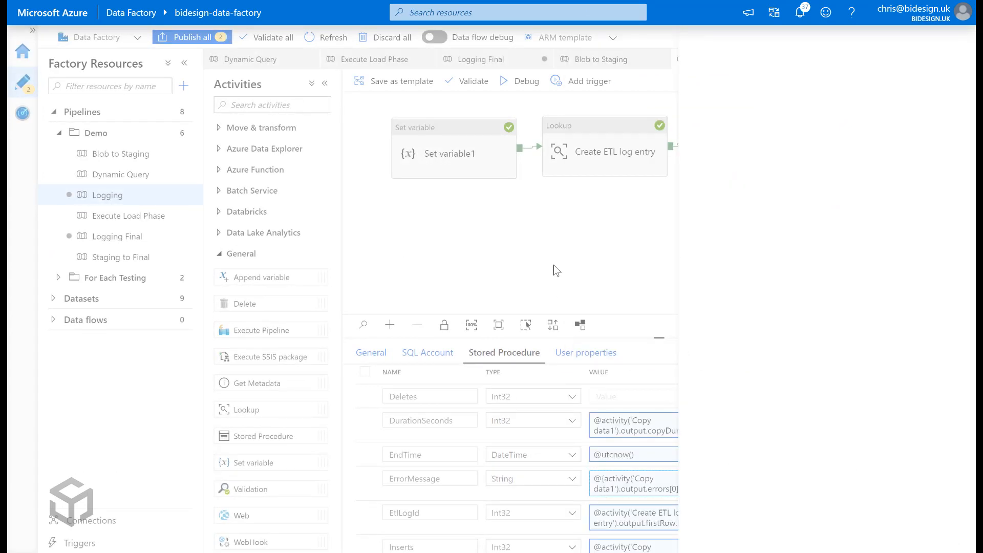
- Debug the Logging pipeline, refresh its run output and read the error details of Update ETL log entry on failure
{"action": "left_click", "coordinate": [516, 86]}
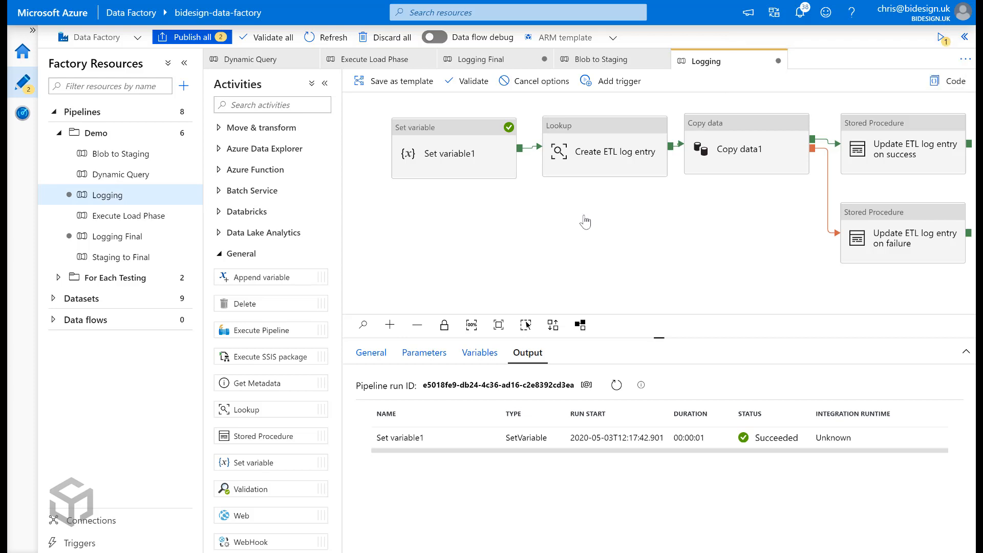
{"action": "left_click", "coordinate": [620, 389]}
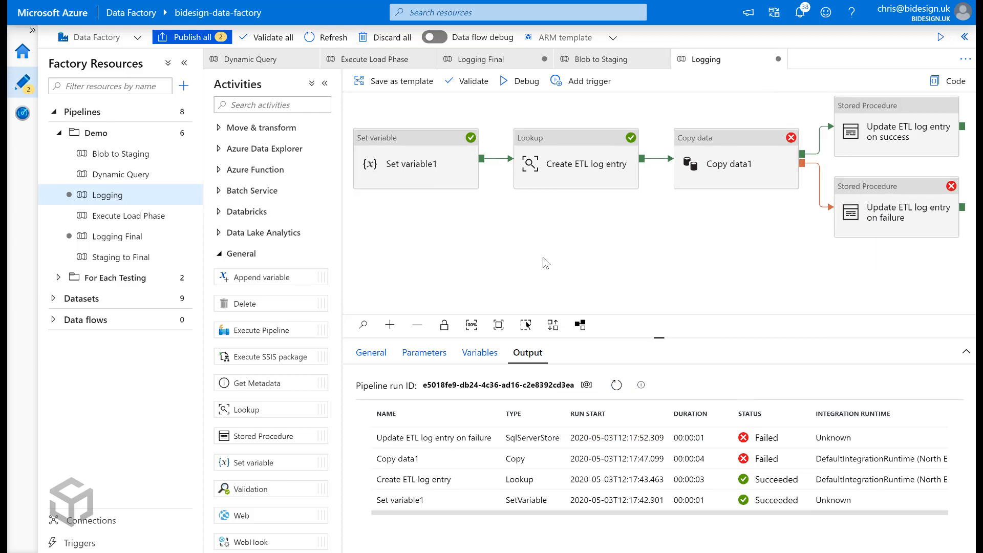
{"action": "mouse_move", "coordinate": [484, 442]}
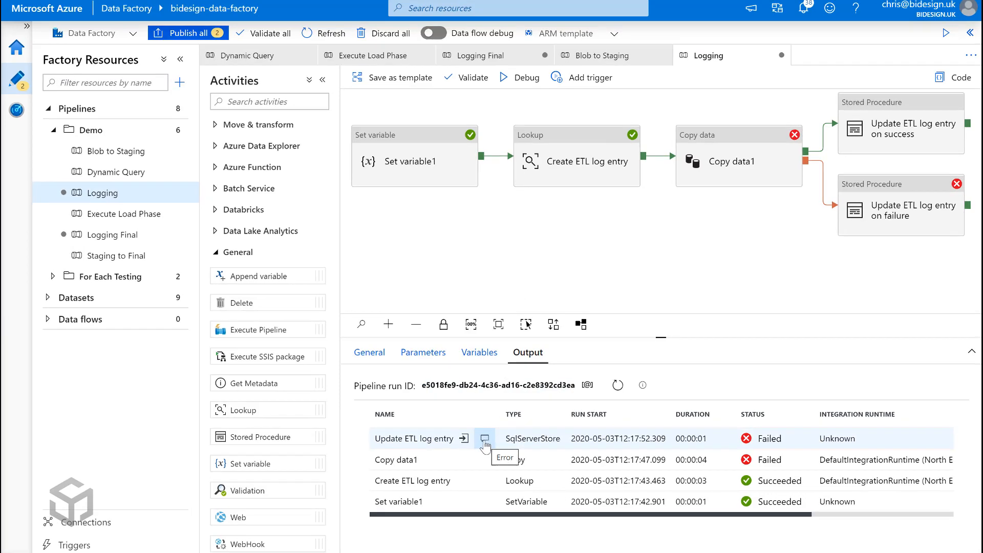
{"action": "left_click", "coordinate": [485, 439]}
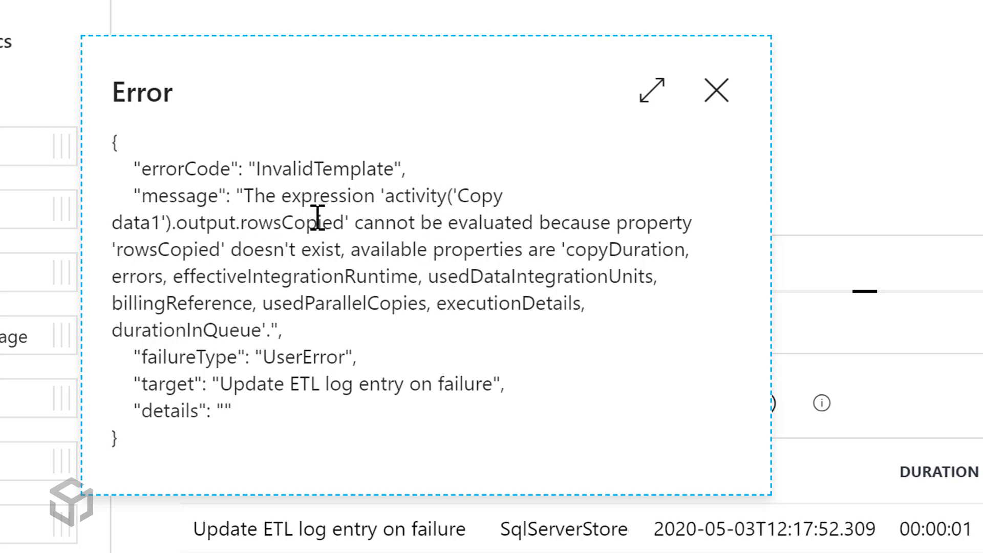
{"action": "left_click_drag", "start_coordinate": [344, 221], "coordinate": [241, 226]}
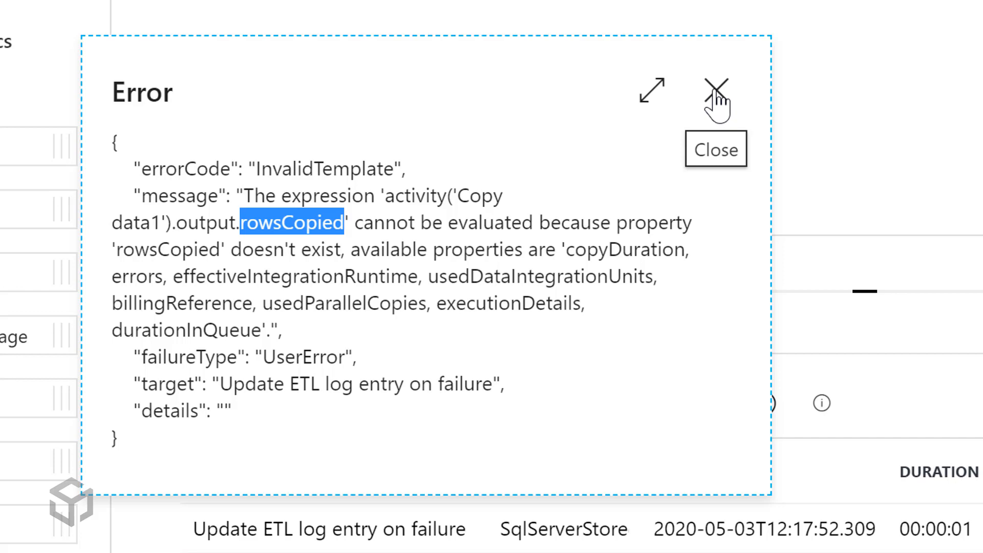
{"action": "left_click_drag", "start_coordinate": [716, 91], "coordinate": [436, 146]}
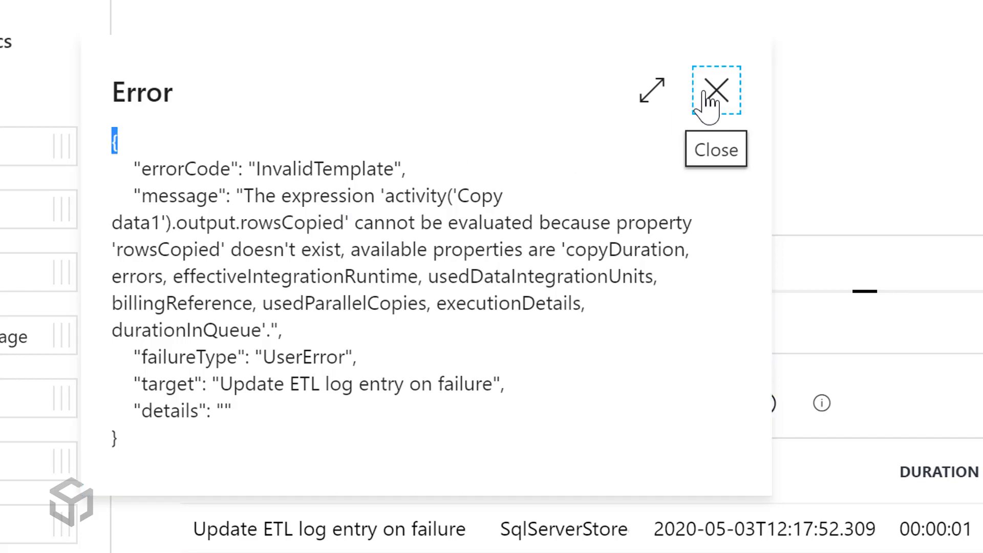
{"action": "left_click", "coordinate": [716, 91]}
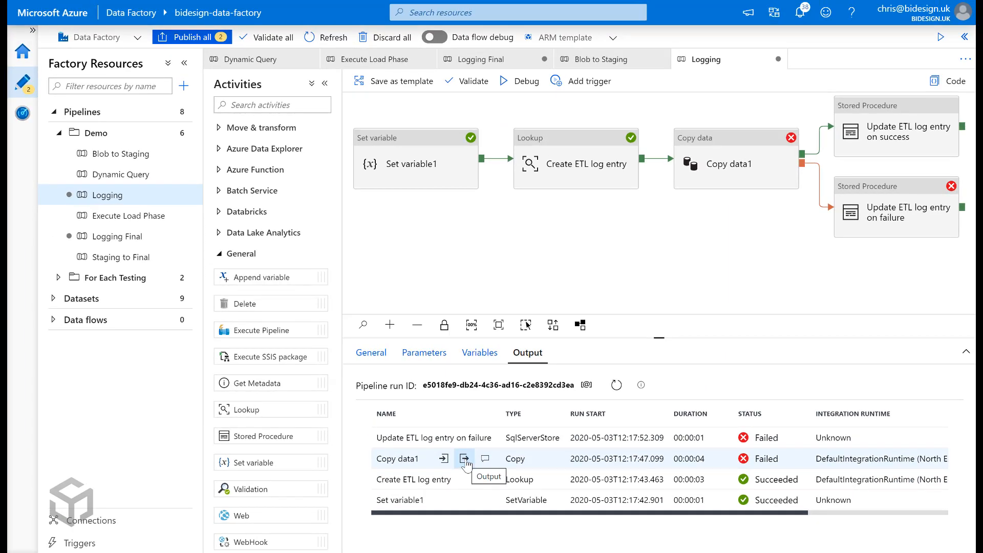
- Examine the failed Copy data1 run's output to see which properties it returns, then close it
{"action": "left_click", "coordinate": [465, 459]}
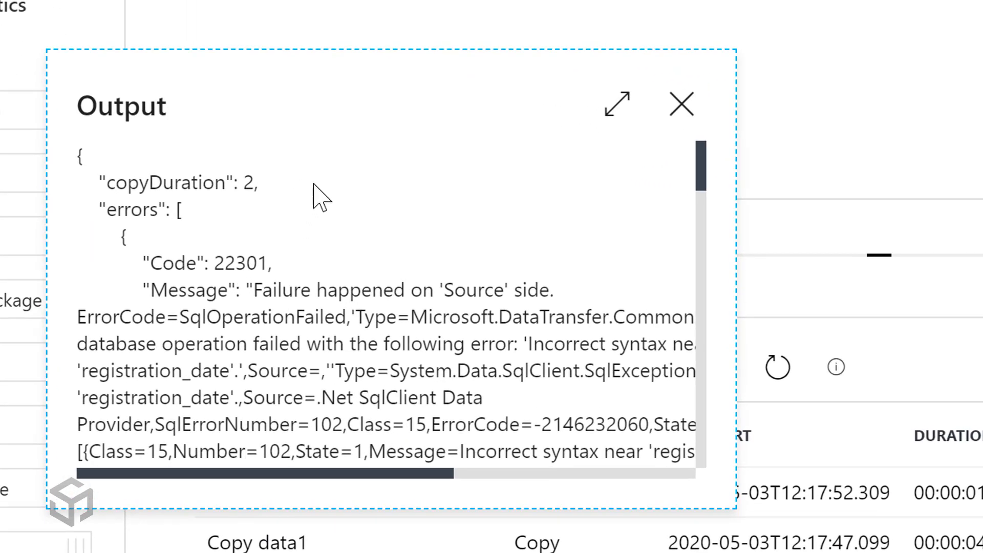
{"action": "scroll", "coordinate": [359, 210], "scroll_direction": "down", "scroll_amount": 5}
{"action": "scroll", "coordinate": [395, 220], "scroll_direction": "up", "scroll_amount": 5}
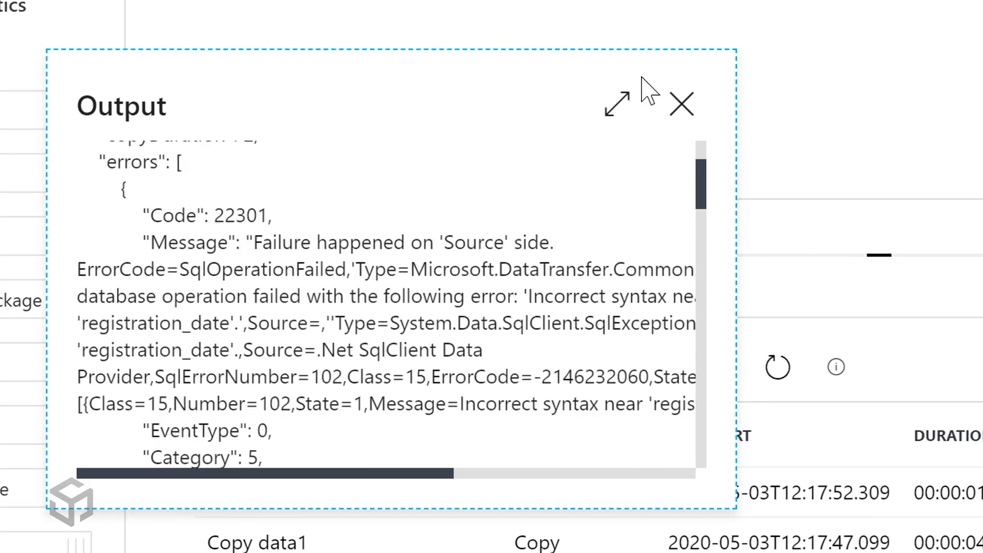
{"action": "left_click", "coordinate": [681, 104]}
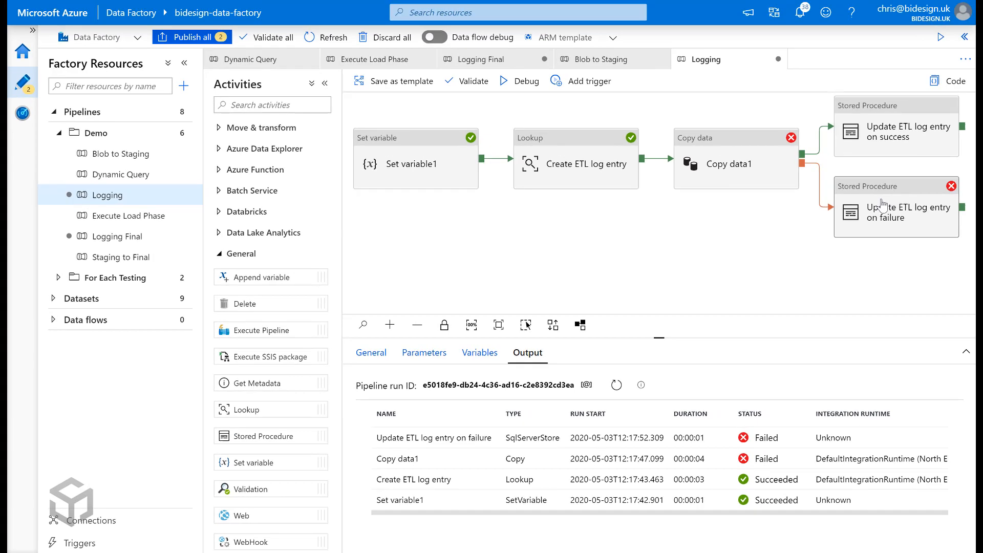
- Remove the rowsCopied expression from the Inserts parameter of Update ETL log entry on failure and treat it as null
{"action": "left_click", "coordinate": [881, 202]}
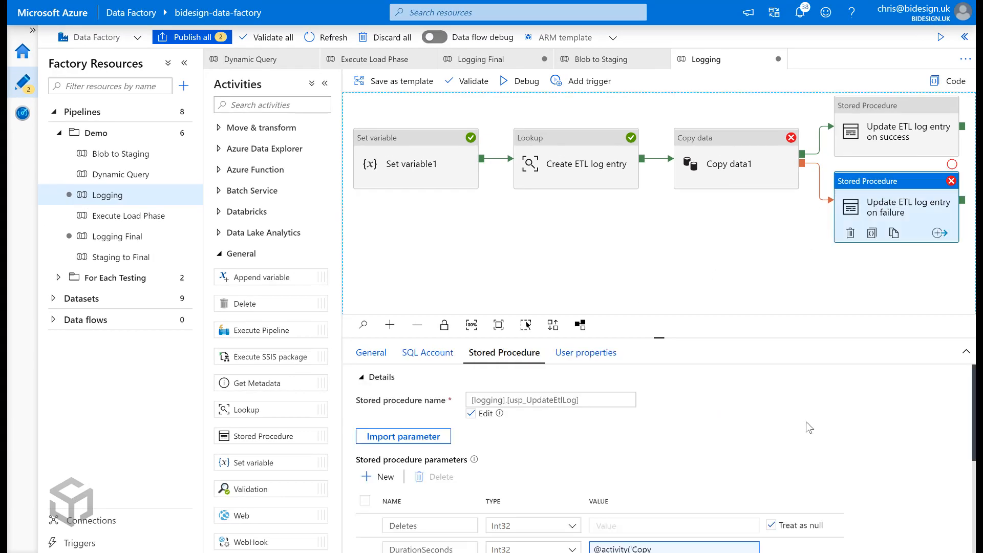
{"action": "scroll", "coordinate": [806, 422], "scroll_direction": "down", "scroll_amount": 3}
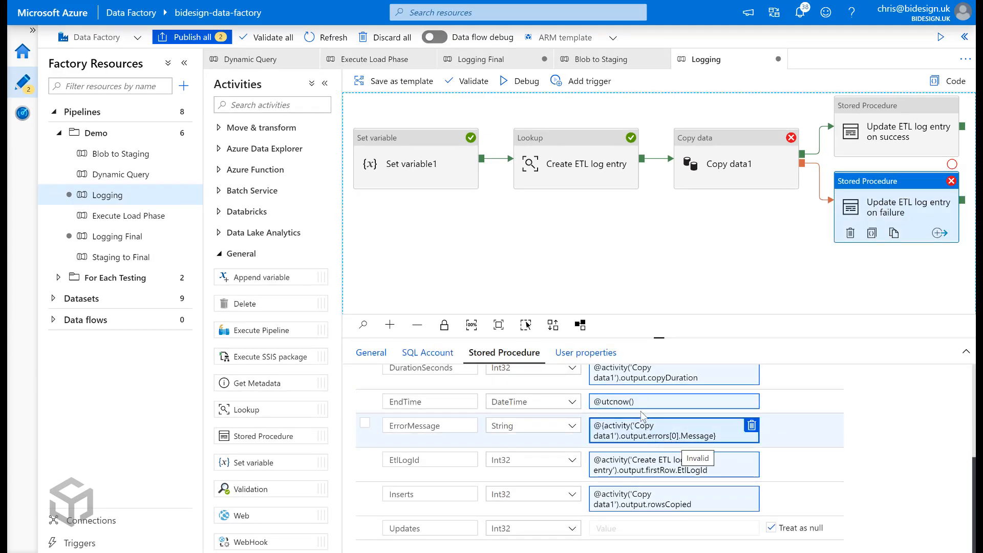
{"action": "scroll", "coordinate": [698, 440], "scroll_direction": "up", "scroll_amount": 1}
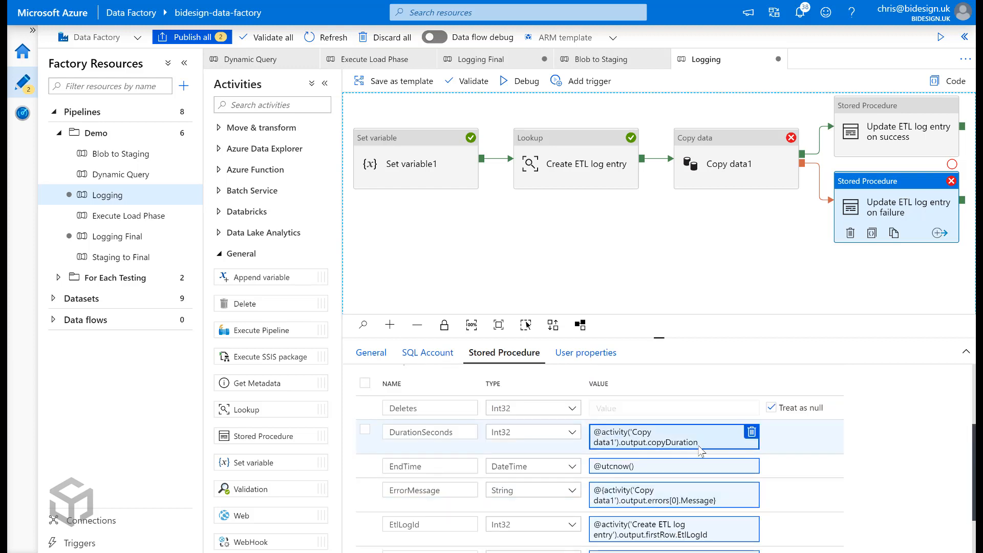
{"action": "scroll", "coordinate": [715, 491], "scroll_direction": "down", "scroll_amount": 1}
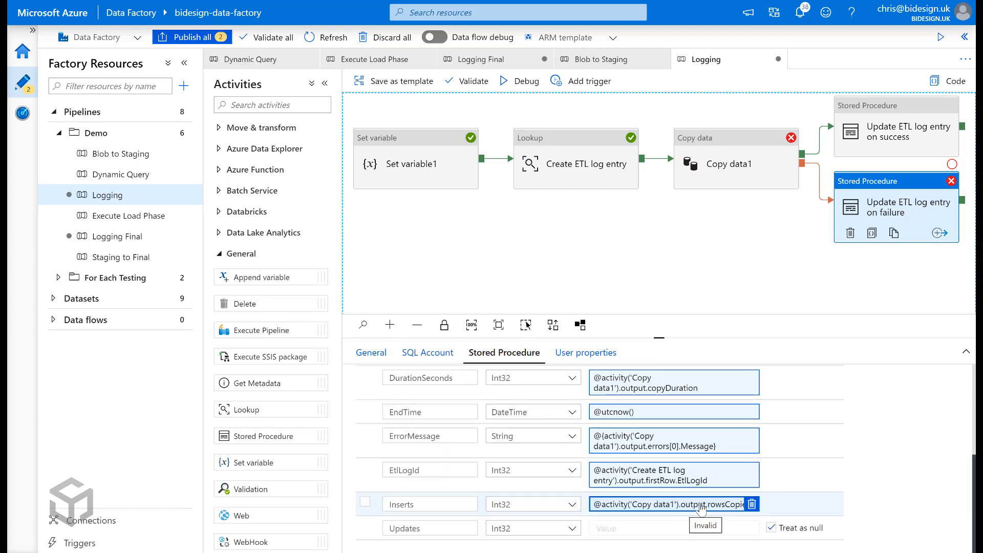
{"action": "left_click", "coordinate": [751, 506]}
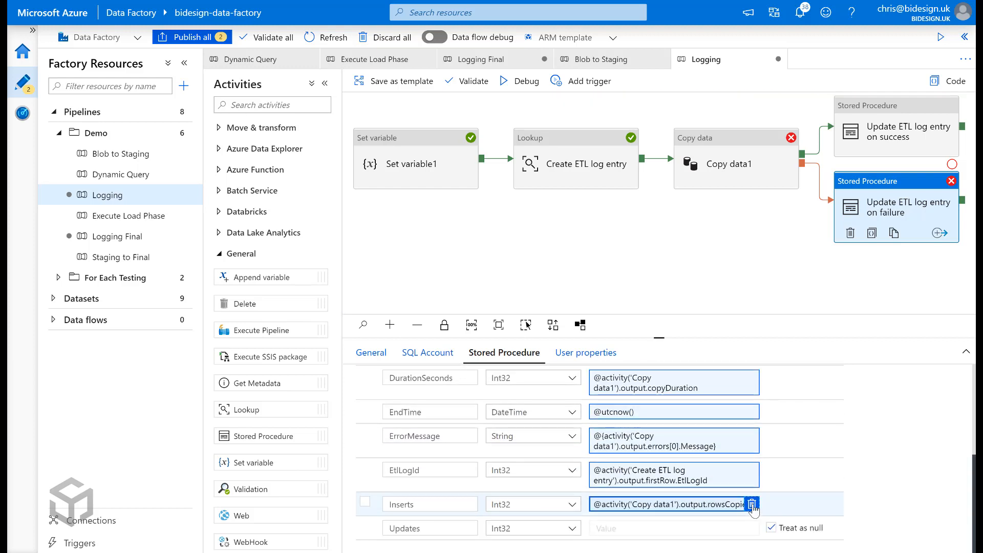
{"action": "left_click", "coordinate": [771, 505]}
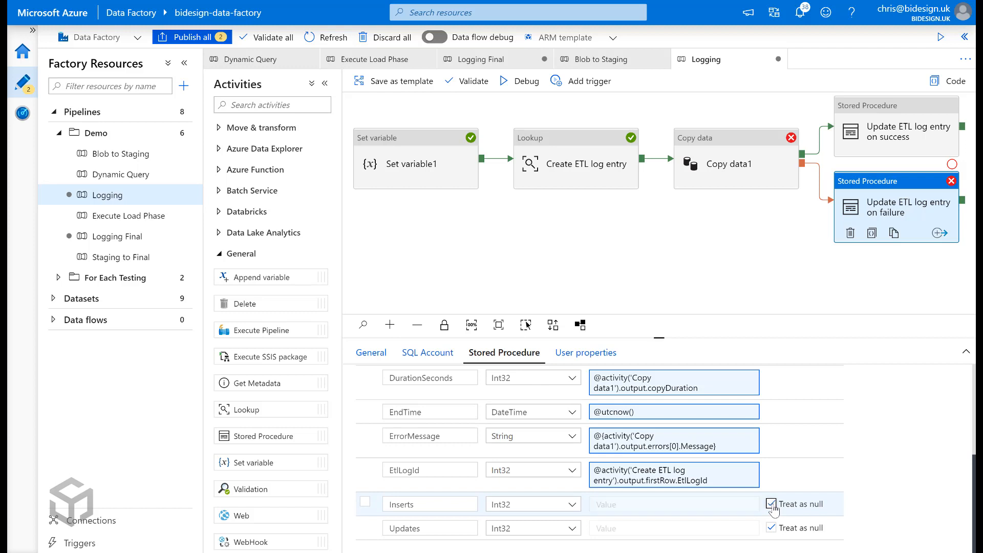
{"action": "left_click", "coordinate": [712, 266]}
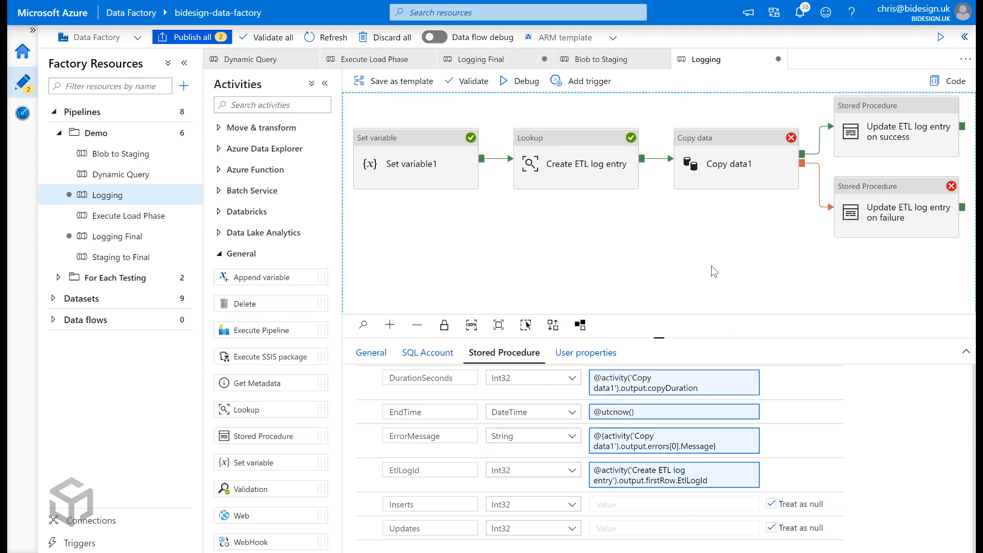
- Debug the Logging pipeline and refresh its run output until every triggered activity has finished
{"action": "left_click", "coordinate": [512, 81]}
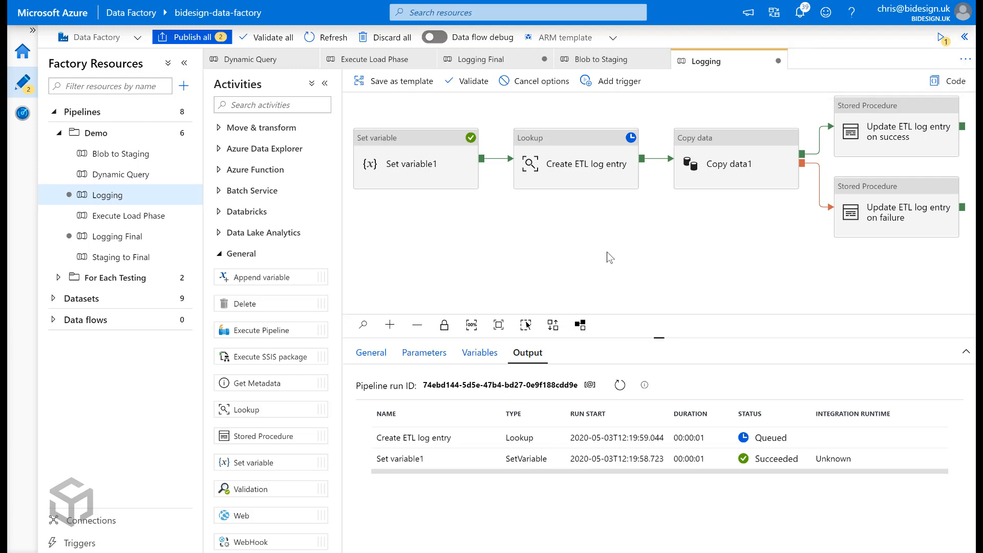
{"action": "left_click", "coordinate": [619, 385]}
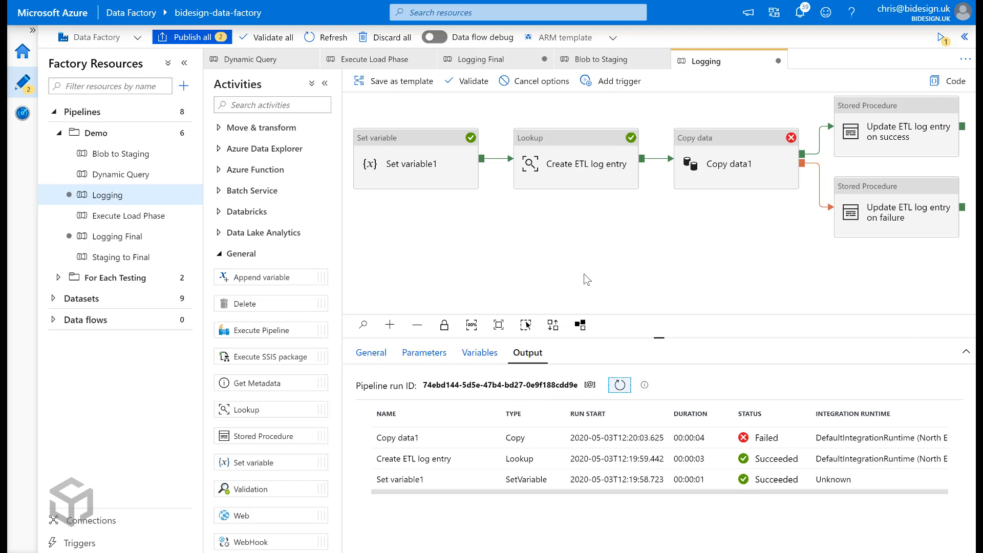
{"action": "left_click", "coordinate": [619, 386]}
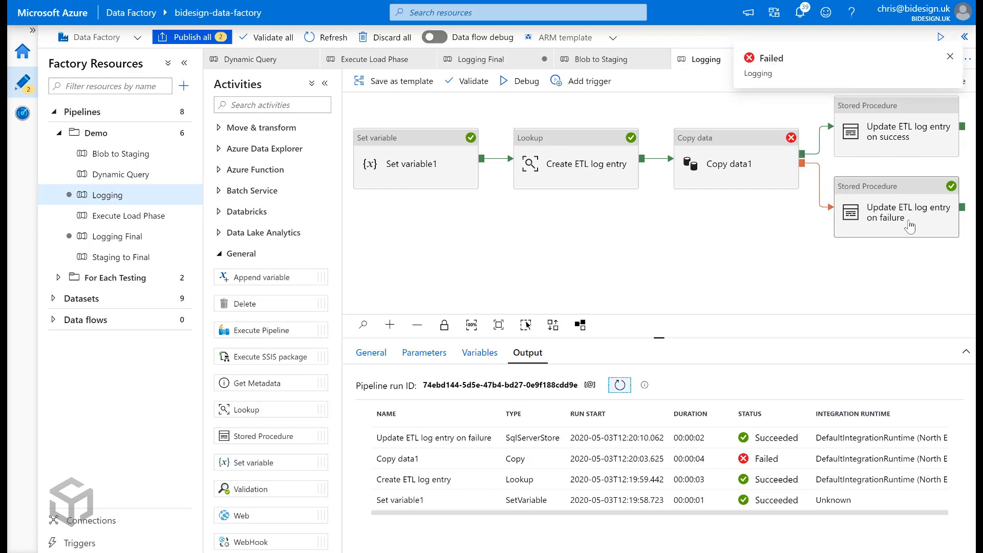
{"action": "left_click", "coordinate": [661, 303]}
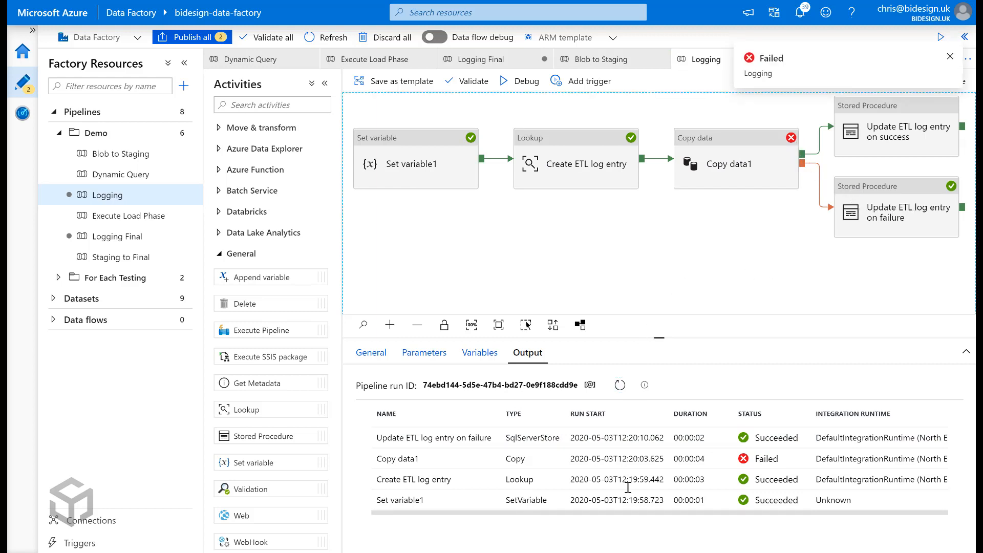
- Switch to SQL Server Management Studio, rerun the EtlLog query and examine the newest row's duration and full ErrorMessage
{"action": "key", "text": "alt+Tab"}
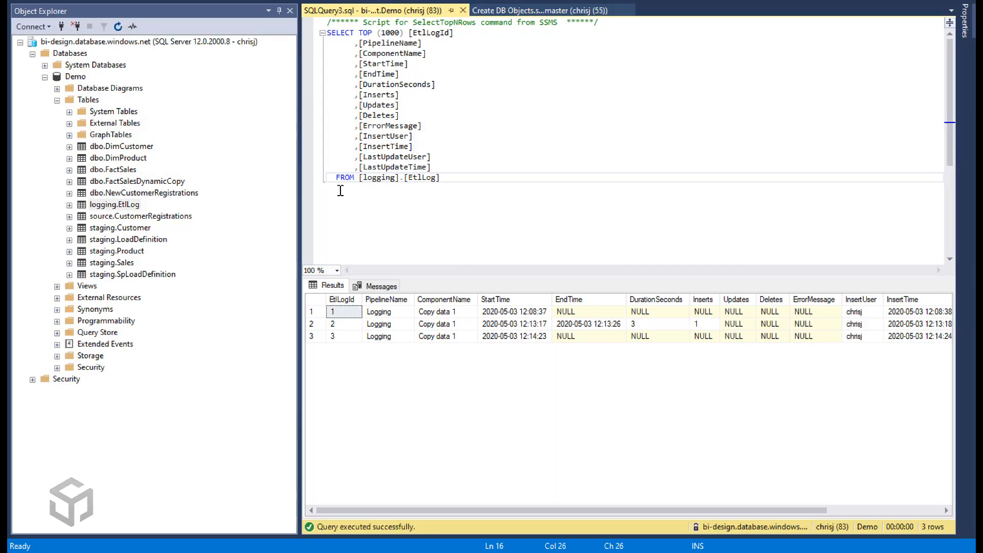
{"action": "key", "text": "F5"}
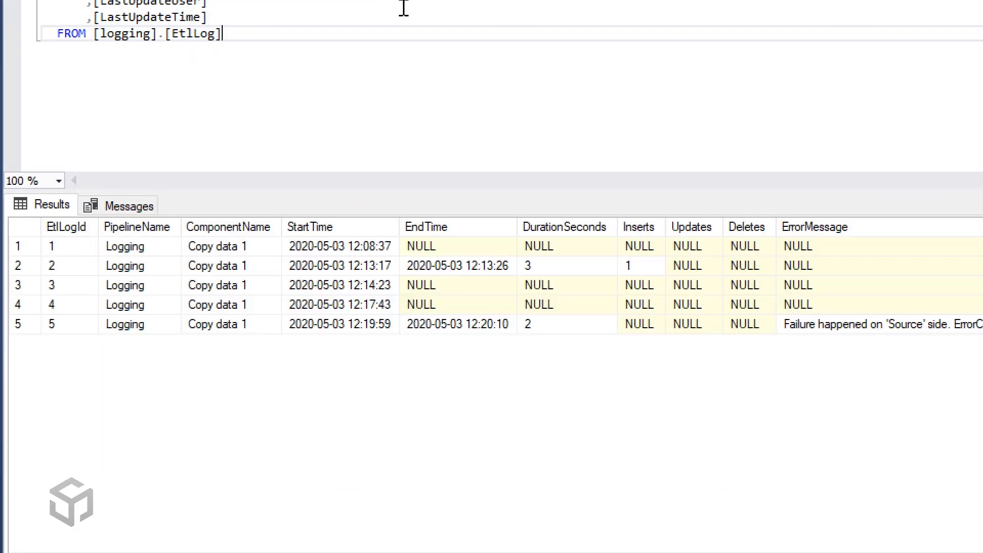
{"action": "left_click", "coordinate": [19, 328]}
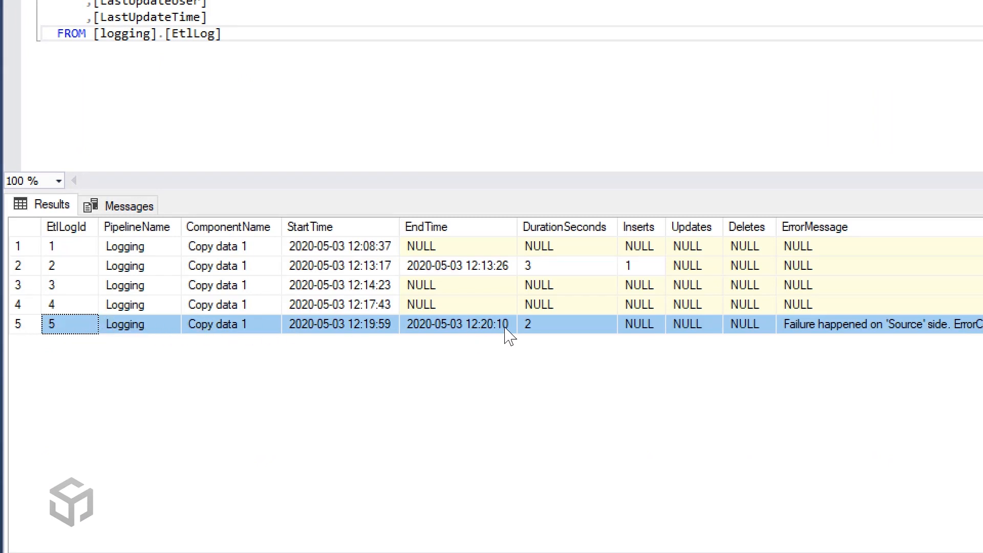
{"action": "left_click", "coordinate": [590, 323]}
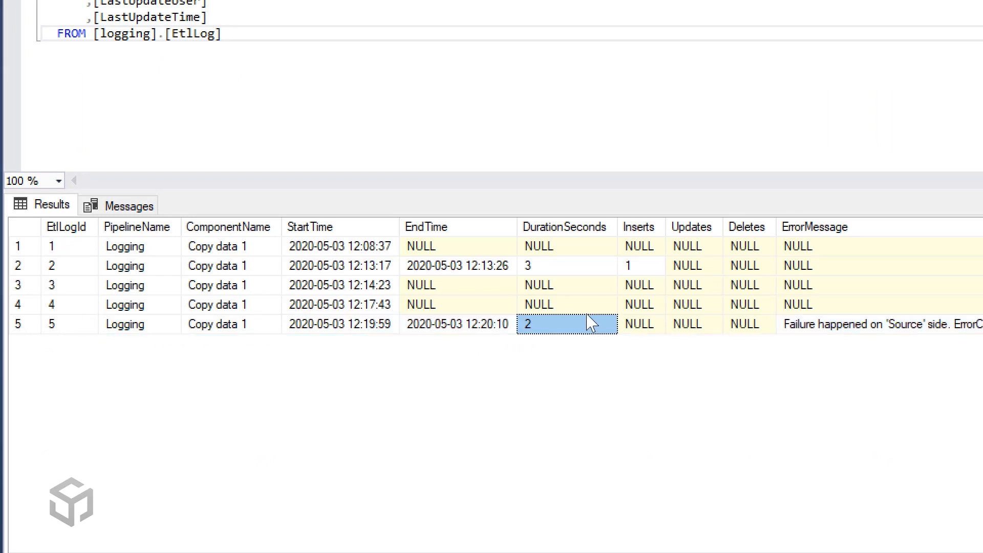
{"action": "left_click", "coordinate": [838, 331]}
{"action": "left_click_drag", "start_coordinate": [737, 552], "coordinate": [903, 530]}
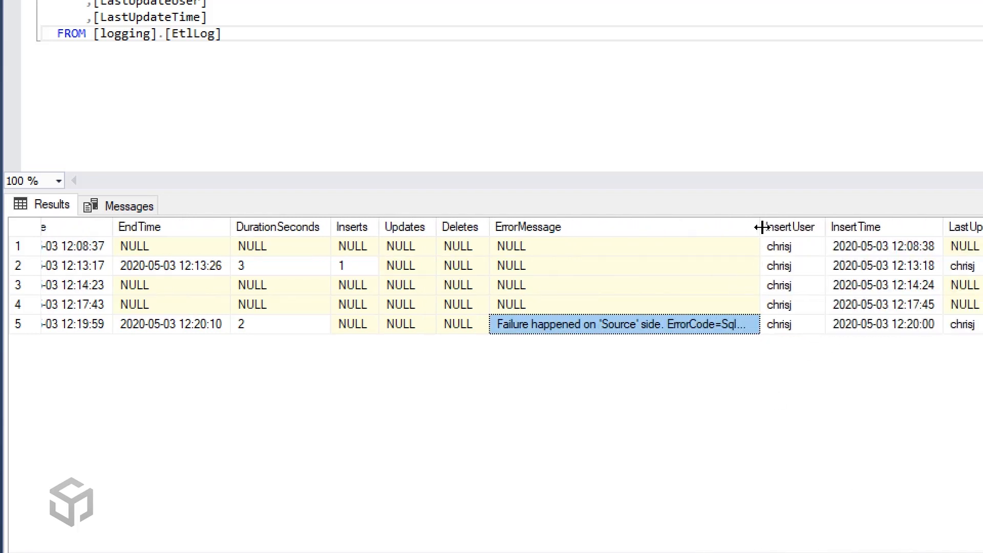
{"action": "double_click", "coordinate": [761, 227]}
{"action": "left_click_drag", "start_coordinate": [430, 552], "coordinate": [294, 477]}
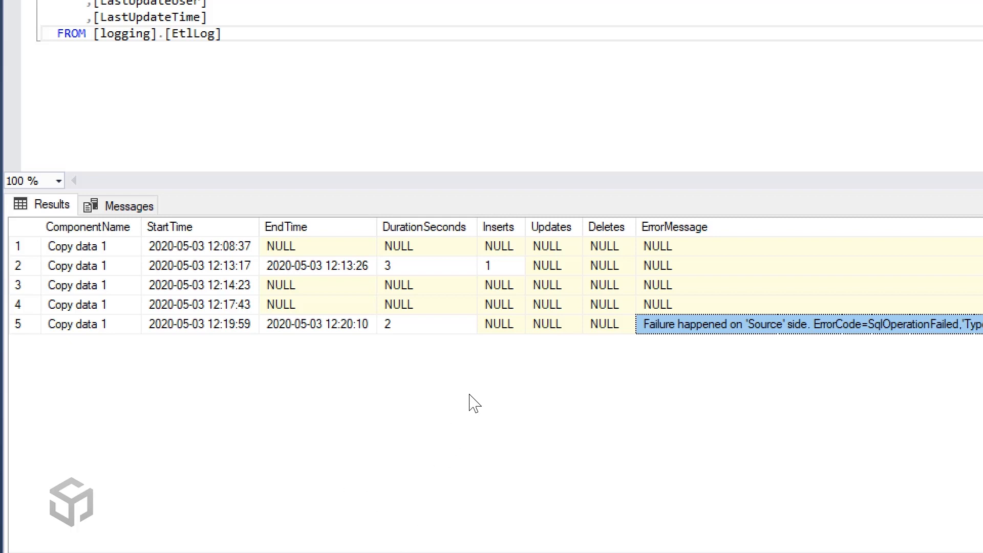
{"action": "scroll", "coordinate": [261, 459], "scroll_direction": "left", "scroll_amount": 3}
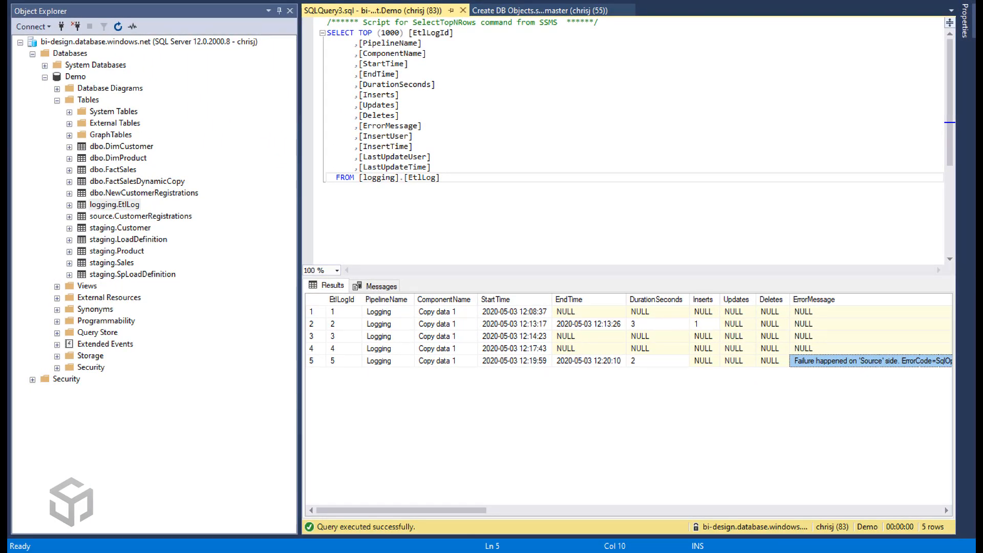
- Switch back to Azure Data Factory, correct WHER to WHERE in Set variable1's query value and debug the Logging pipeline
{"action": "key", "text": "alt+Tab"}
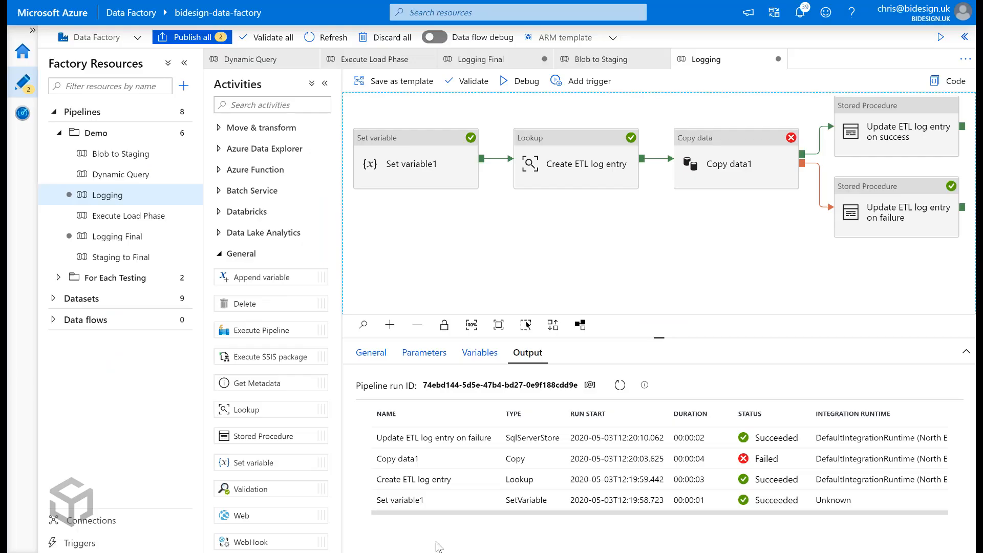
{"action": "left_click", "coordinate": [452, 185]}
{"action": "left_click", "coordinate": [599, 429]}
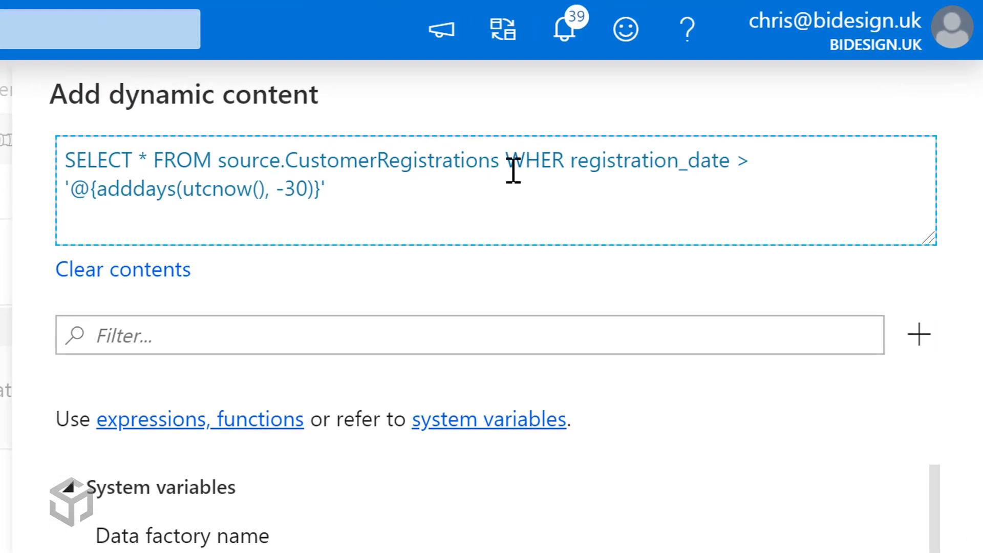
{"action": "left_click", "coordinate": [565, 159]}
{"action": "type", "text": "E"}
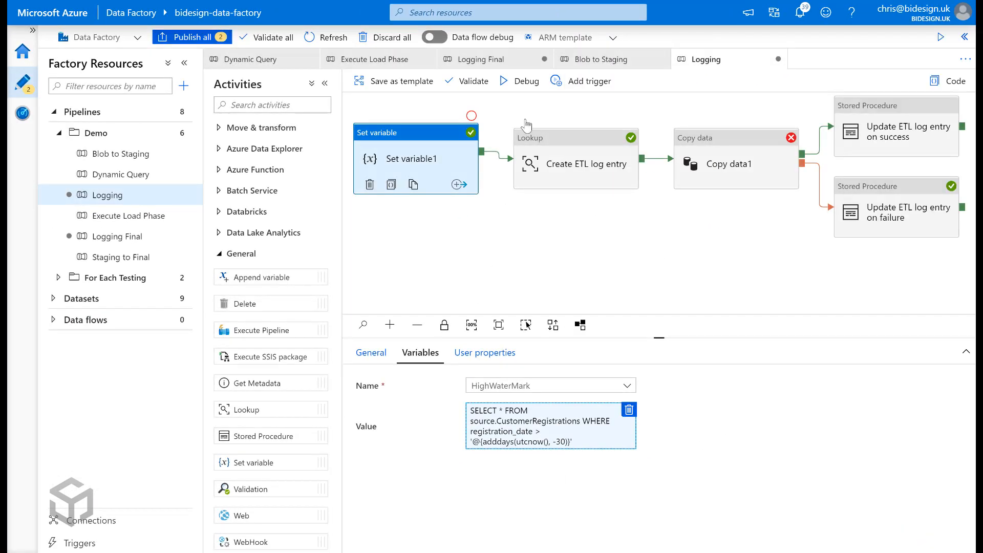
{"action": "left_click", "coordinate": [525, 81]}
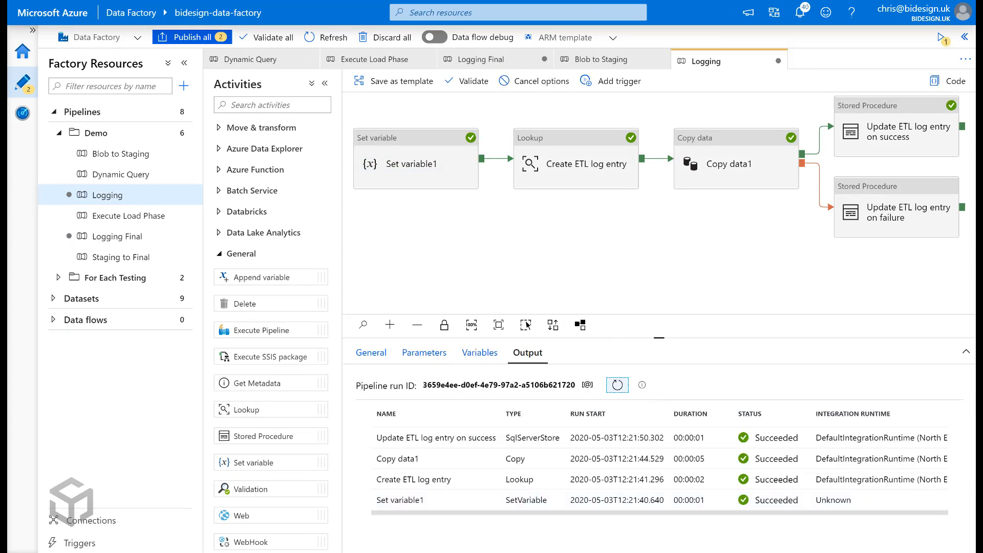
- Return to SQL Server Management Studio, rerun the EtlLog query and check the newest row's DurationSeconds and Inserts values
{"action": "key", "text": "alt+Tab"}
{"action": "left_click", "coordinate": [577, 149]}
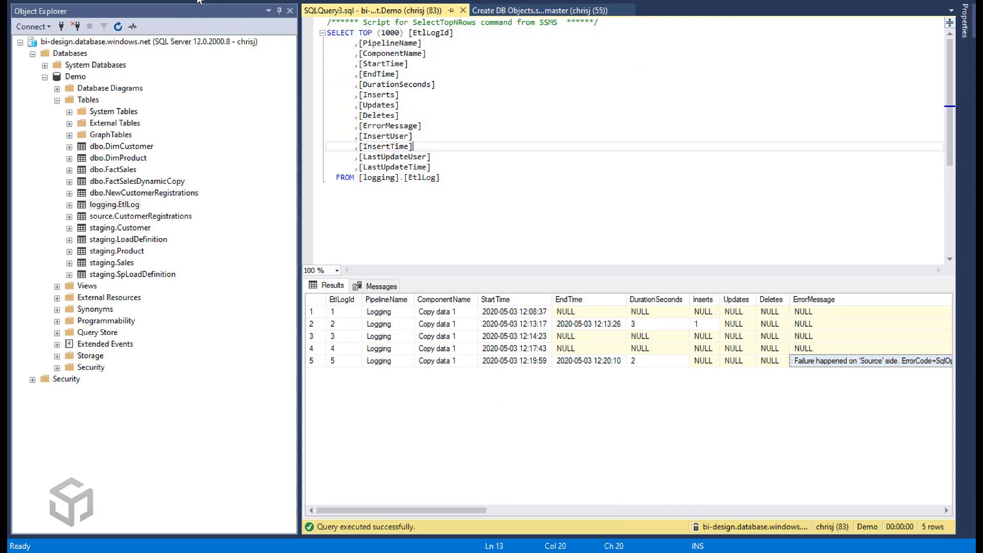
{"action": "key", "text": "F5"}
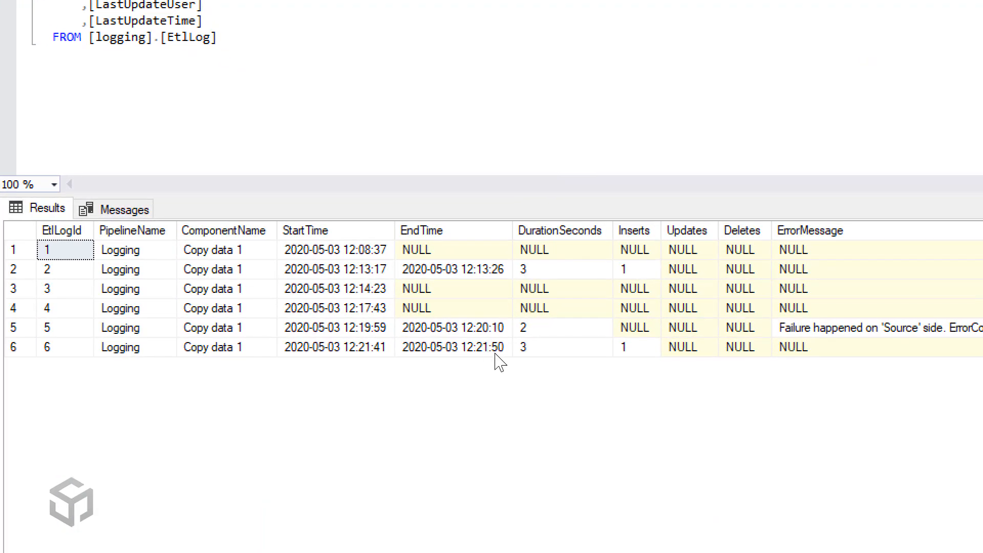
{"action": "left_click", "coordinate": [520, 350]}
{"action": "left_click", "coordinate": [634, 349]}
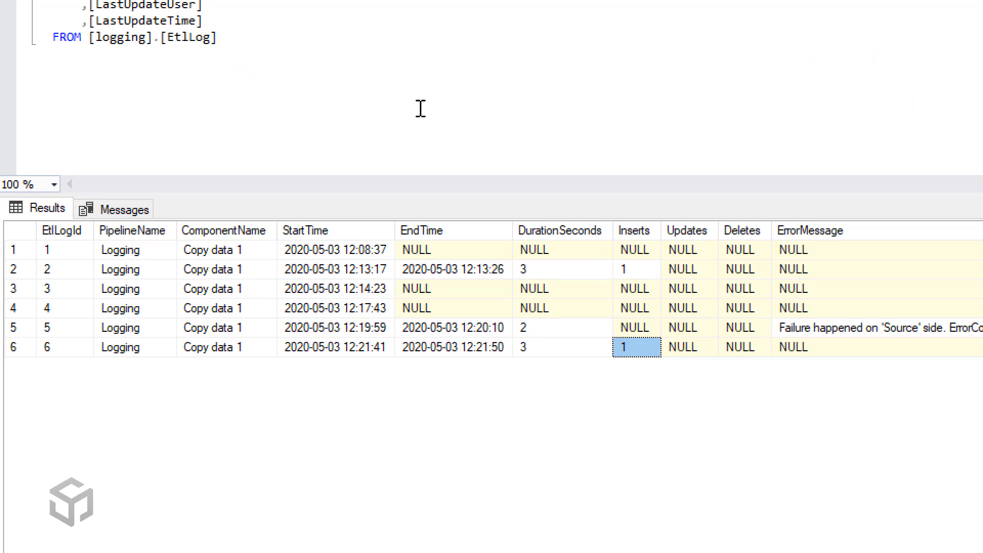
{"action": "left_click", "coordinate": [375, 110]}
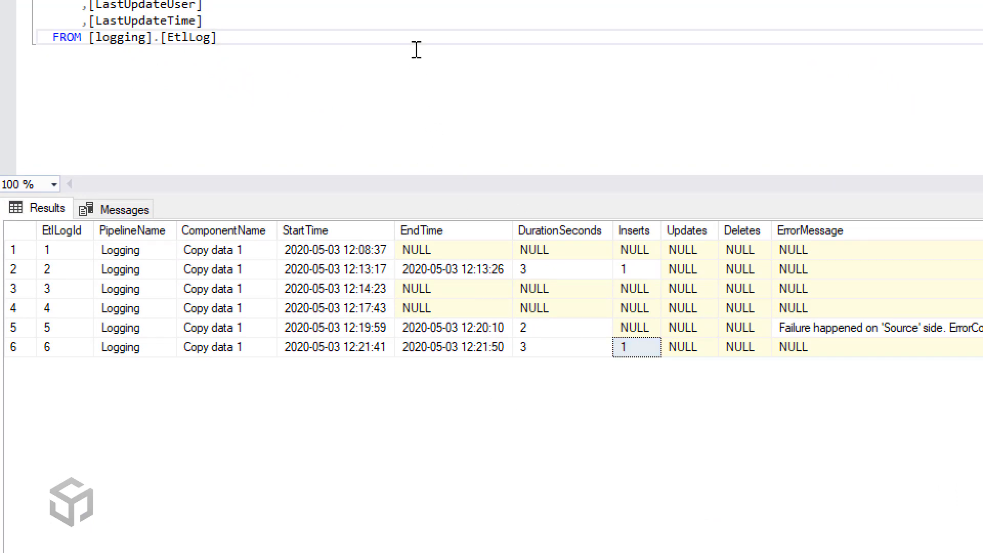